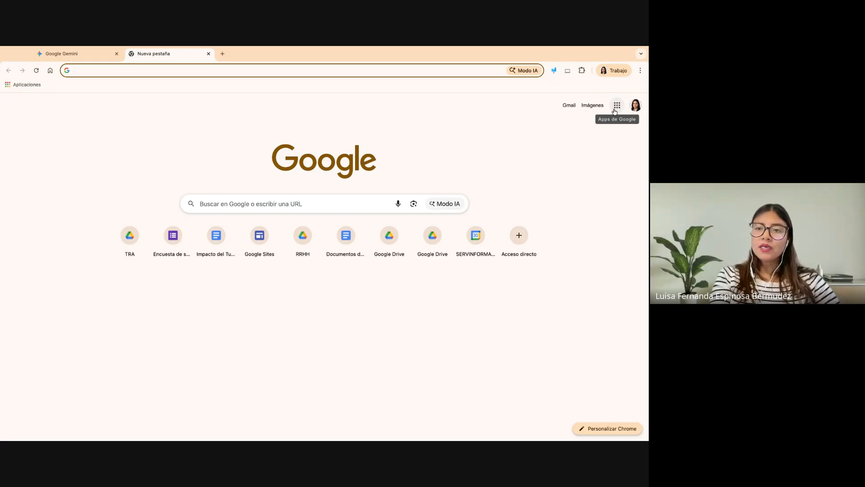
- Open Gemini from the Google apps, close the older duplicate Gemini tab and expand the side menu
click(615, 108)
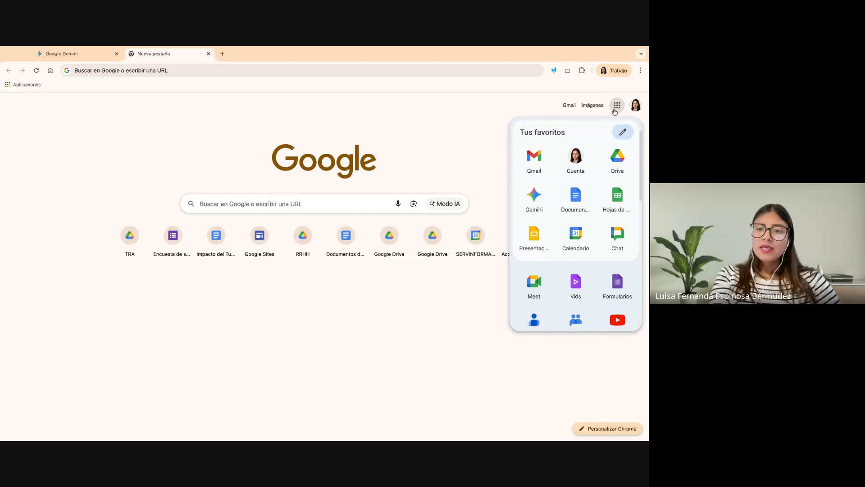
click(534, 198)
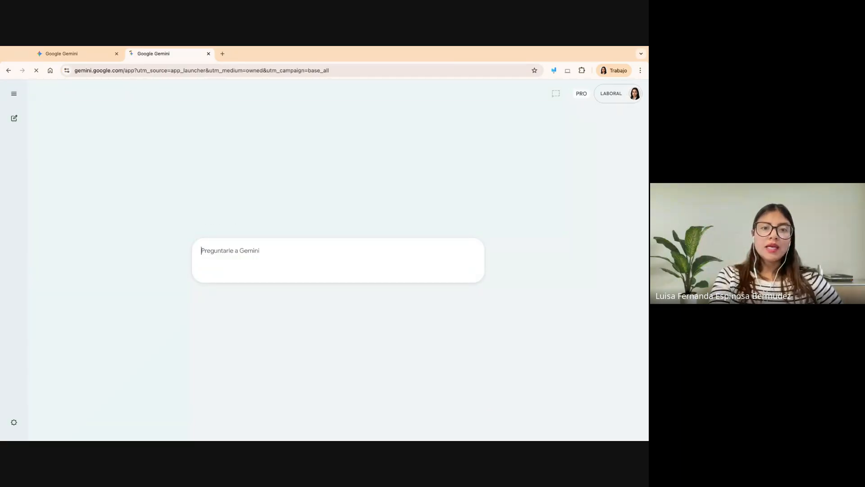
click(116, 53)
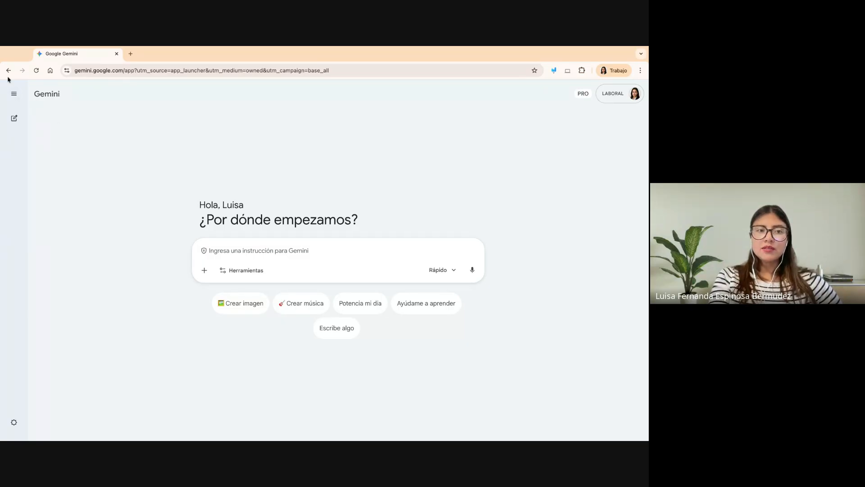
click(15, 95)
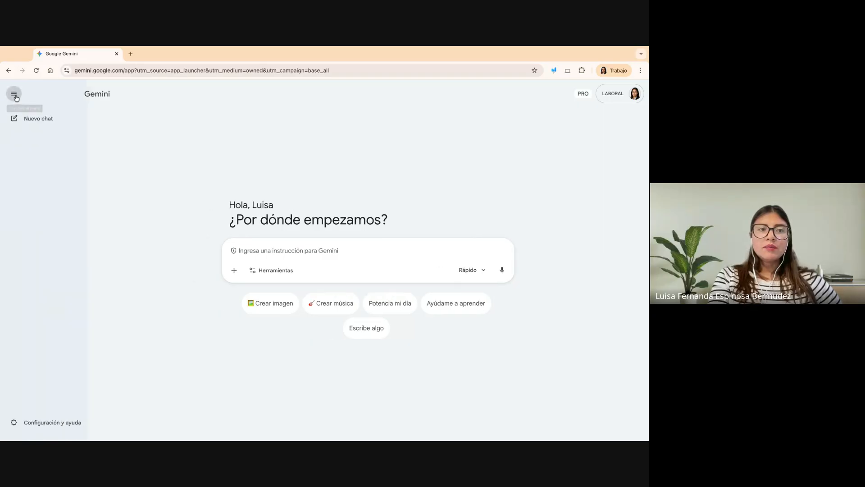
- Outline the prompt area, its add control, Herramientas and the Rápido selector with red annotation rectangles, and clear the drawings
click(550, 70)
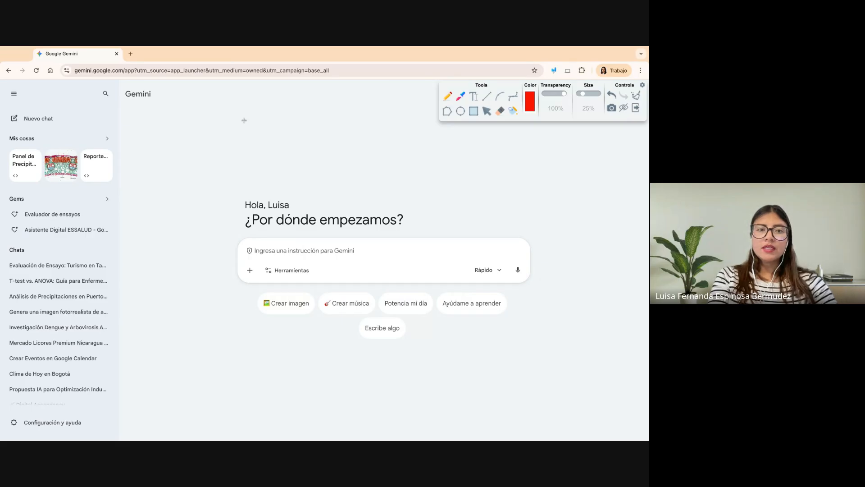
mouse_move(219, 183)
mouse_down()
mouse_move(582, 266)
mouse_move(585, 356)
mouse_move(568, 356)
mouse_up()
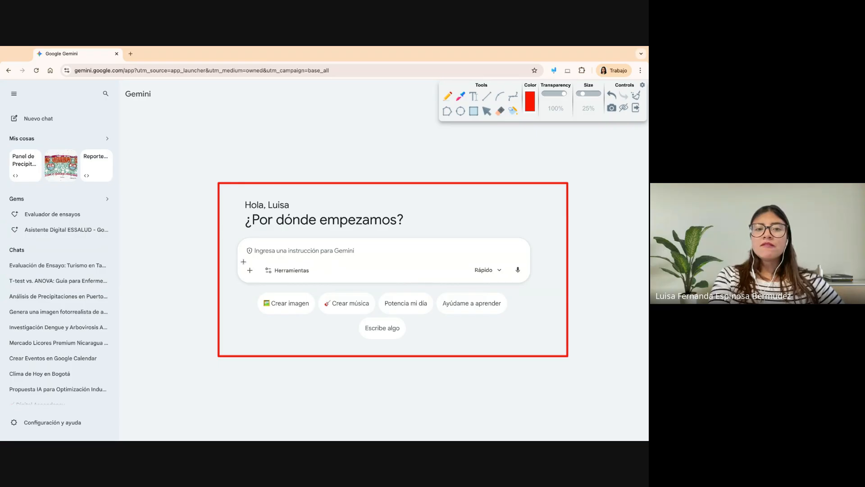
mouse_move(242, 260)
mouse_down()
mouse_move(260, 281)
mouse_move(319, 271)
mouse_move(318, 279)
mouse_up()
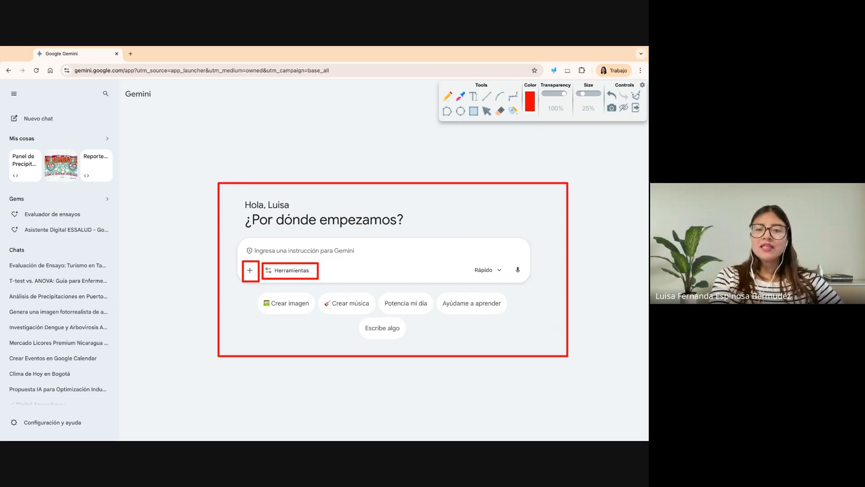
drag(467, 260, 508, 280)
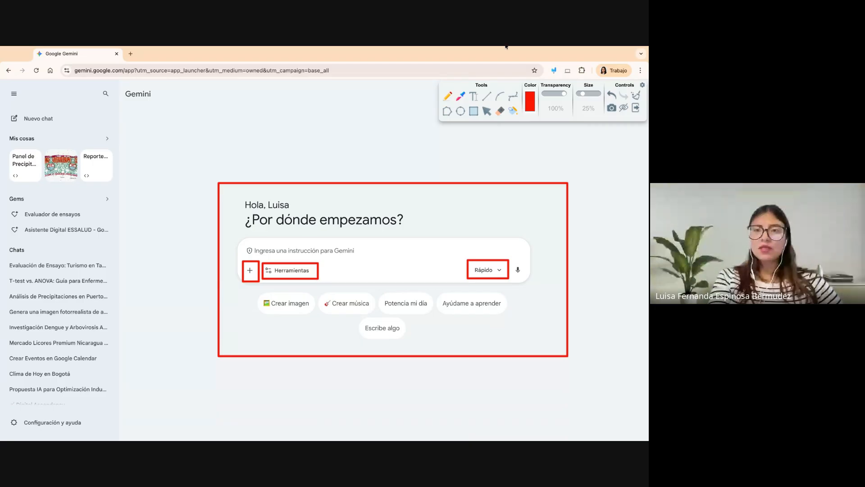
click(636, 98)
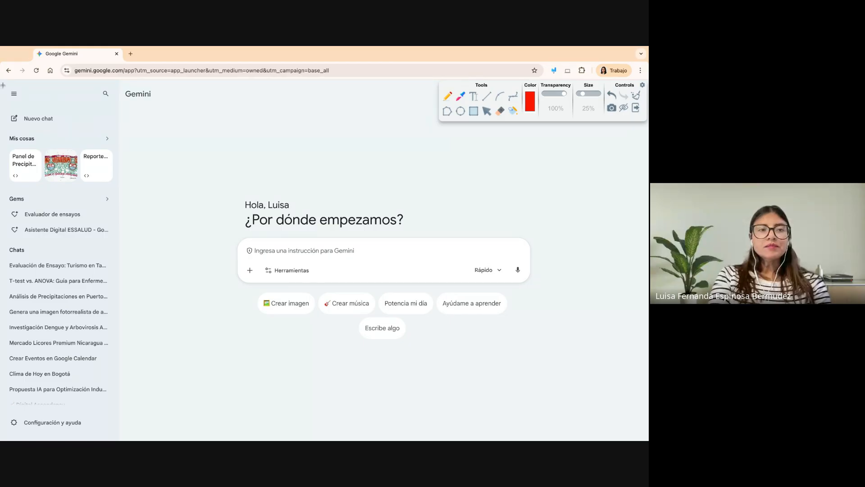
- Outline the whole expanded side menu and its Nuevo chat option with red rectangles, and clear the drawings
mouse_move(2, 85)
mouse_down()
mouse_move(183, 439)
mouse_move(119, 436)
mouse_up()
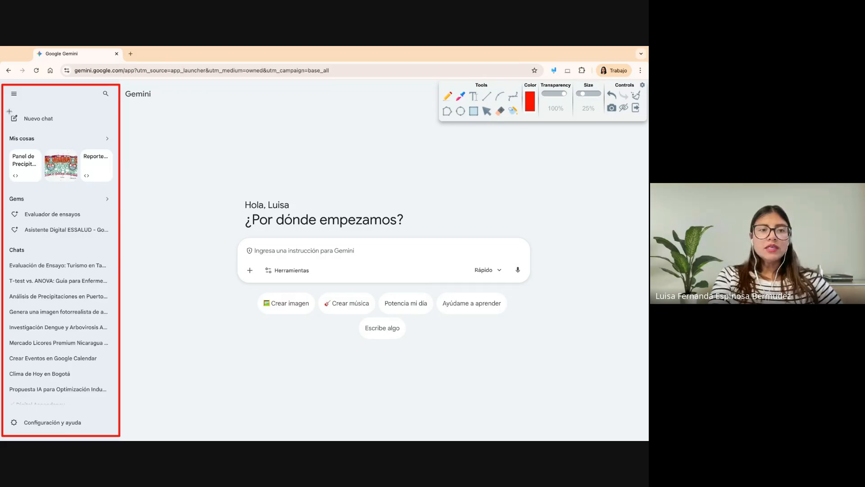
mouse_move(8, 108)
mouse_down()
mouse_move(77, 116)
mouse_move(79, 130)
mouse_up()
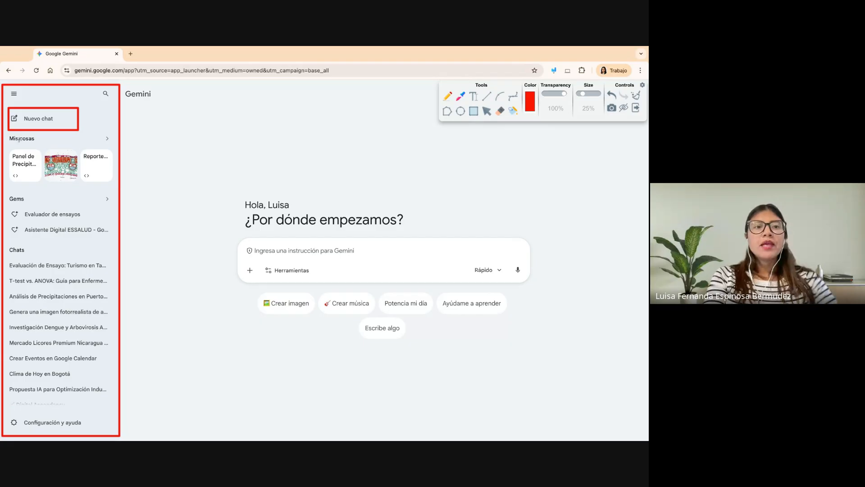
click(636, 97)
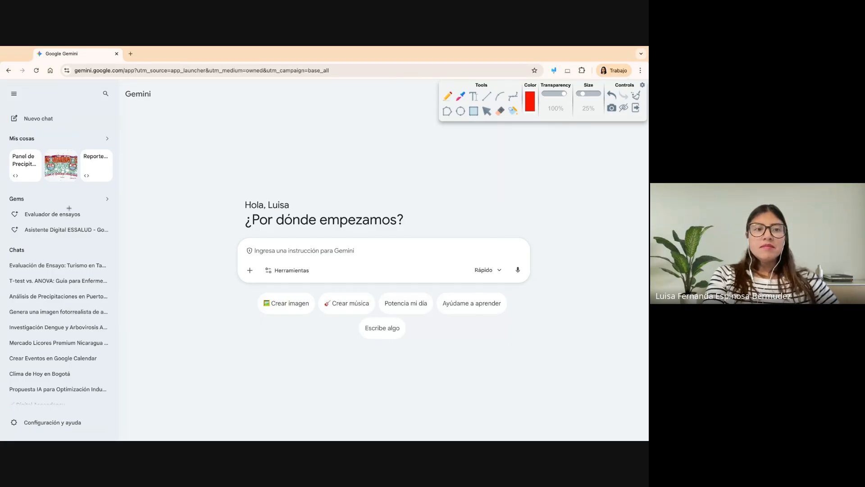
- Outline the Mis cosas section and the Gems section one after the other with a red rectangle, clearing each outline
mouse_move(5, 127)
mouse_down()
mouse_move(83, 130)
mouse_move(124, 192)
mouse_up()
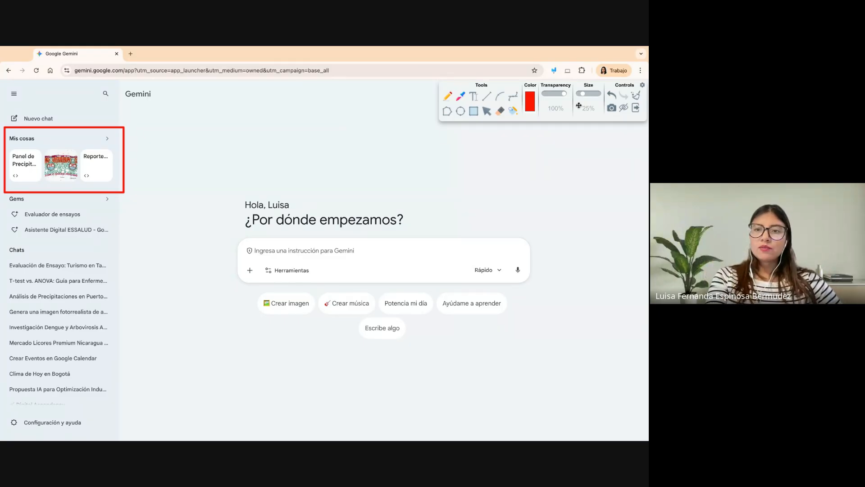
click(635, 95)
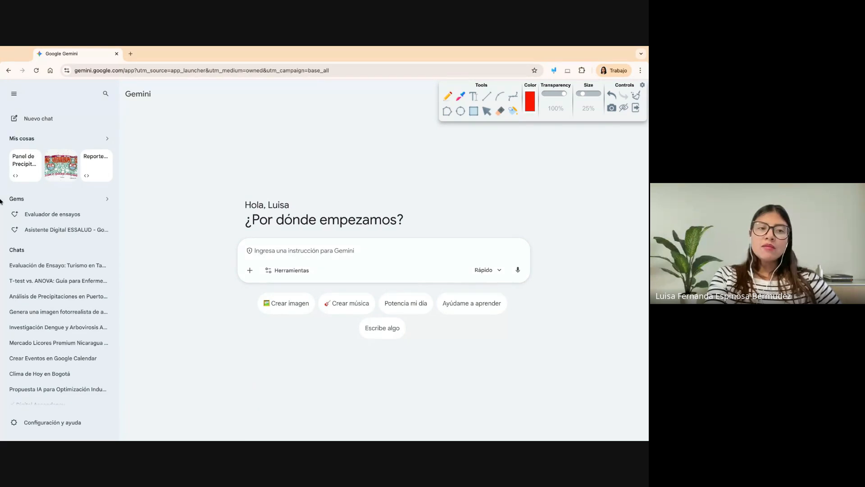
mouse_move(5, 189)
mouse_down()
mouse_move(95, 194)
mouse_move(119, 241)
mouse_up()
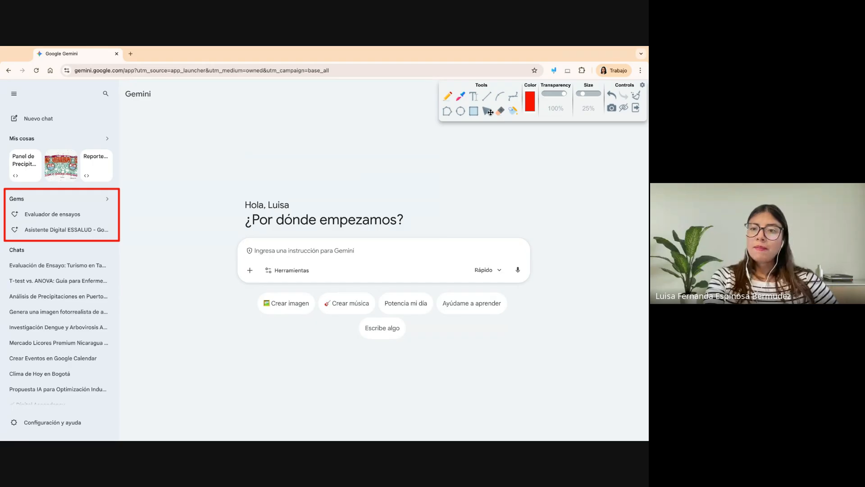
click(637, 102)
- Outline the Chats history with a red rectangle, clear it and exit the annotation tool
mouse_move(4, 242)
mouse_down()
mouse_move(122, 399)
mouse_move(119, 413)
mouse_up()
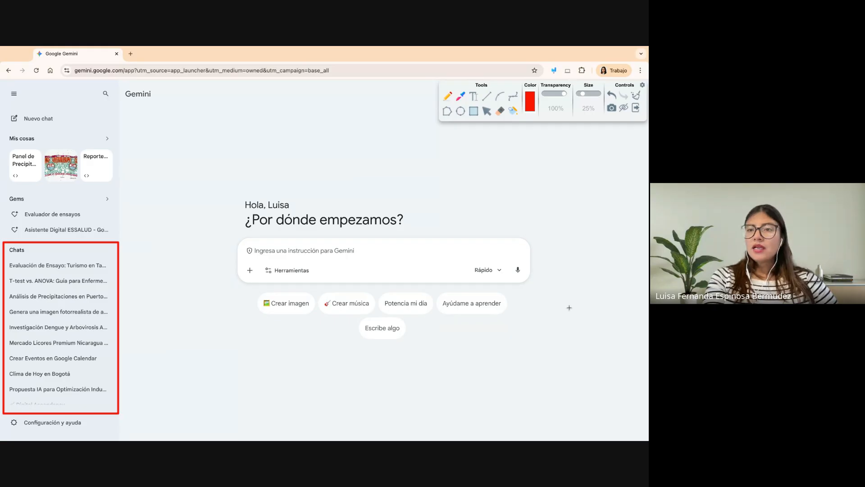
click(635, 97)
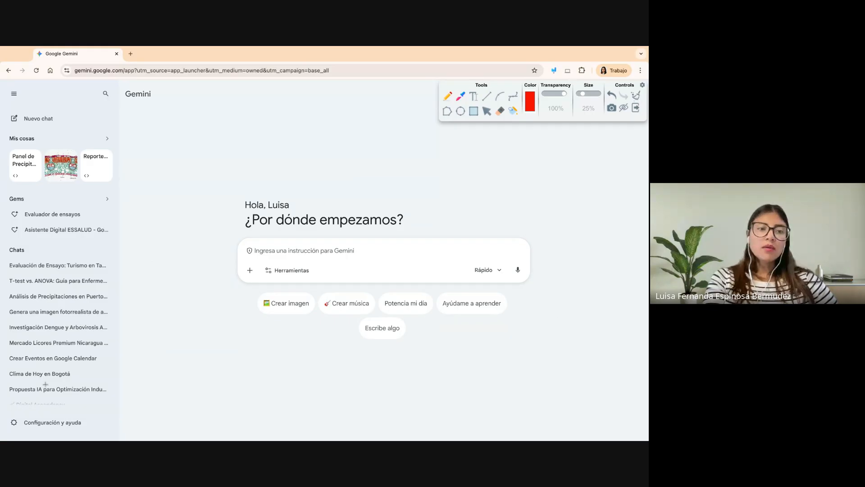
click(638, 109)
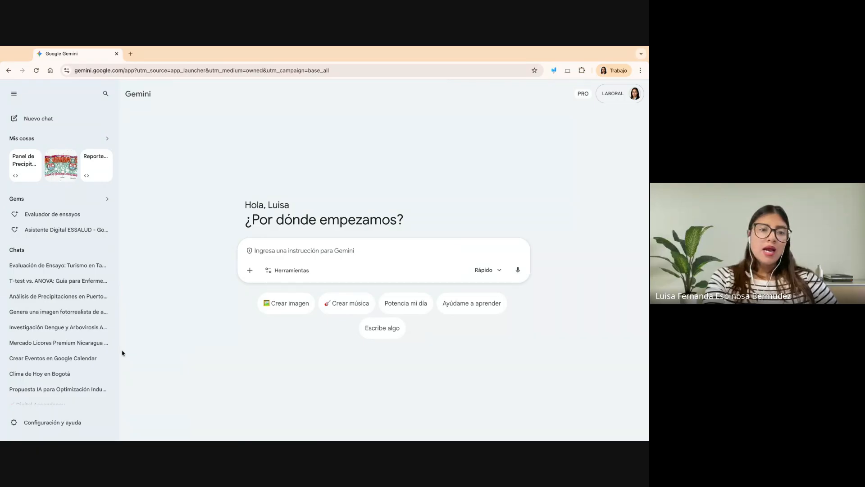
- Open the earlier chat "Plan de Plataforma E-learning Corporativo", close its Interactive_LMS_Plan.html preview and review the conversation
scroll(41, 350, down, 3)
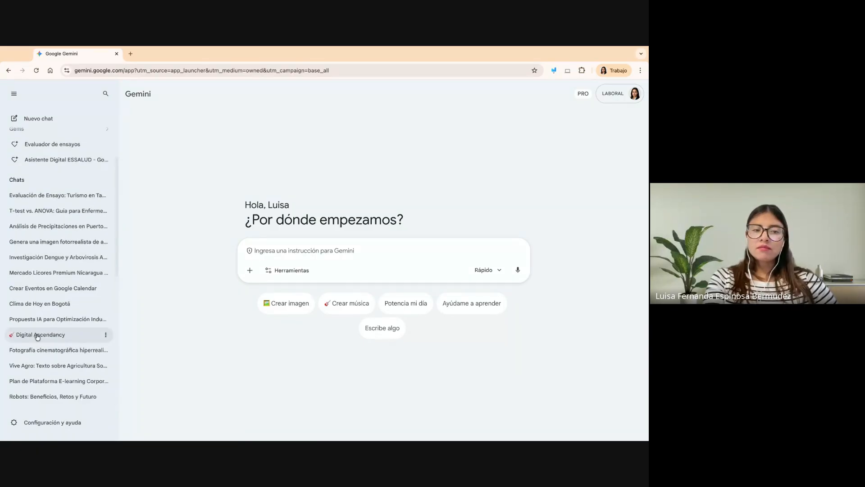
scroll(40, 371, down, 3)
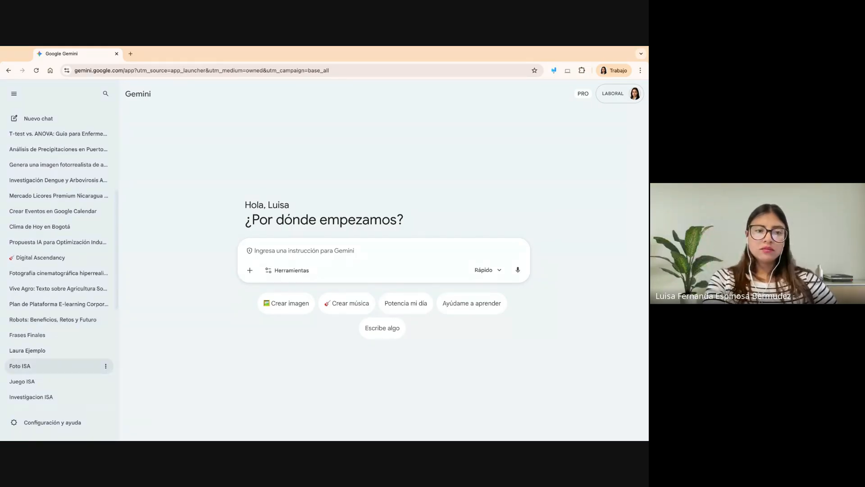
click(67, 304)
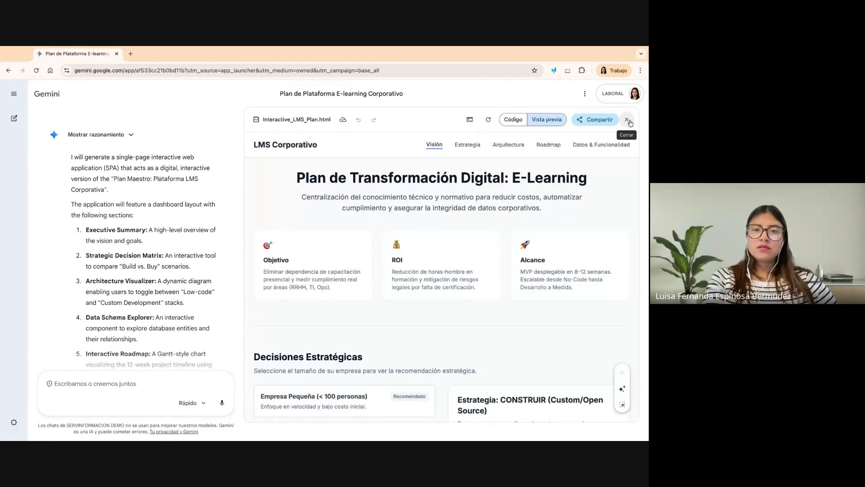
scroll(373, 223, up, 9)
scroll(373, 223, down, 4)
scroll(338, 144, down, 5)
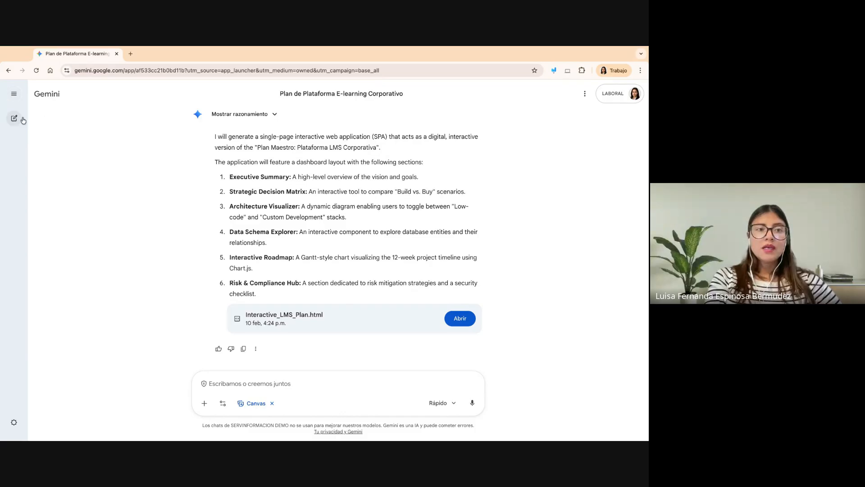
- Start a new Gemini chat and collapse the side menu
click(14, 93)
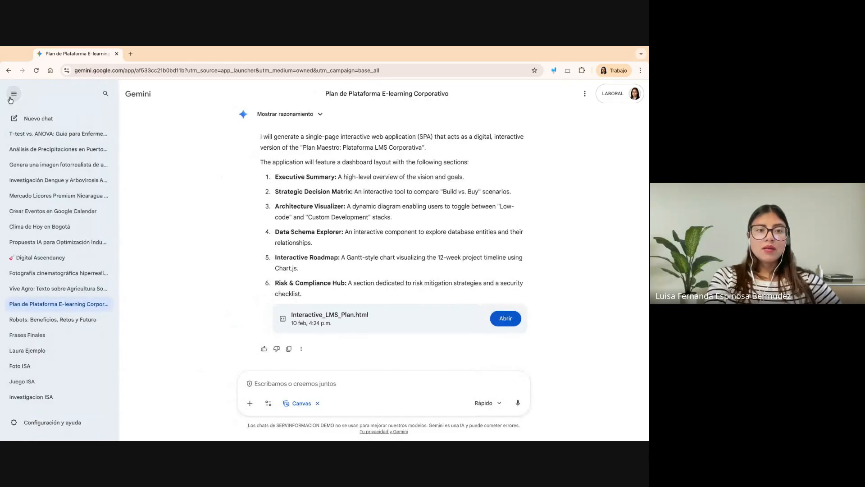
click(24, 121)
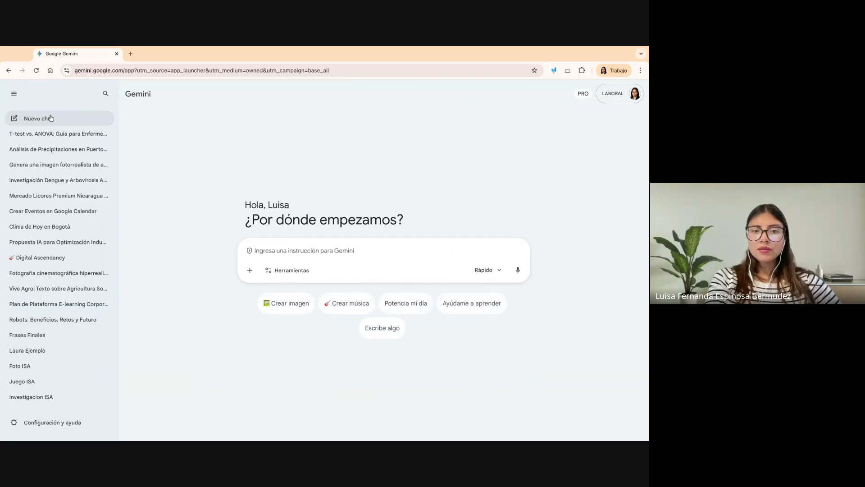
click(13, 94)
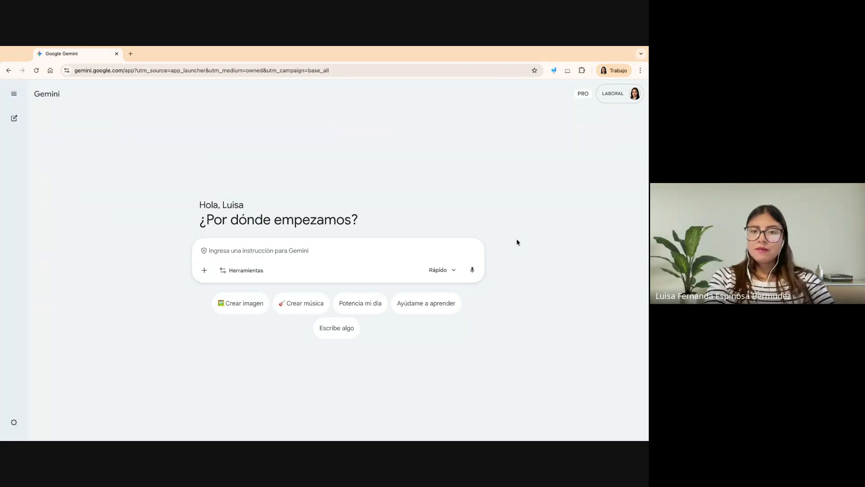
- Outline the prompt box's plus control with a red annotation rectangle, clear it and exit the annotation tool
click(554, 71)
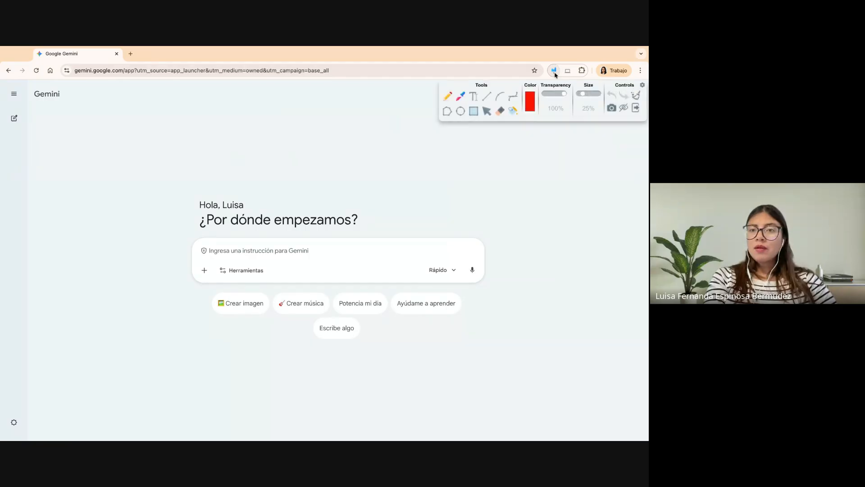
click(474, 114)
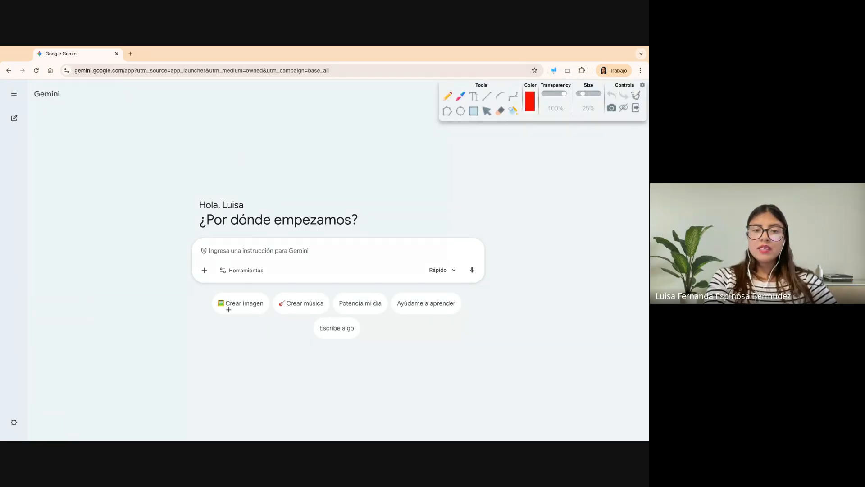
mouse_move(193, 262)
mouse_down()
mouse_move(215, 269)
mouse_move(215, 283)
mouse_up()
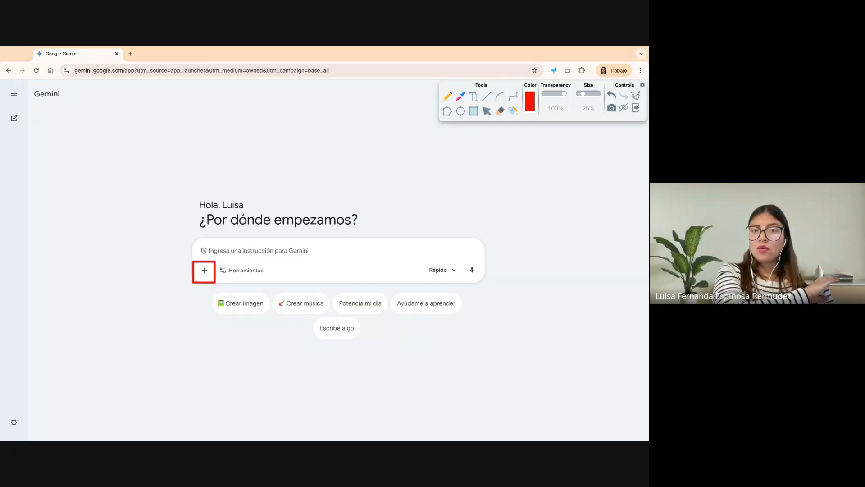
click(637, 96)
click(637, 110)
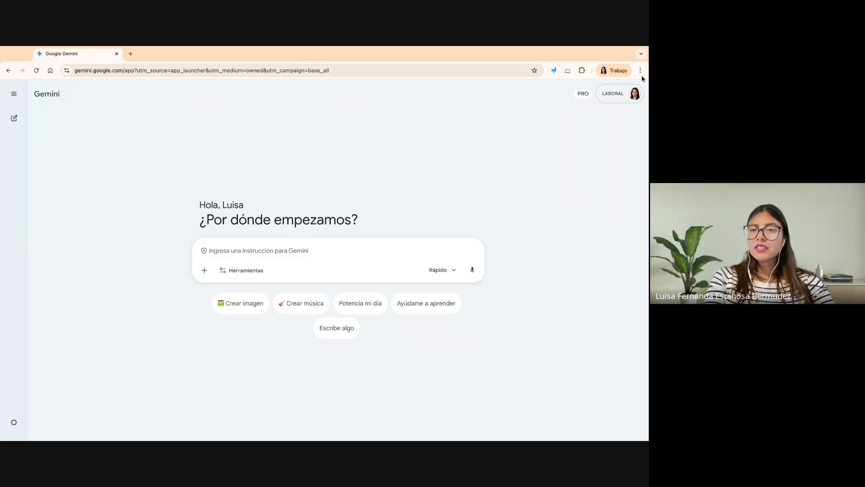
- View the options for adding files, Drive content, code or NotebookLM sources to the prompt, and close the list
key(super+equal)
key(super+equal)
key(super+equal)
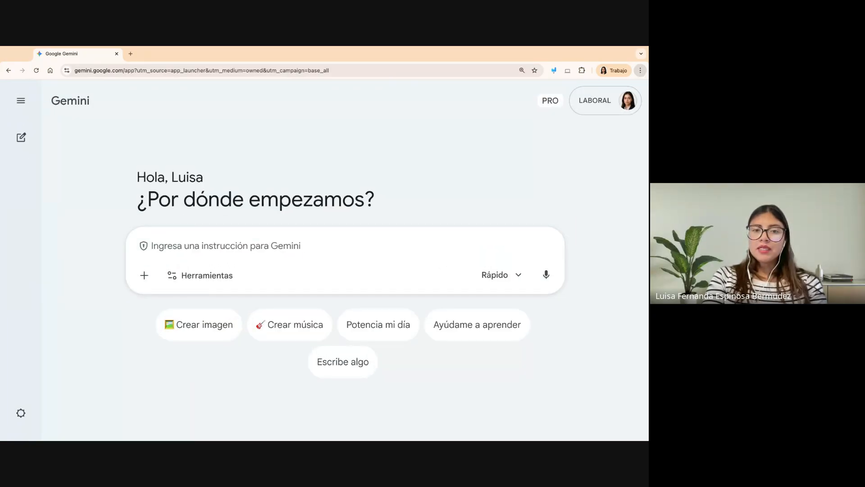
click(146, 275)
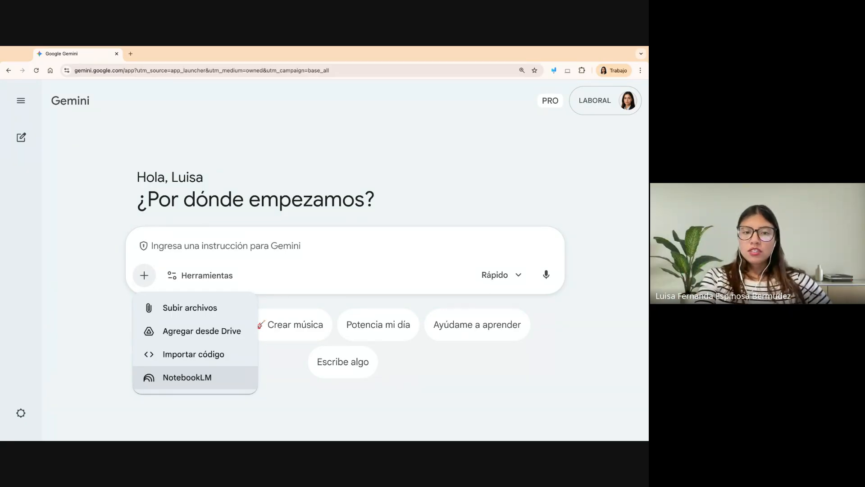
click(277, 389)
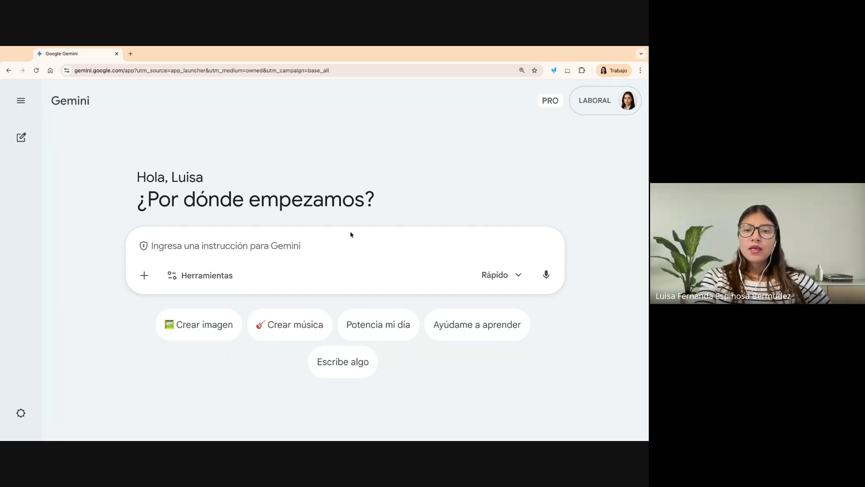
- Display the list of Herramientas available for the prompt, closing the annotation tool so the list stays open
click(212, 285)
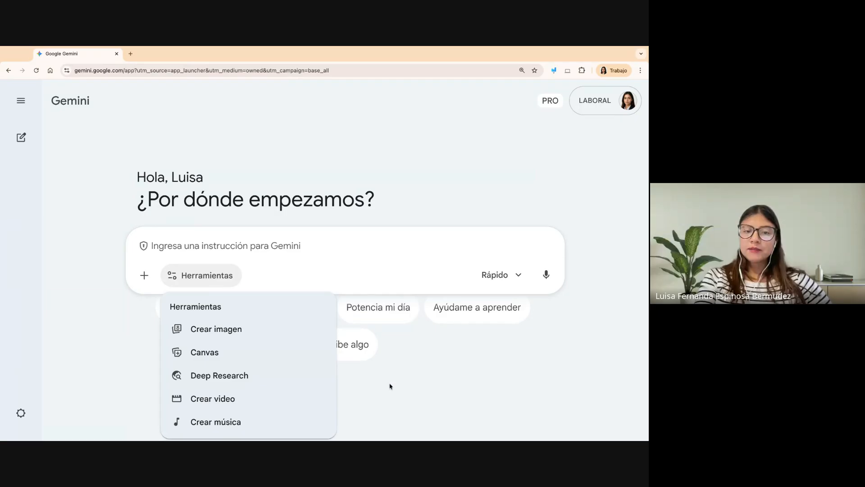
click(554, 71)
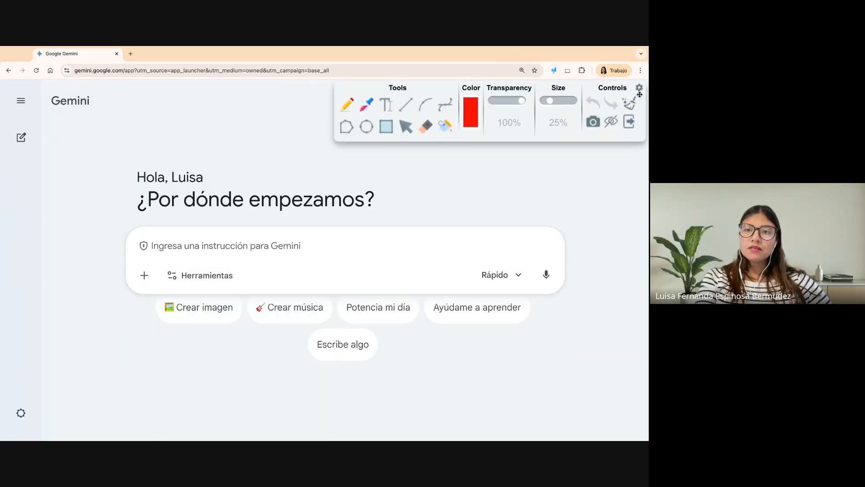
click(629, 124)
click(191, 278)
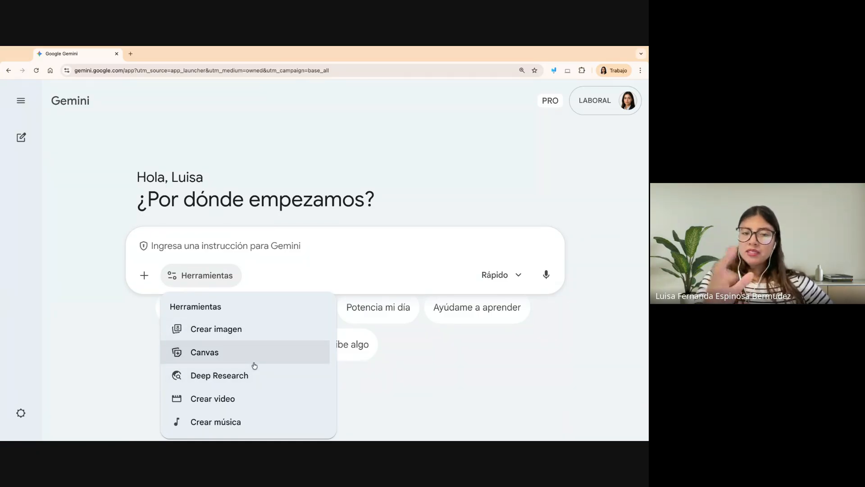
- Close the Herramientas list, outline the Rápido model selector with a red annotation rectangle, and exit the annotation tool
click(448, 427)
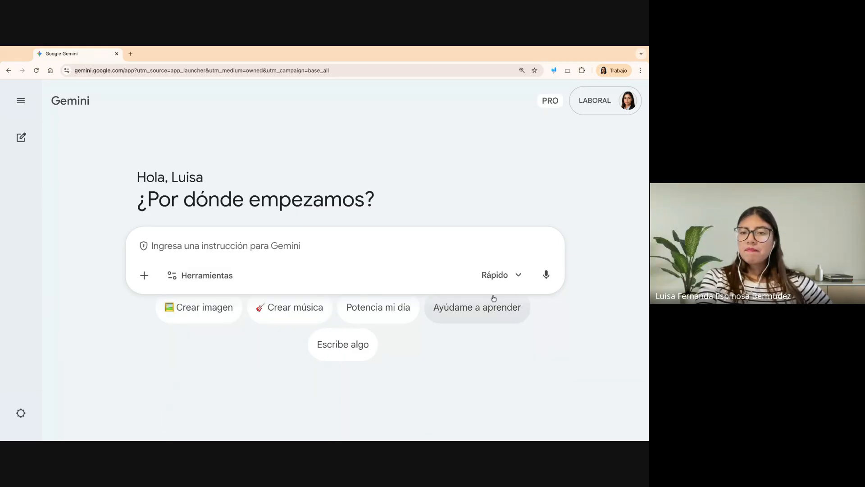
click(551, 71)
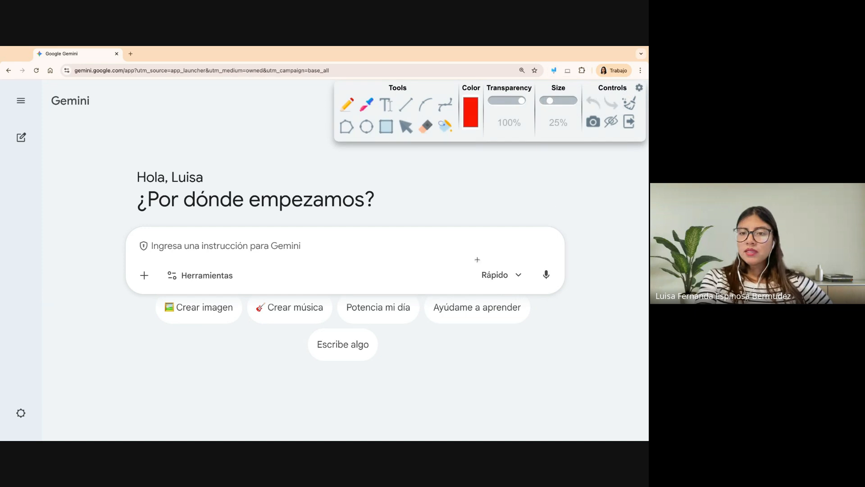
drag(465, 253, 532, 291)
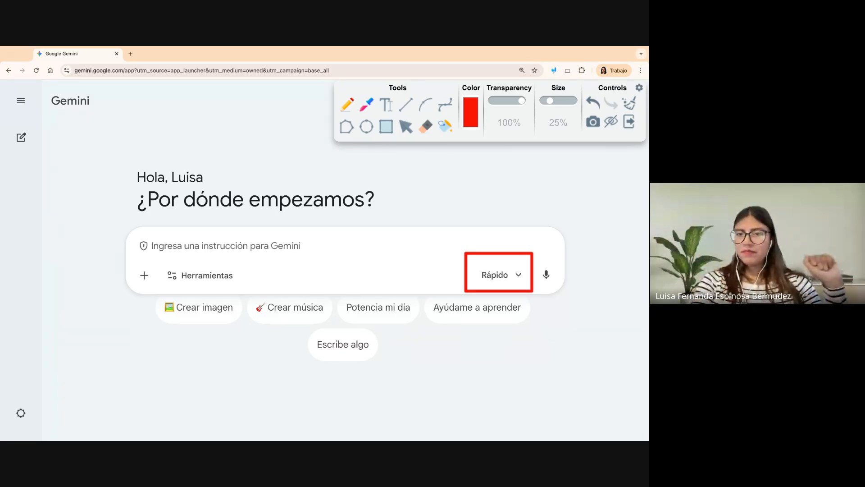
click(625, 120)
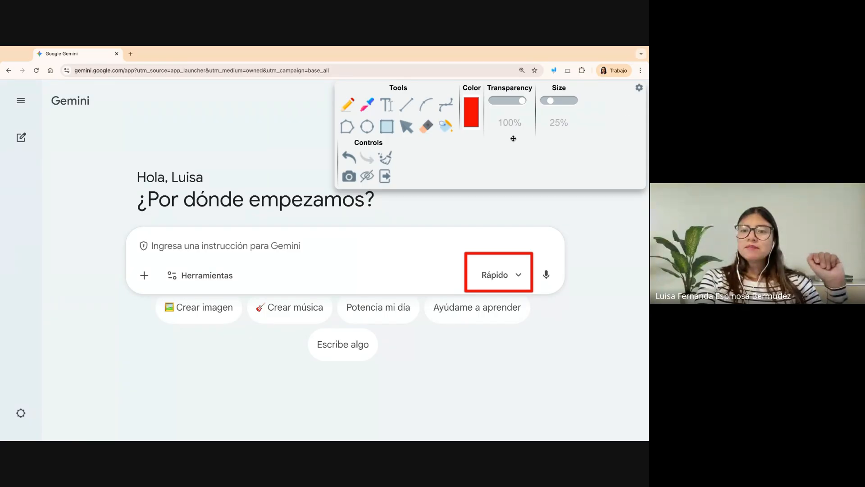
click(385, 178)
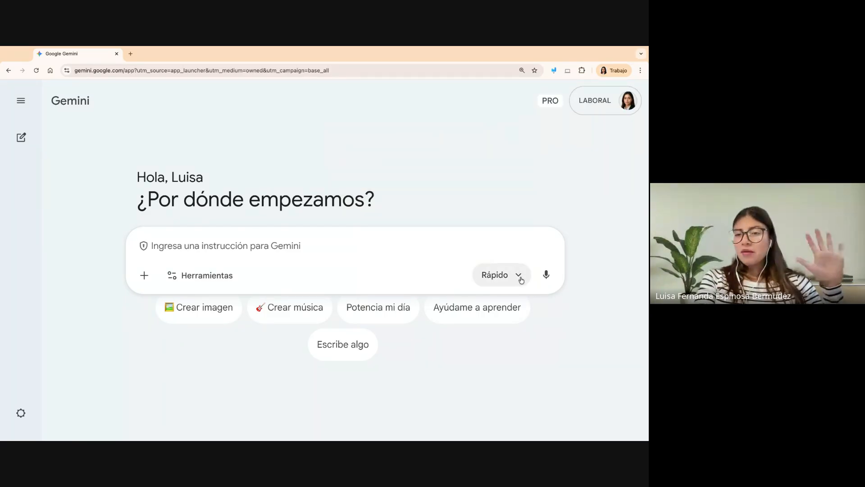
- View the Gemini 3 model options Rápido, Pensar and Pro, and close the list
click(519, 276)
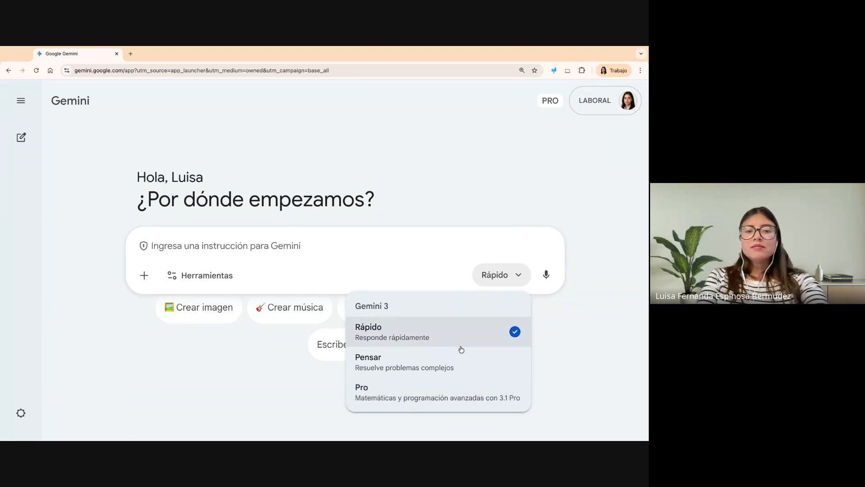
key(super+Tab)
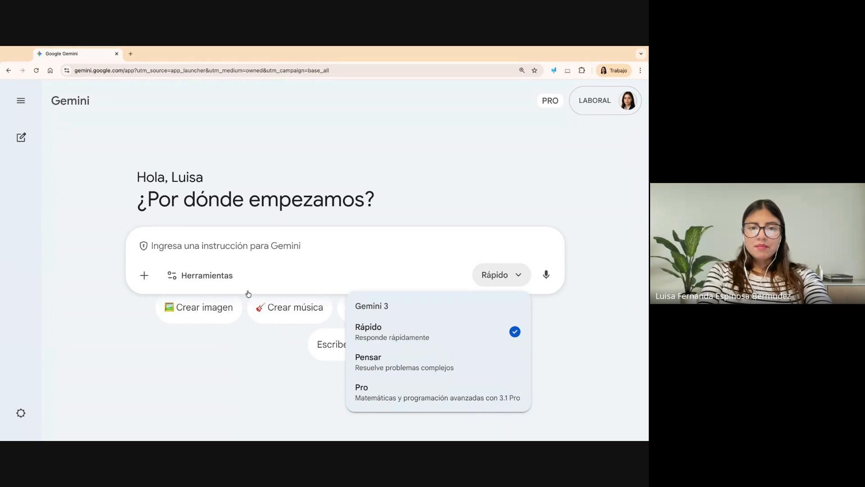
click(233, 388)
- Review the available Herramientas and activate Deep Research for the prompt
click(214, 276)
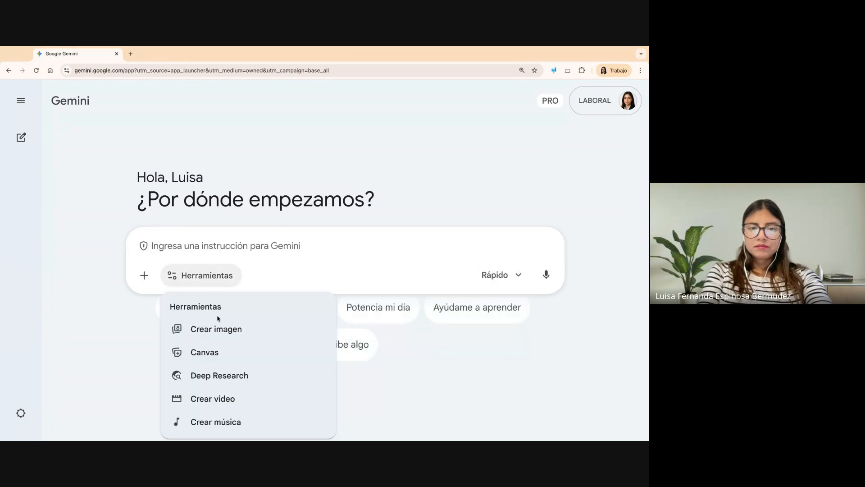
scroll(228, 366, down, 1)
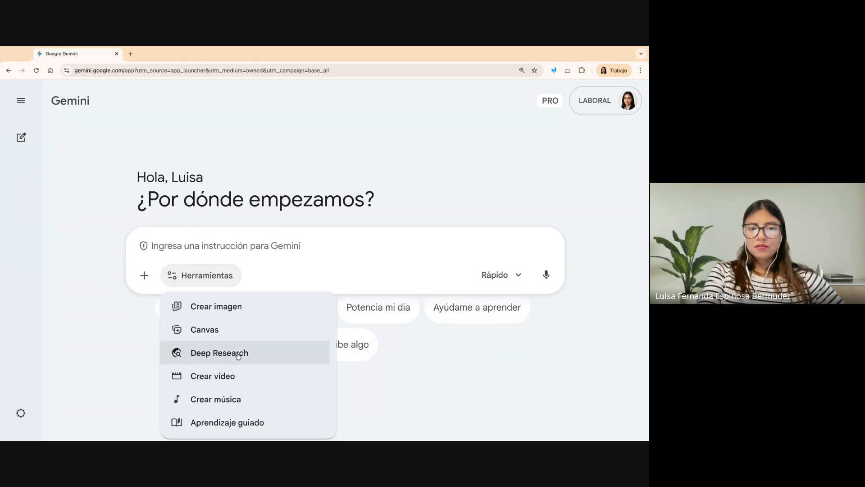
scroll(222, 356, up, 1)
scroll(225, 354, down, 1)
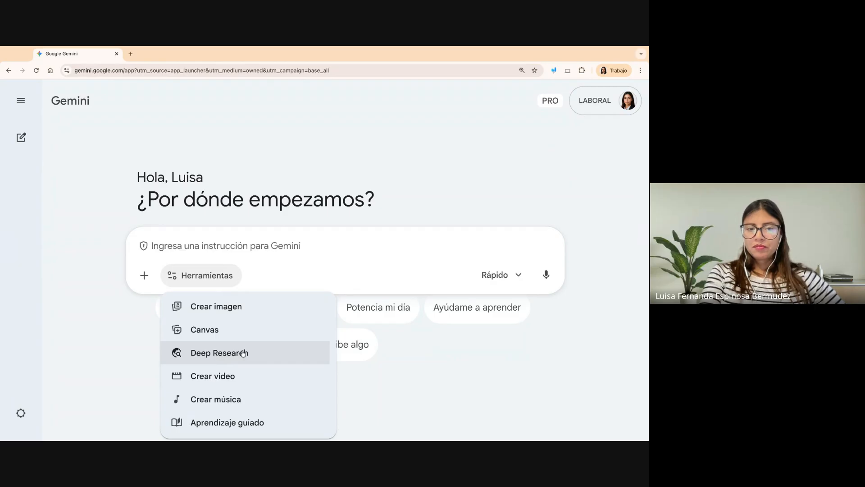
click(198, 359)
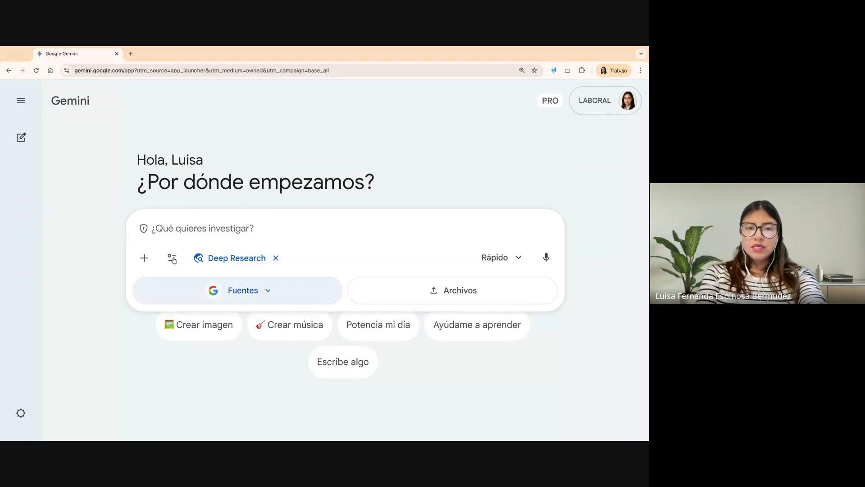
- Paste the research prompt on 'Inteligencia Artificial aplicada a la Defensa Nacional' in OTAN universities and set the model to Pensar
key(ctrl+v)
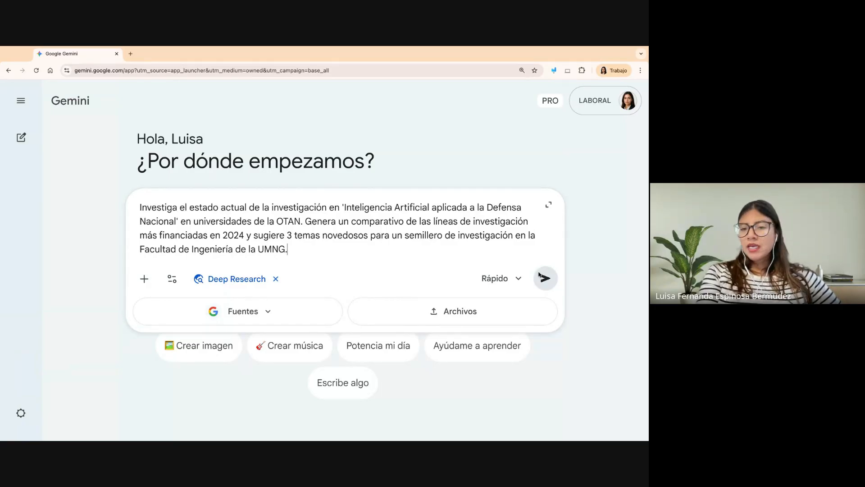
click(518, 283)
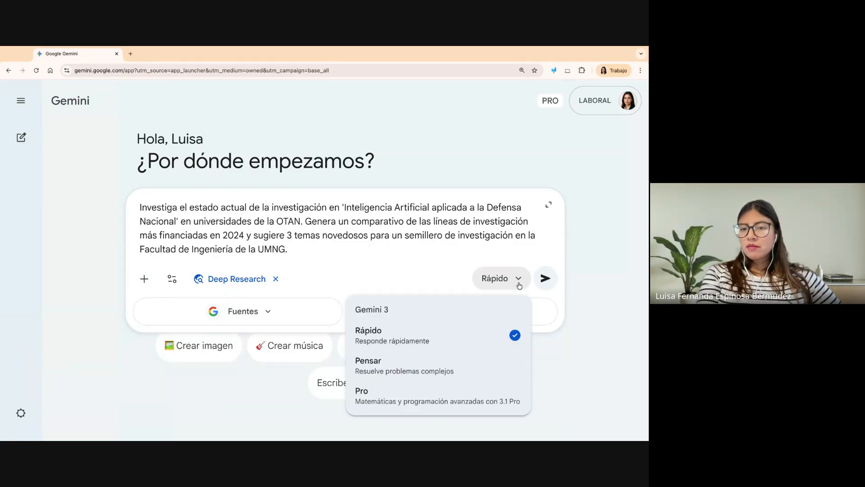
click(485, 382)
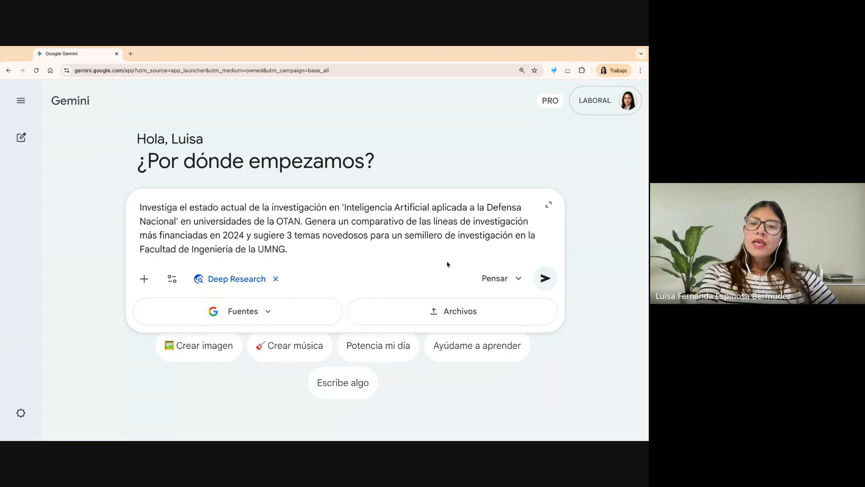
- Clear the old annotation, outline the Fuentes and Archivos options with red rectangles, erase them and exit the annotation tool
click(552, 71)
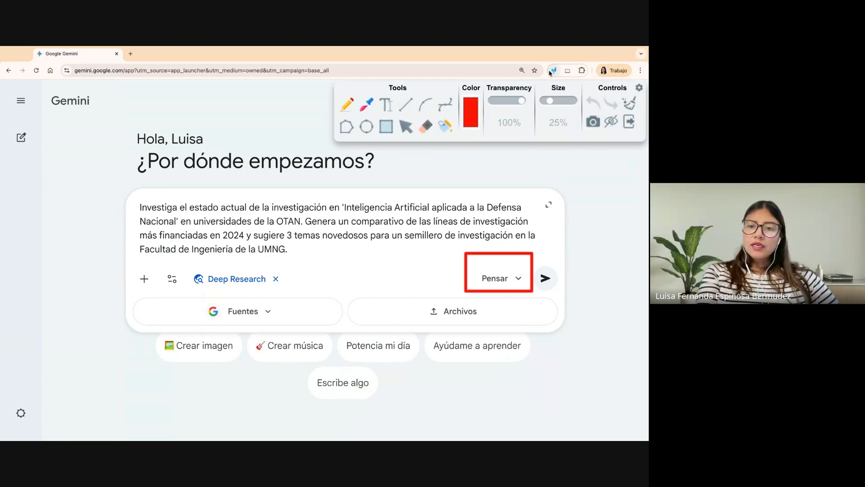
click(632, 105)
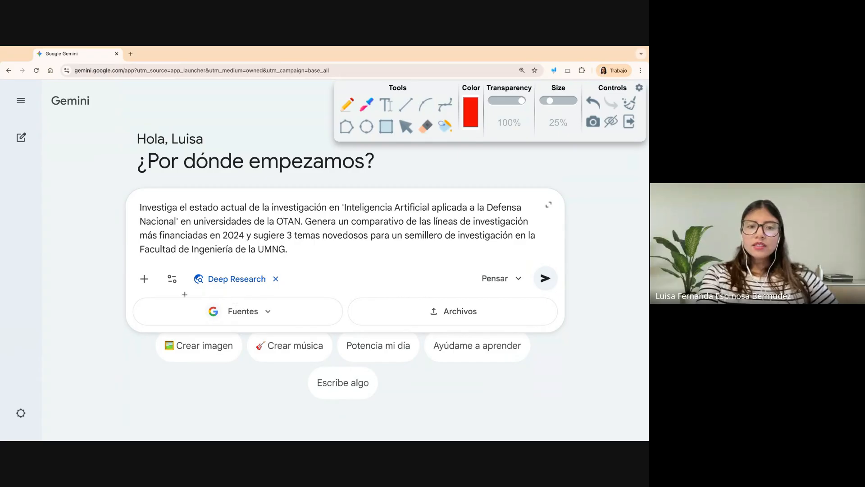
drag(189, 296, 279, 325)
mouse_move(414, 297)
mouse_down()
mouse_move(470, 301)
mouse_move(499, 324)
mouse_up()
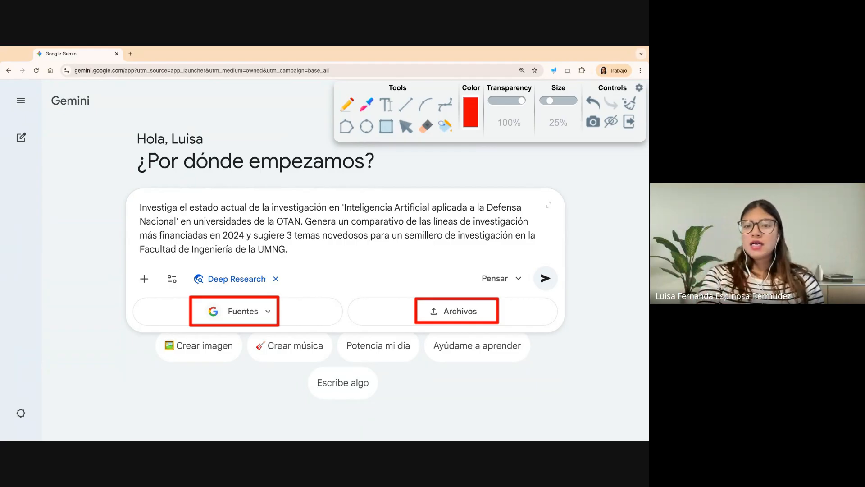
click(630, 106)
click(628, 122)
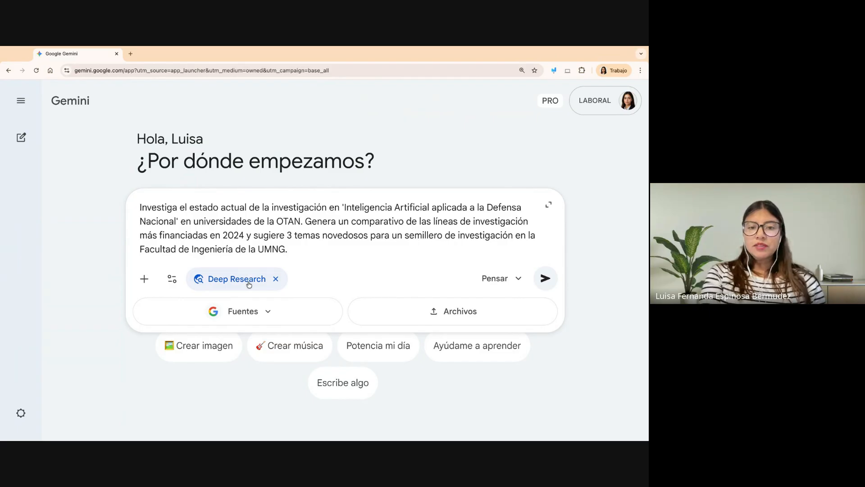
- Submit the Deep Research prompt and zoom out the page to show more of the proposed plan
click(542, 281)
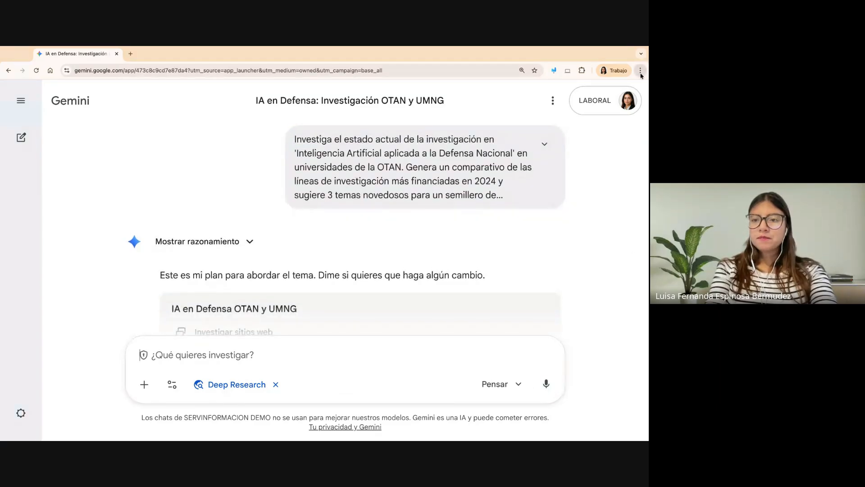
key(super+minus)
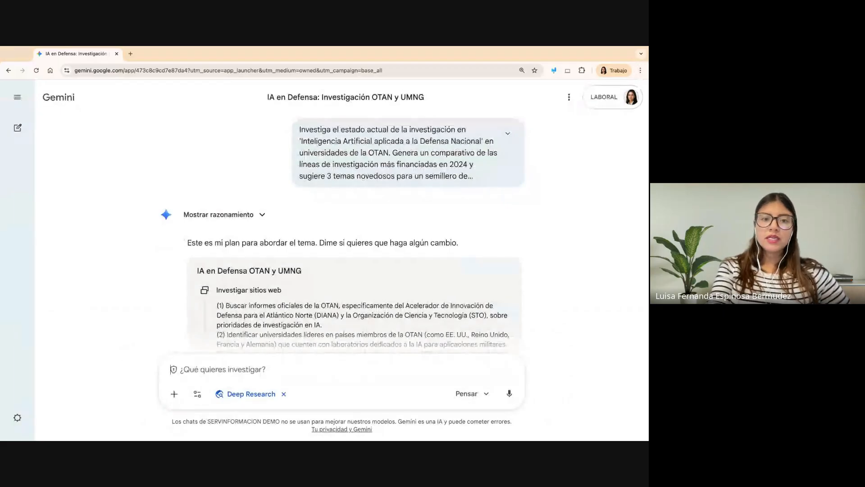
- Underline "mi plan" in red in Gemini's reply, clear the mark and exit the annotation tool
click(554, 70)
click(397, 100)
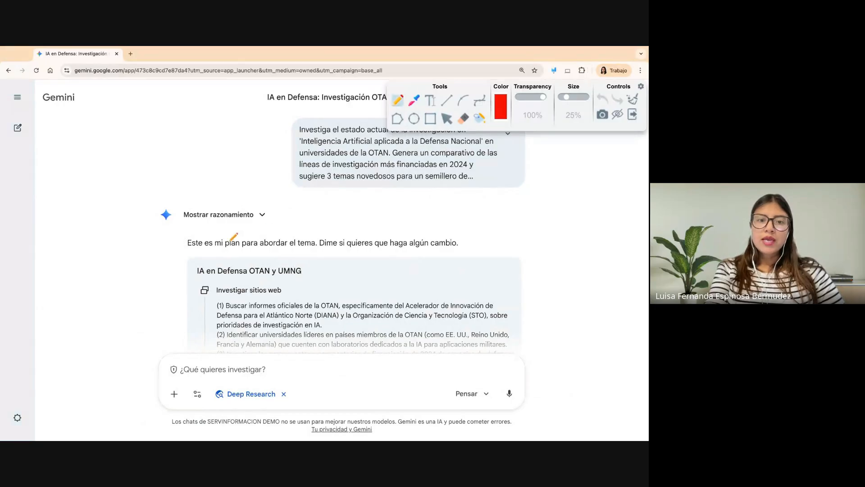
drag(215, 248, 242, 249)
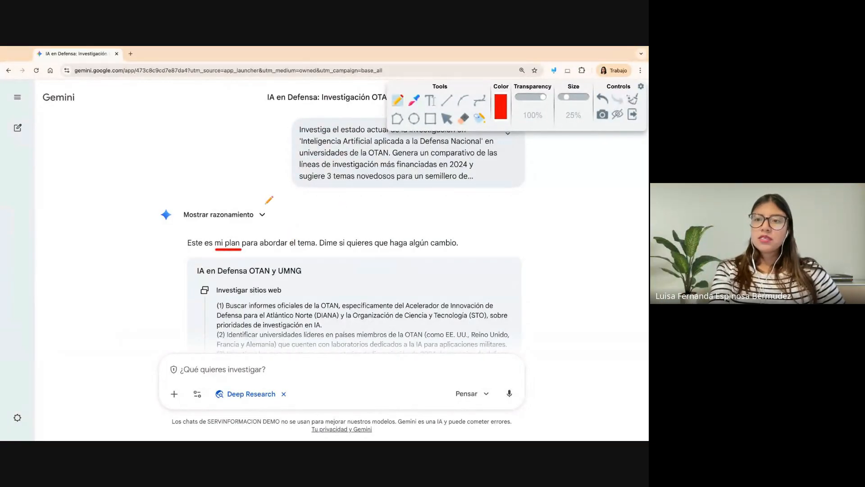
click(632, 99)
click(633, 115)
- Expand the full list of points under Investigar sitios web in the research plan
scroll(445, 240, down, 3)
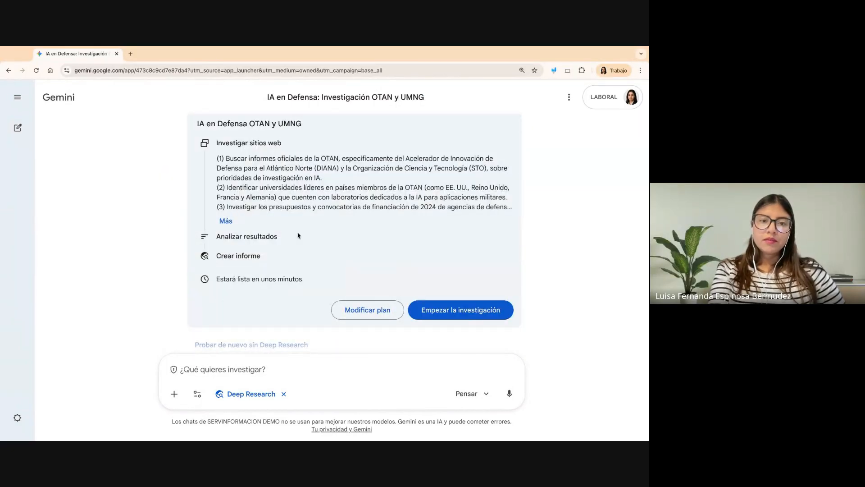
click(226, 220)
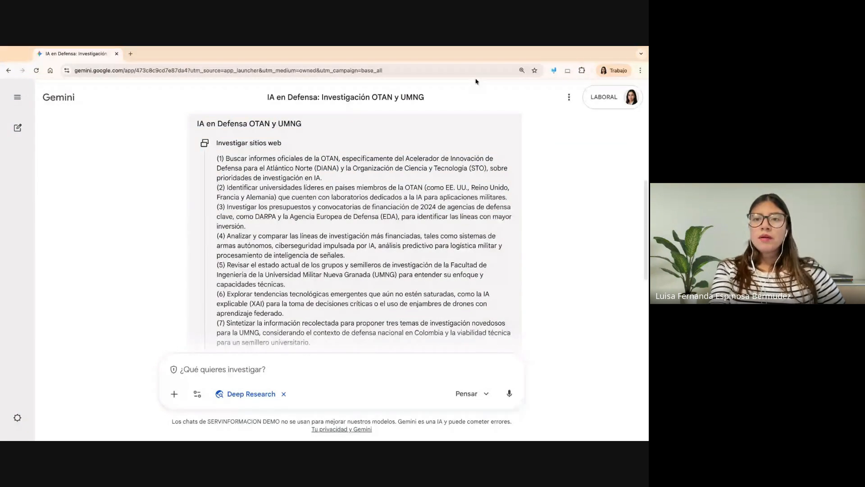
- Underline in red "Investigar", the opening words of plan points 1 to 7 and the title's "Investigación", clear the marks and exit the annotation tool
drag(216, 149, 244, 149)
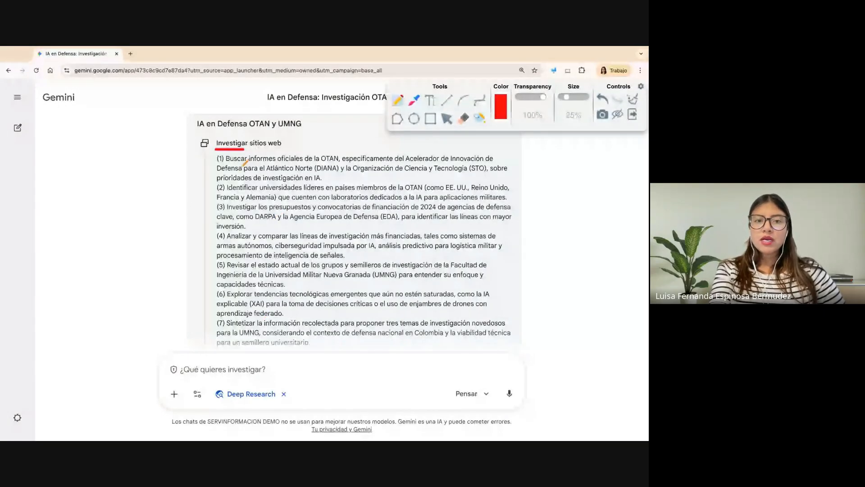
drag(230, 164, 301, 164)
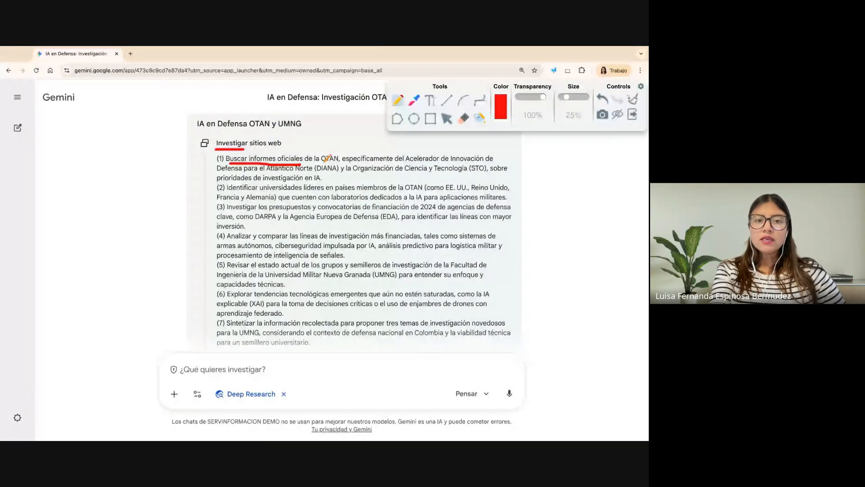
drag(228, 191, 324, 191)
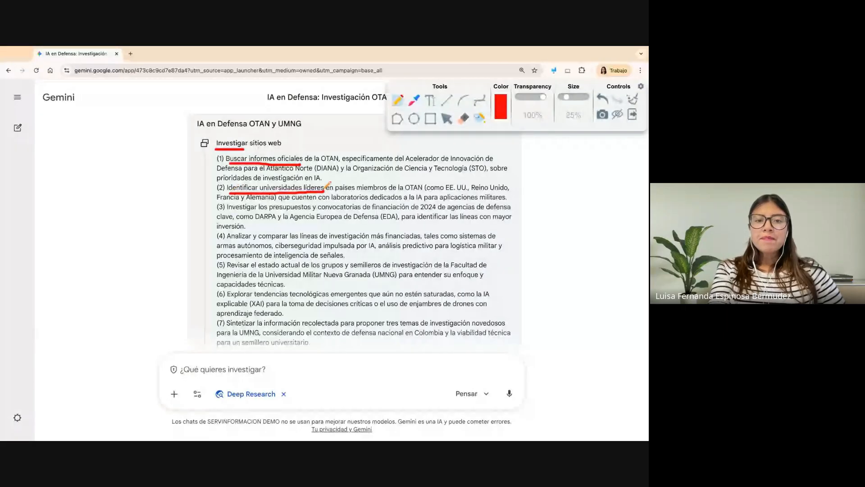
drag(229, 211, 363, 211)
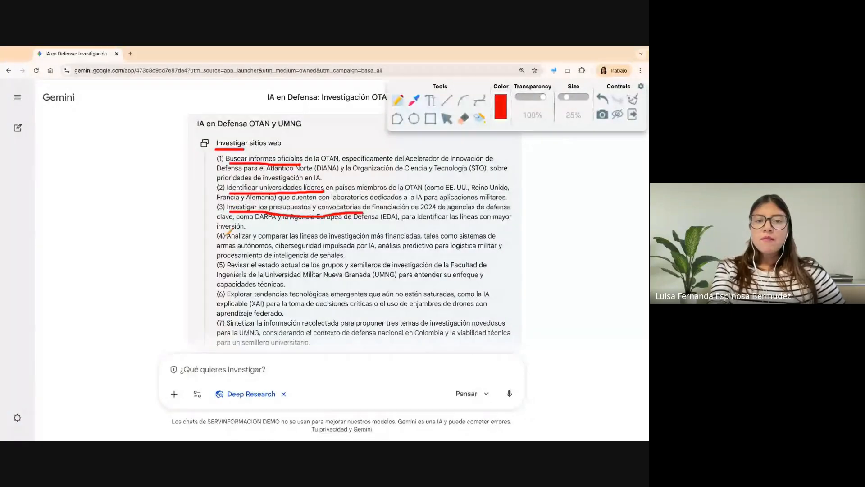
drag(228, 239, 370, 239)
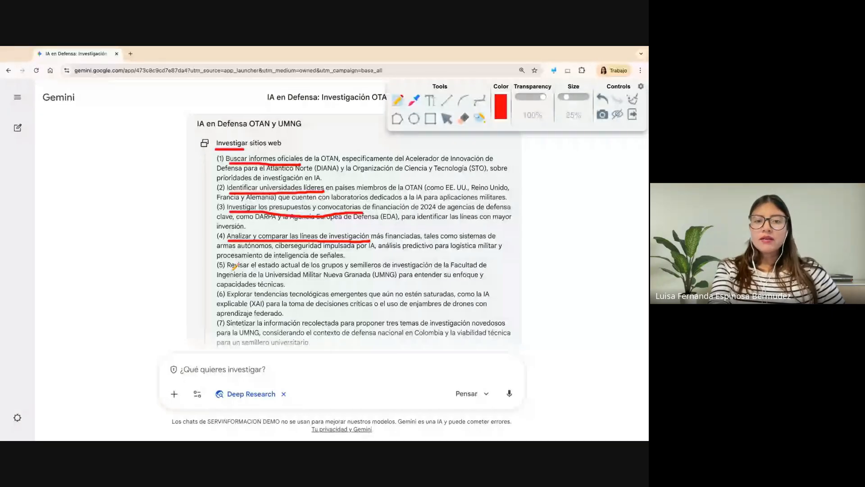
drag(228, 269, 381, 269)
drag(228, 298, 300, 297)
drag(227, 325, 295, 325)
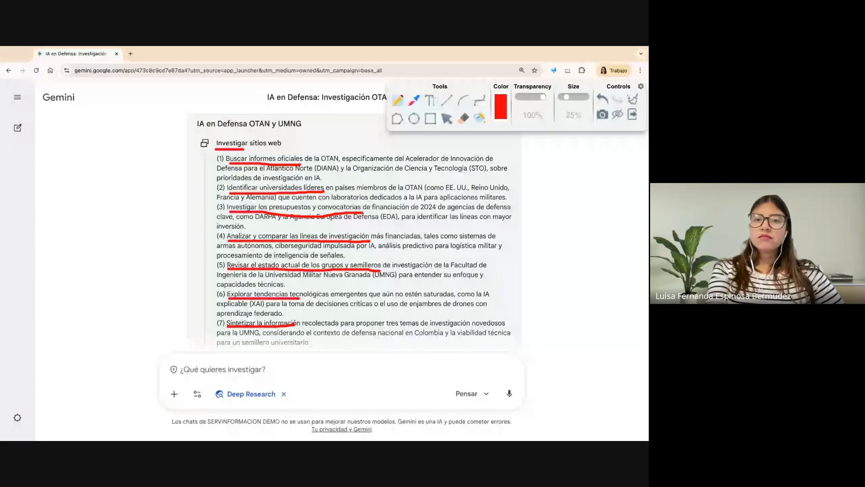
drag(364, 104, 319, 102)
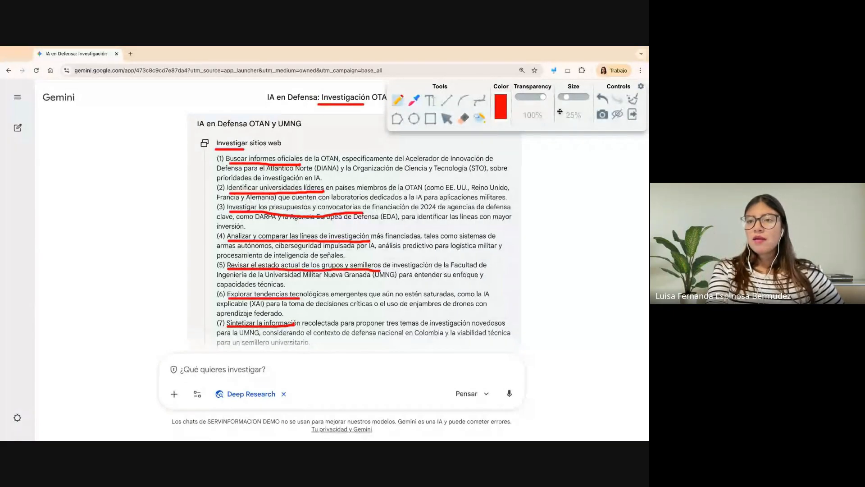
click(633, 100)
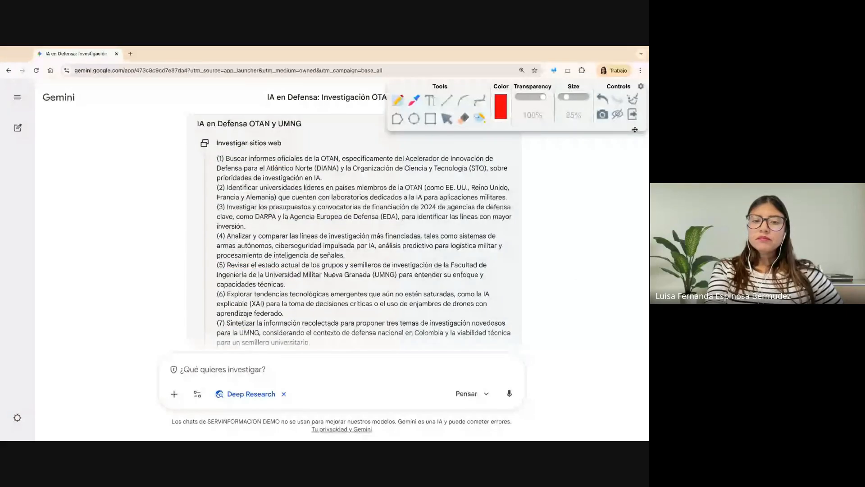
click(632, 115)
- Mark in red "Analizar resultados", "Crear informe", "Modificar plan" and "Empezar la investigación" in the plan, clear the marks and exit the annotation tool
scroll(566, 238, down, 3)
scroll(566, 237, up, 1)
scroll(566, 237, down, 1)
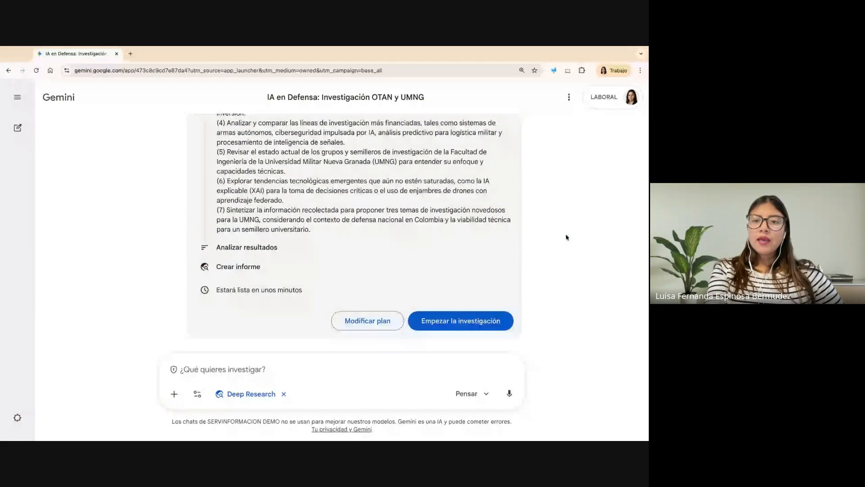
click(554, 70)
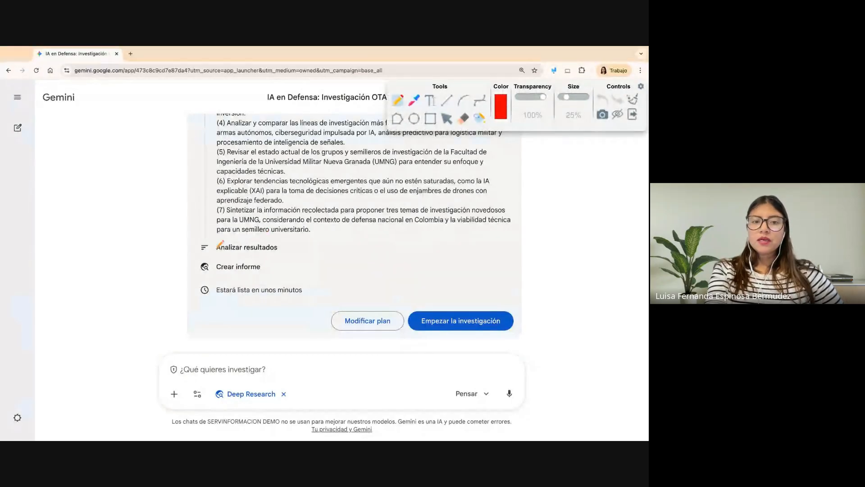
drag(217, 255, 274, 255)
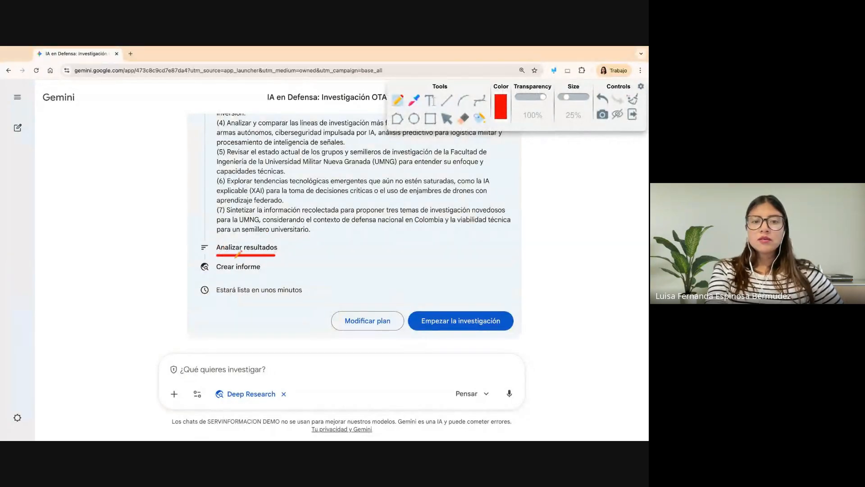
drag(218, 272, 252, 273)
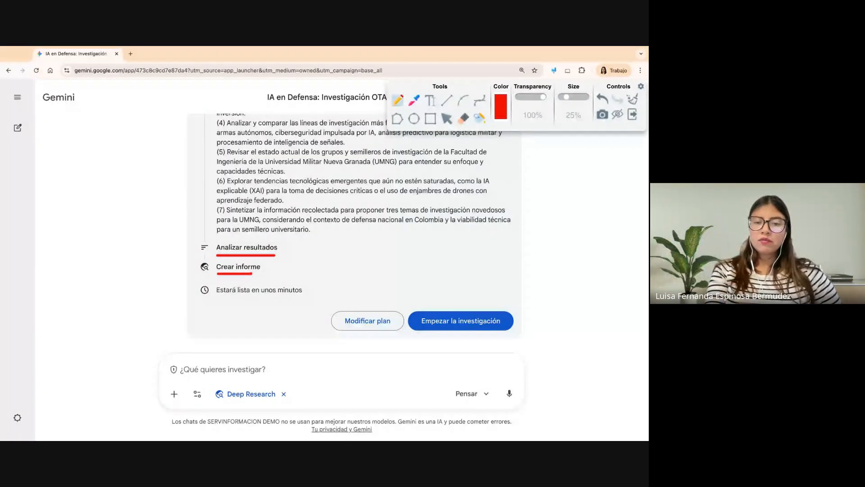
mouse_move(401, 303)
mouse_down()
mouse_move(317, 325)
mouse_move(404, 305)
mouse_up()
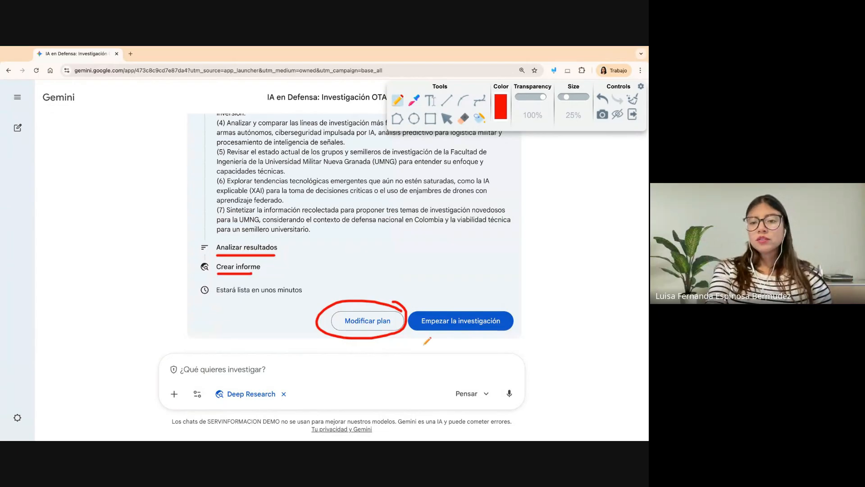
drag(411, 333, 548, 335)
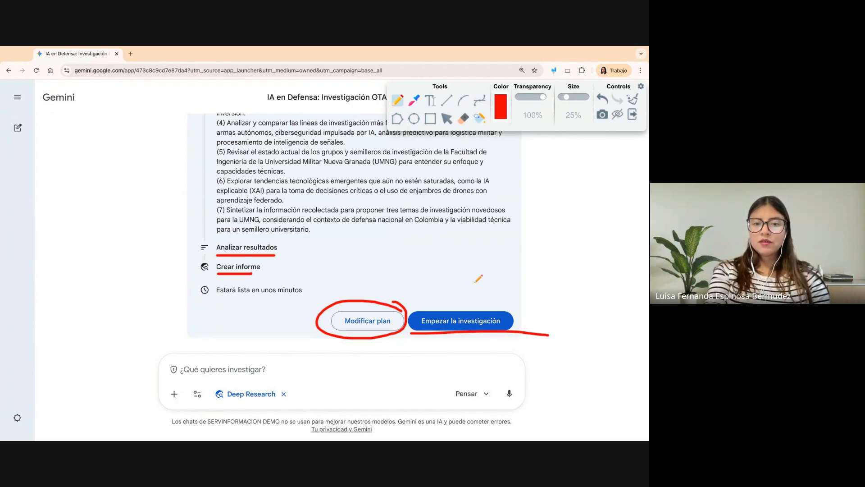
click(634, 101)
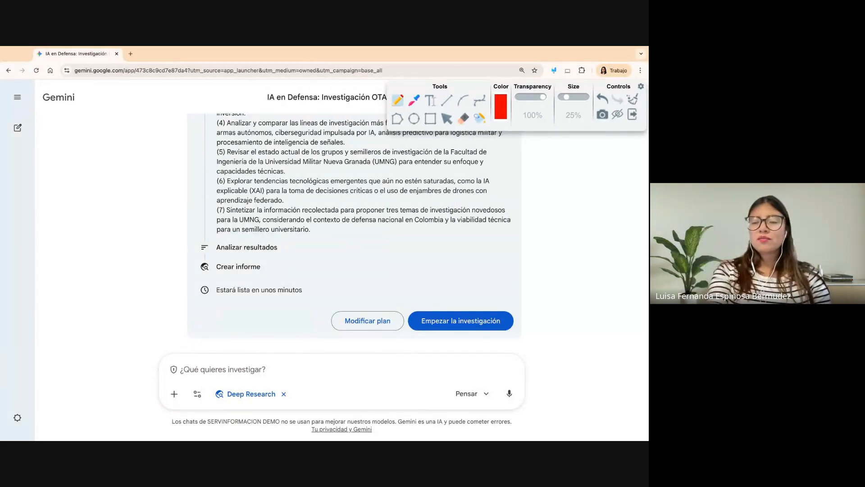
click(632, 114)
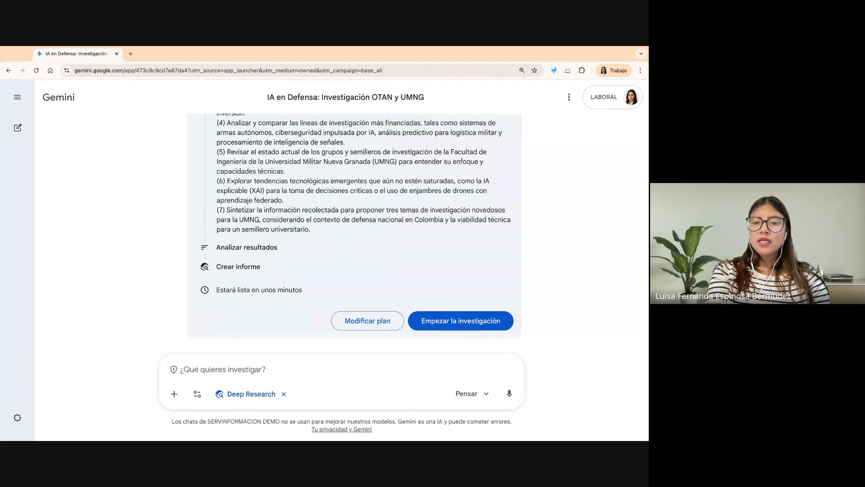
- Start the research from the proposed plan and open a new chat while it runs
click(449, 323)
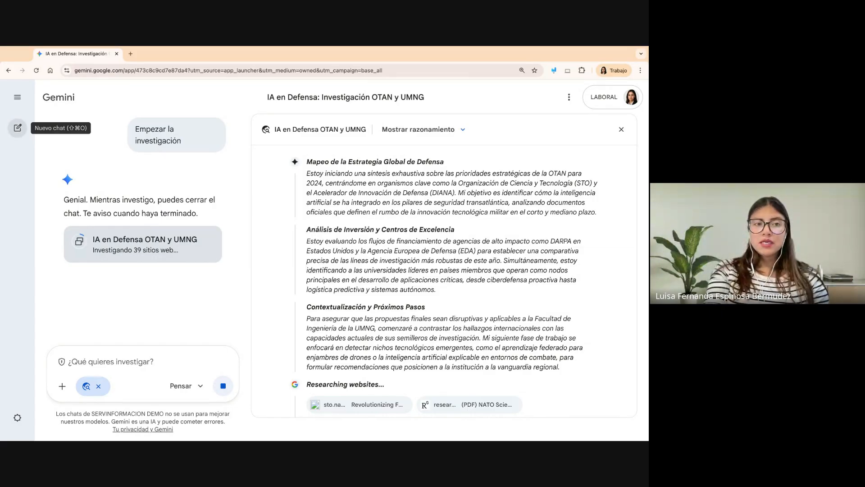
click(18, 127)
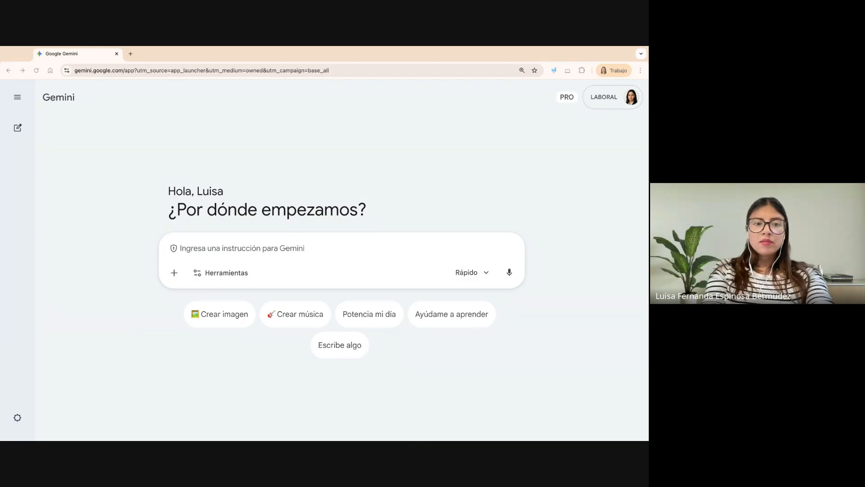
- Using Canvas and the Pensar model, request an "Informe de Gestión de Infraestructura" justifying Sede Calle 100 audiovisual renewal, with problem, academic impact, cost-benefit and schedule sections
click(218, 272)
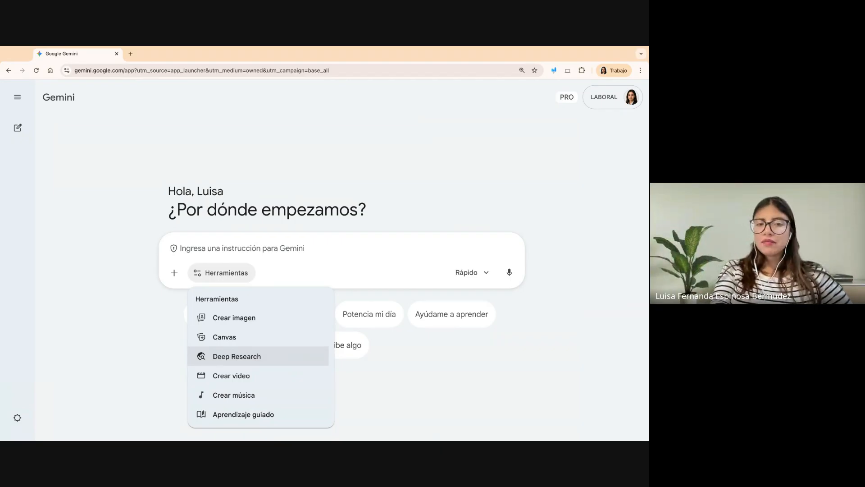
click(232, 342)
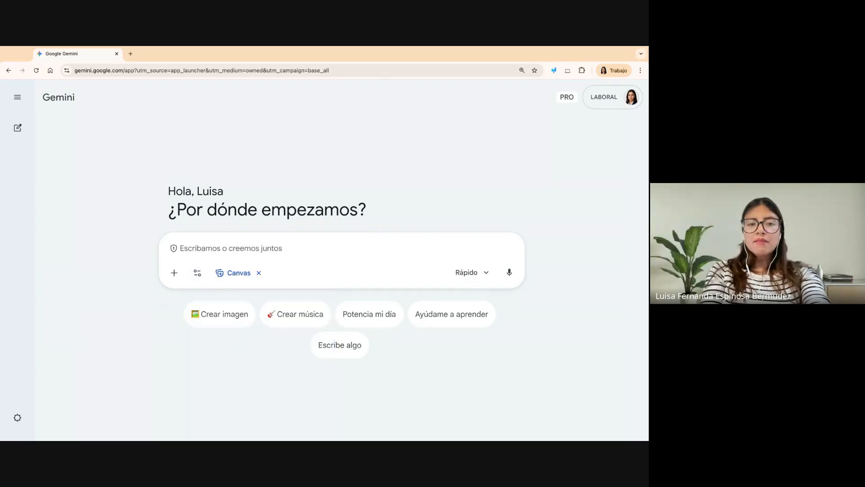
key(super+Tab)
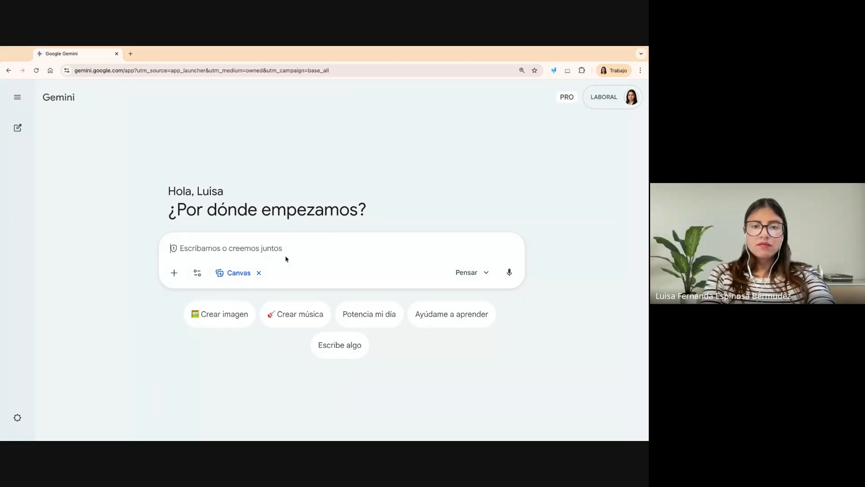
text(Ayúdame a redactar en el lienzo un 'Informe de Gestión de Infraestructura'. Necesito justificar la inversión para renovar los equipos audiovisuales de la Sede Calle 100. Estructura el documento con: Problema actual (obsolescencia), Impacto en la calidad académica, Análisis Costo-Beneficio y Cronograma de implementación.)
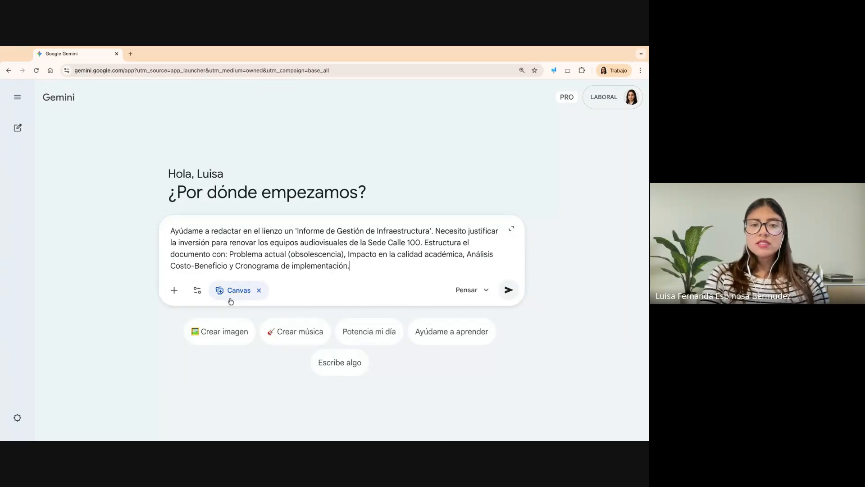
click(501, 293)
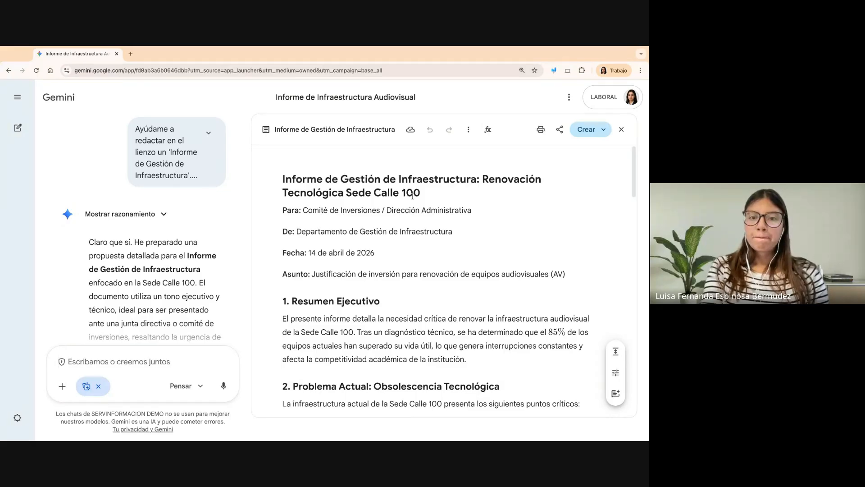
- Highlight part of the report title and the "Para:" label in the Canvas document's header, and deselect the text
drag(284, 180, 477, 179)
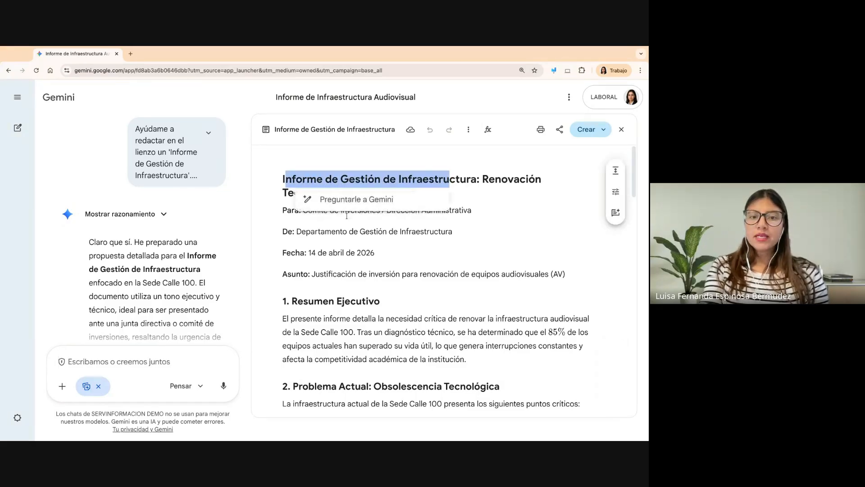
click(314, 232)
drag(302, 210, 276, 212)
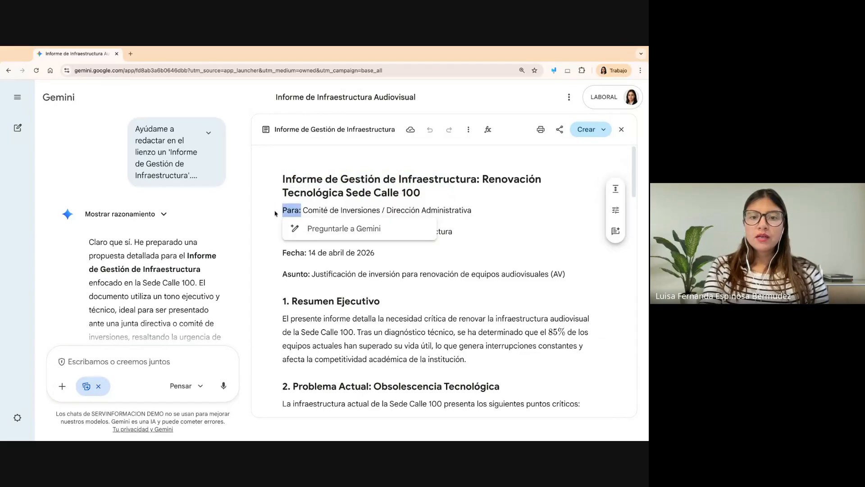
click(312, 253)
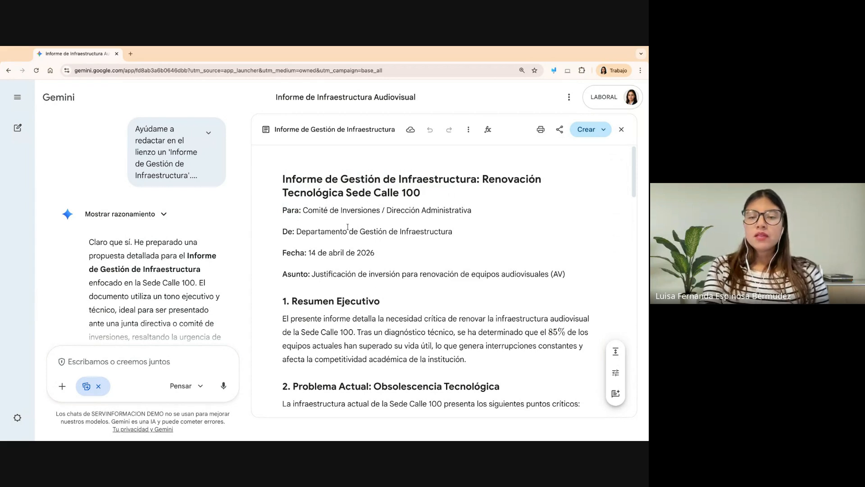
- Read through the generated report from the executive summary to the implementation schedule and conclusion
scroll(347, 226, down, 3)
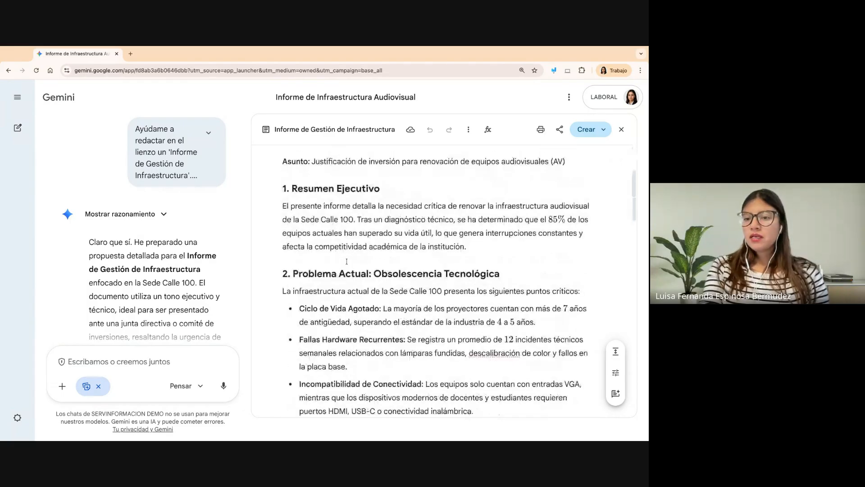
scroll(346, 261, up, 3)
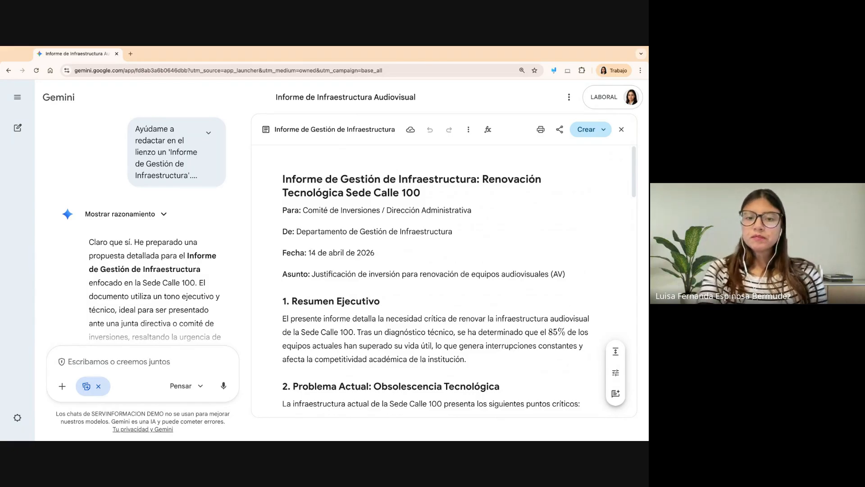
scroll(444, 279, down, 2)
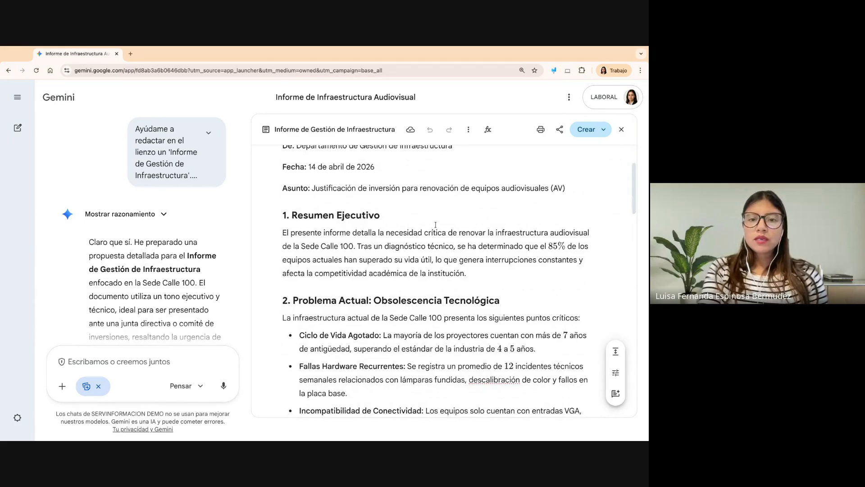
scroll(435, 224, down, 6)
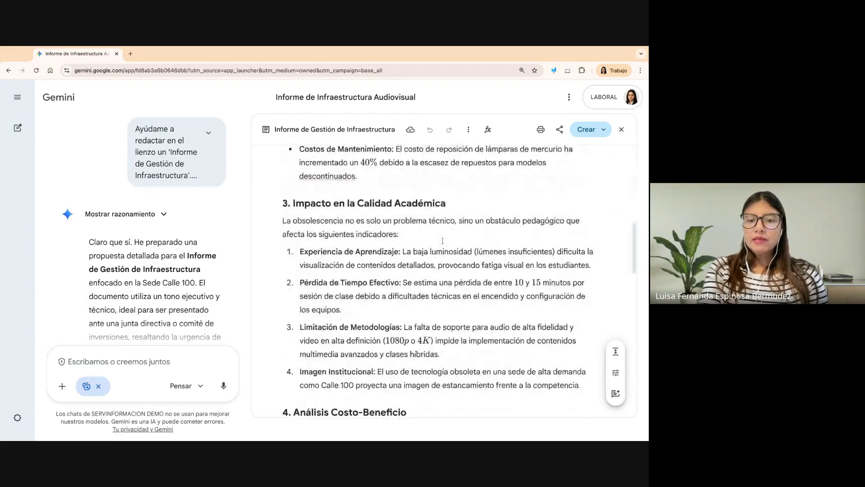
scroll(442, 241, down, 3)
scroll(389, 262, down, 7)
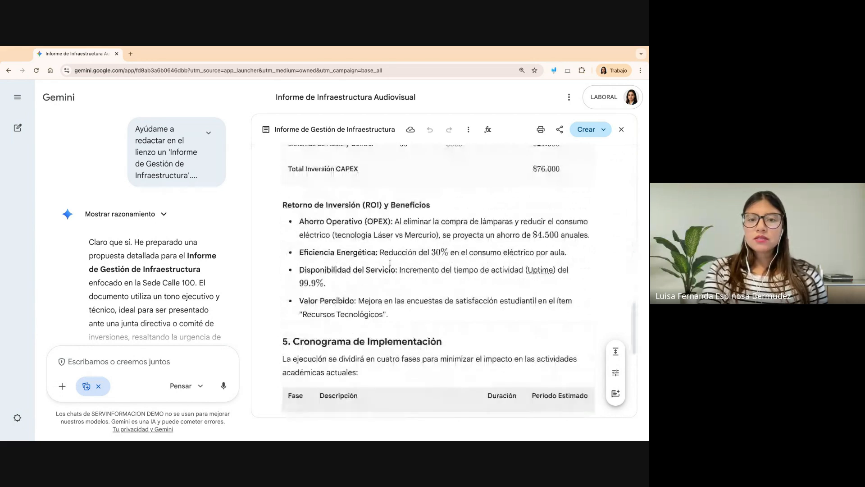
scroll(390, 262, down, 3)
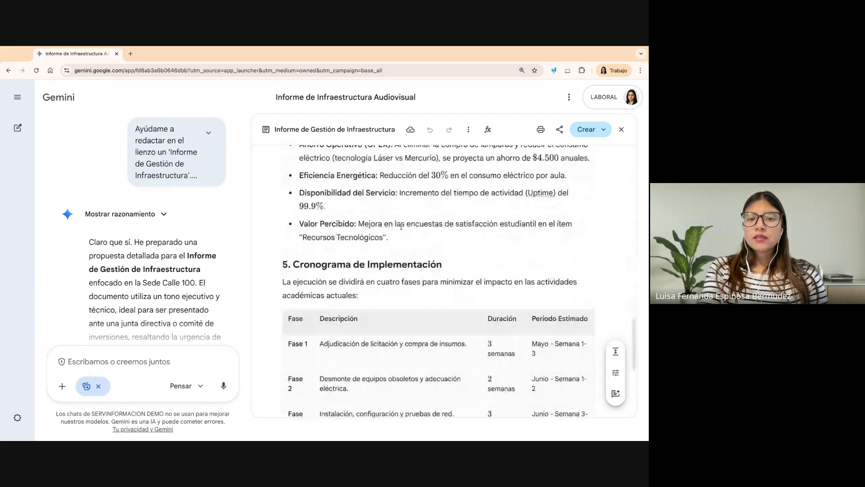
scroll(305, 242, down, 5)
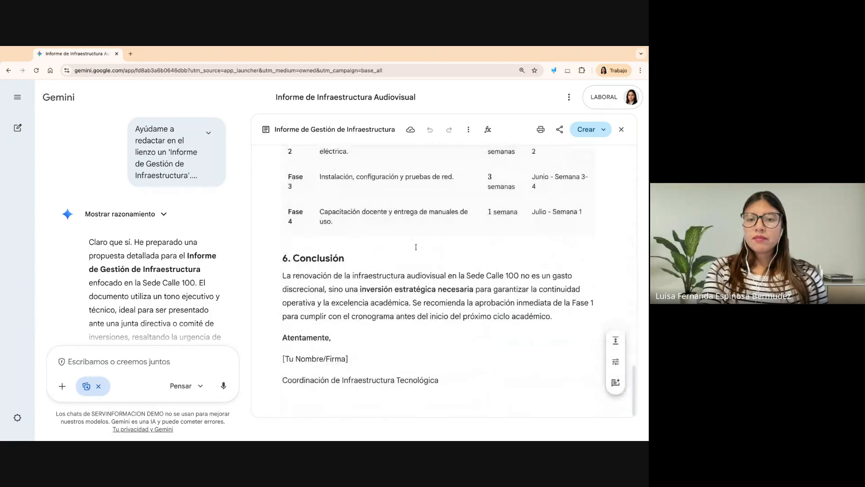
- Go back over the report's return on investment, estimated investment table and academic impact sections, returning to its title
scroll(343, 270, up, 7)
scroll(465, 251, up, 1)
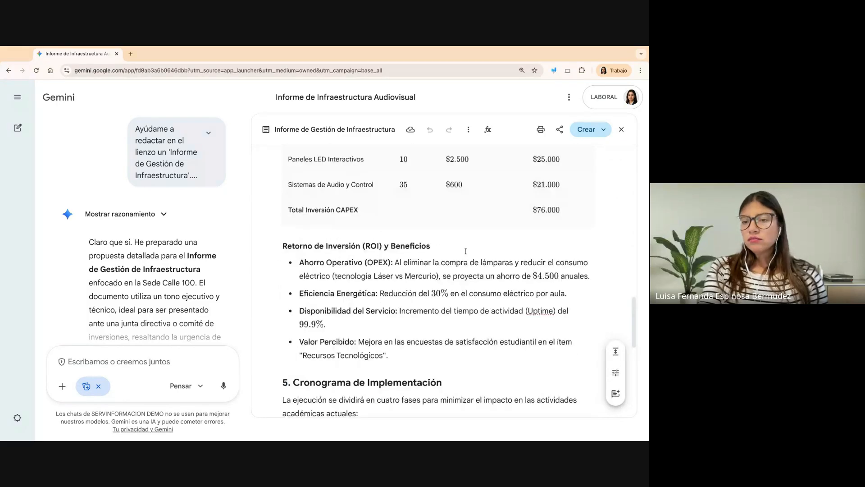
scroll(465, 251, up, 1)
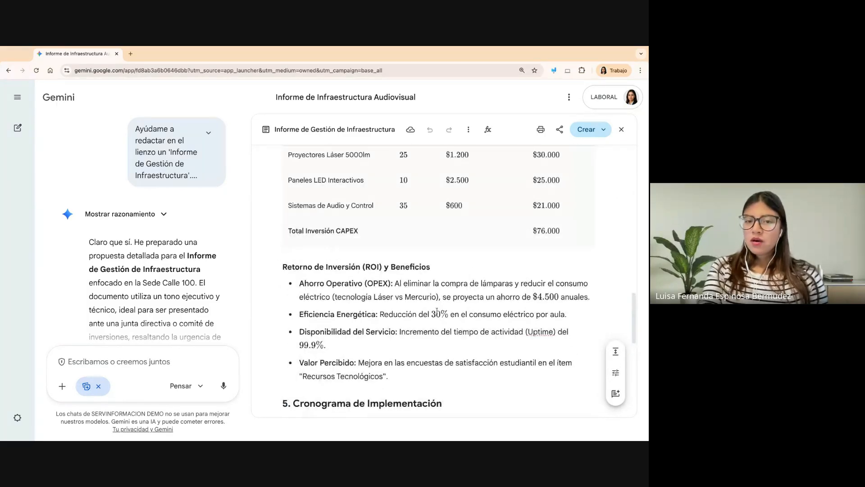
scroll(466, 251, up, 5)
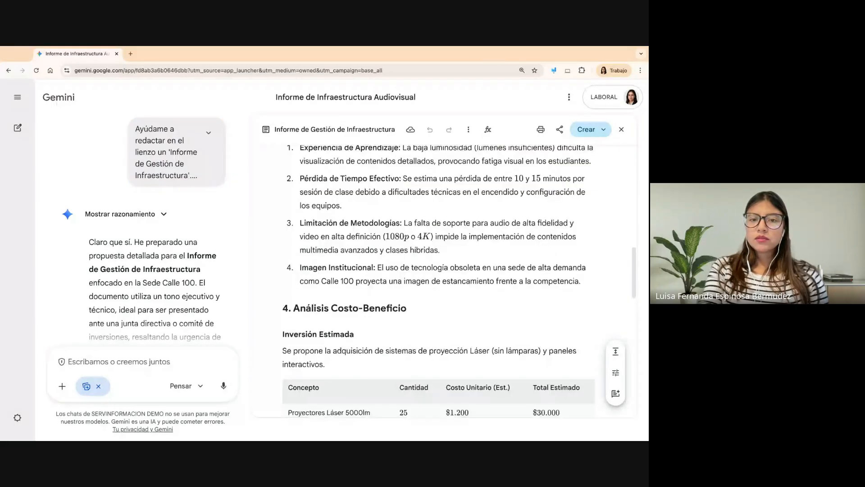
scroll(526, 310, down, 4)
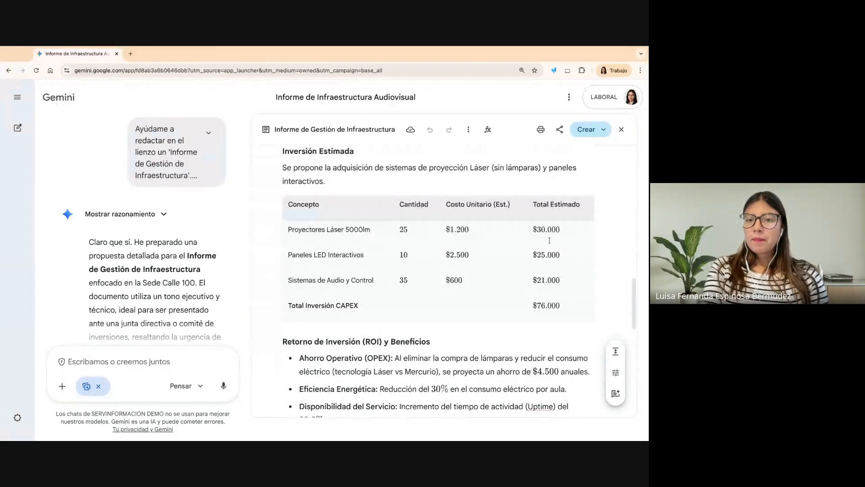
scroll(479, 318, up, 9)
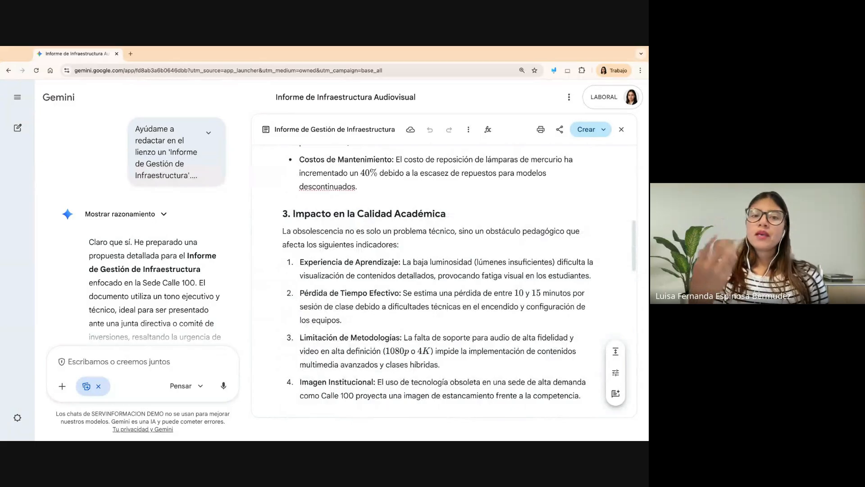
scroll(443, 279, up, 12)
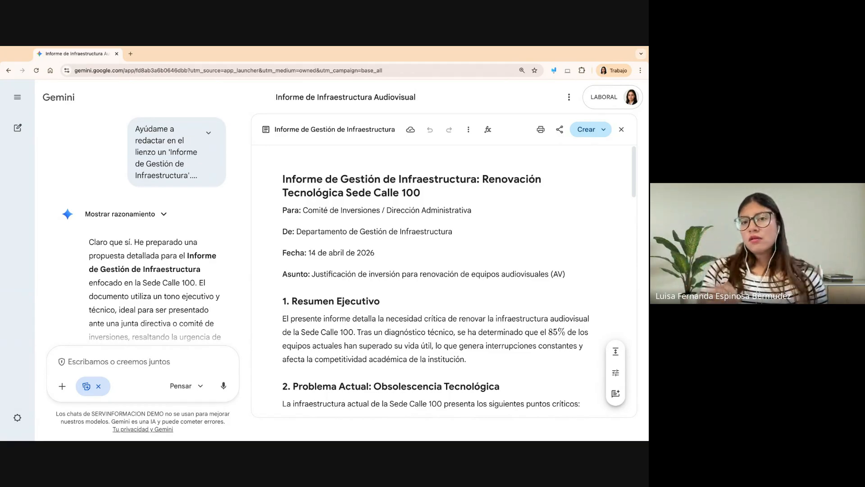
- Review the report's technological obsolescence and academic quality sections again, and look over Gemini's accompanying reply in the chat
scroll(462, 306, down, 1)
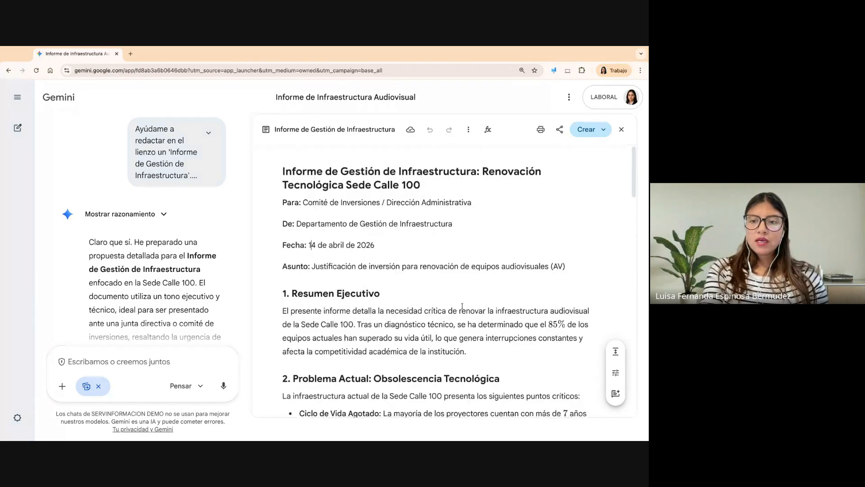
scroll(462, 306, down, 5)
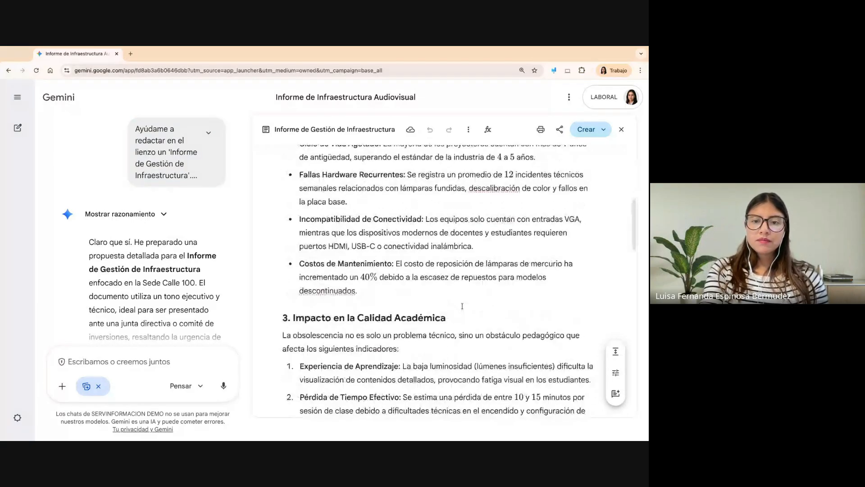
scroll(461, 306, down, 2)
scroll(462, 306, down, 2)
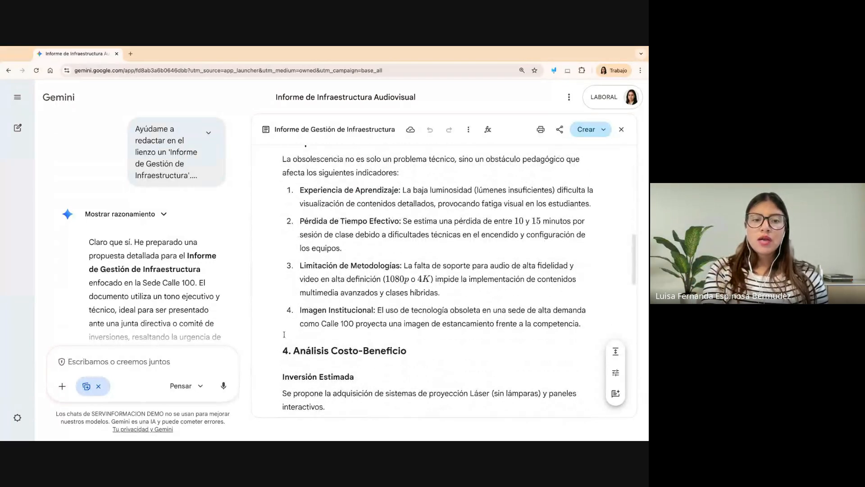
scroll(194, 279, down, 3)
scroll(193, 279, up, 2)
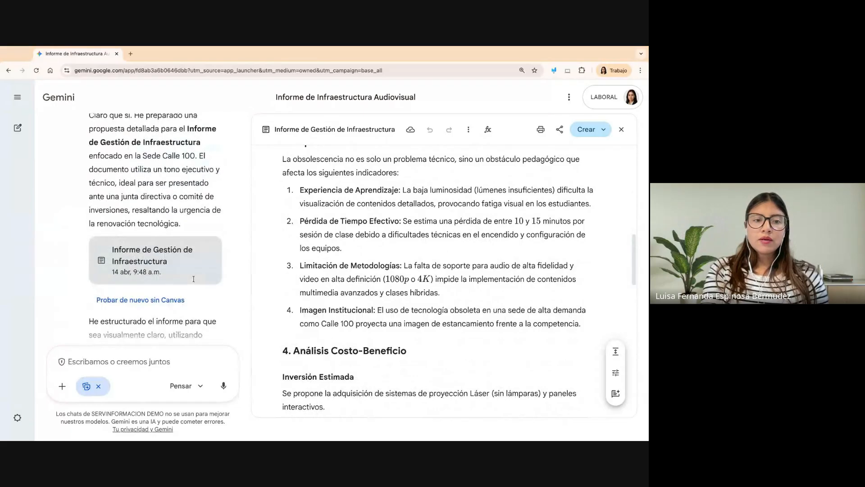
- Read the rest of Gemini's reply, expand the original report prompt and reread the document structure it requests
scroll(194, 279, down, 3)
scroll(153, 225, down, 2)
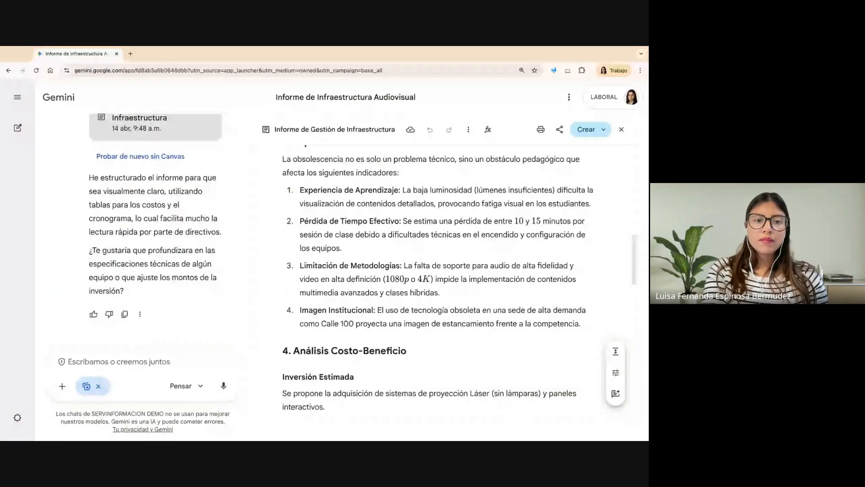
scroll(207, 149, up, 8)
click(208, 140)
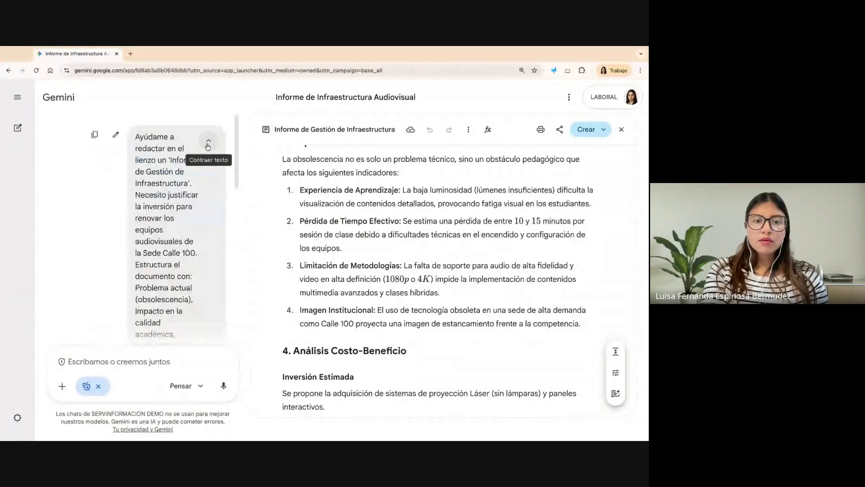
scroll(192, 257, down, 3)
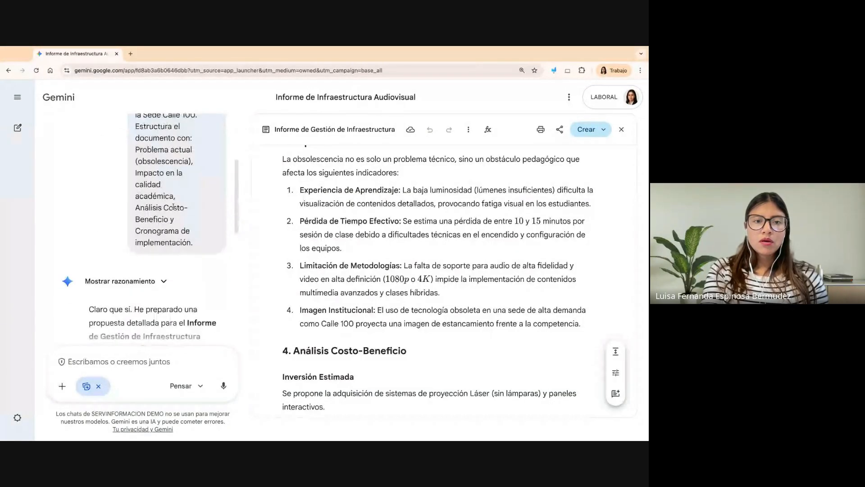
scroll(174, 206, up, 3)
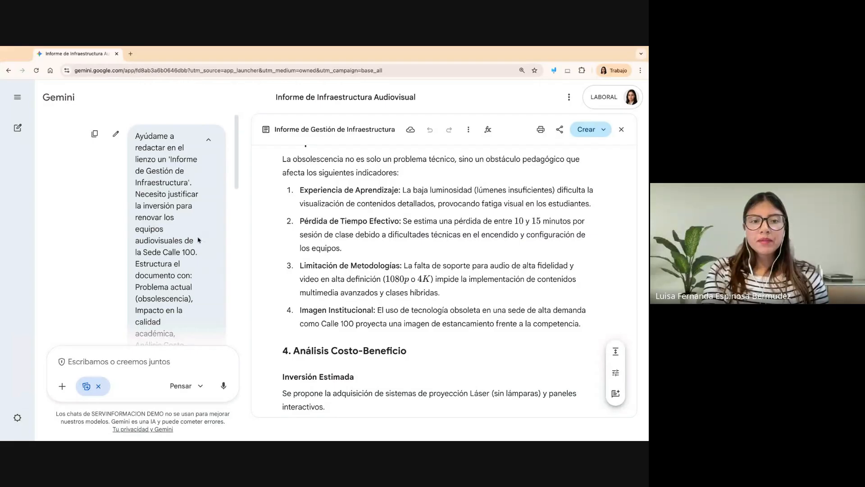
scroll(176, 266, down, 3)
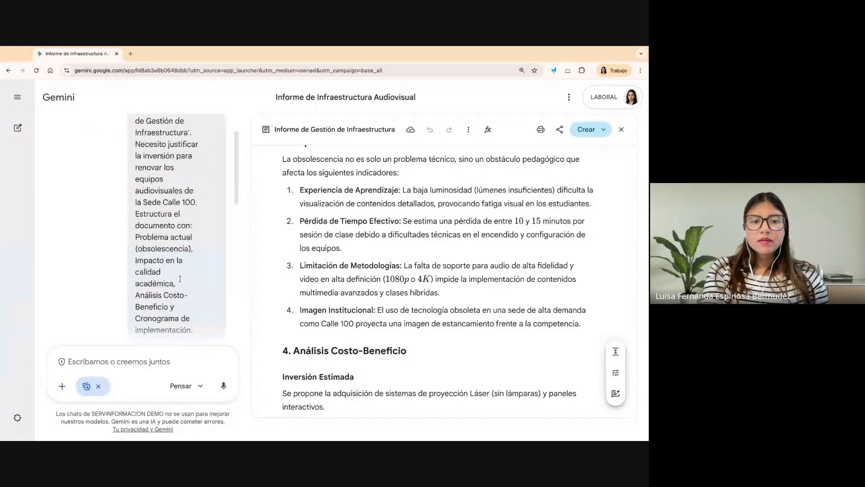
scroll(157, 235, up, 3)
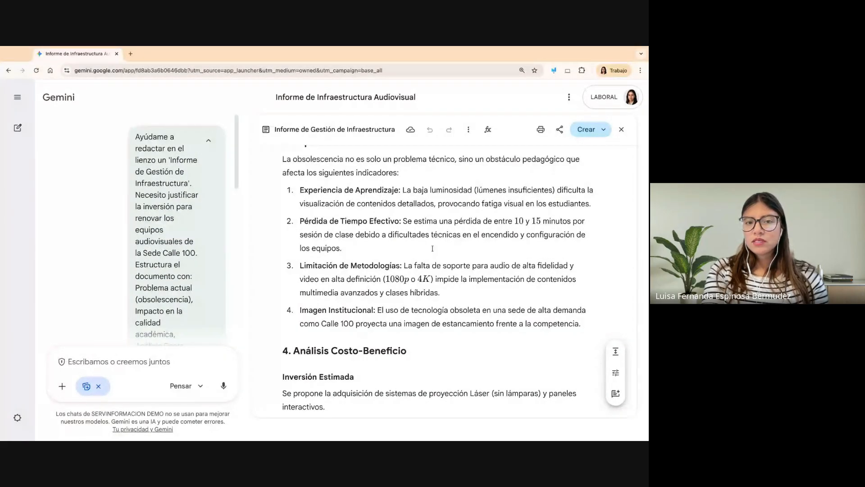
- Review the report's cost-benefit analysis, implementation schedule and conclusion, returning to its title
scroll(432, 248, down, 4)
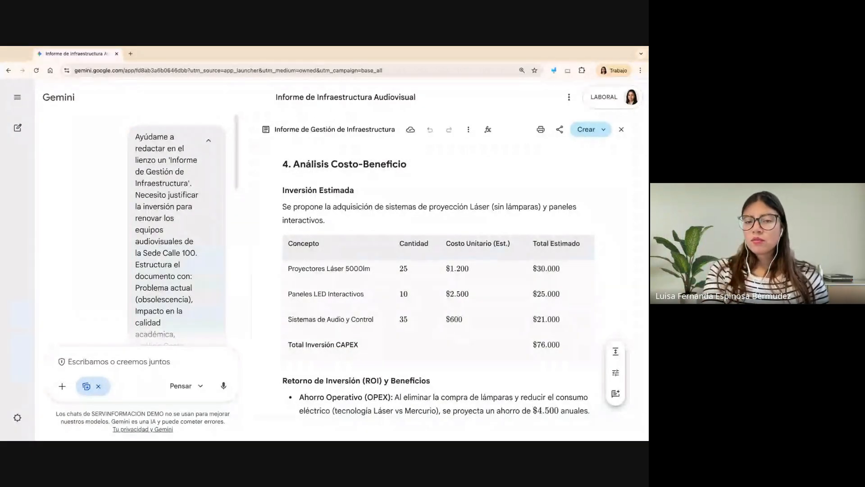
scroll(439, 282, down, 2)
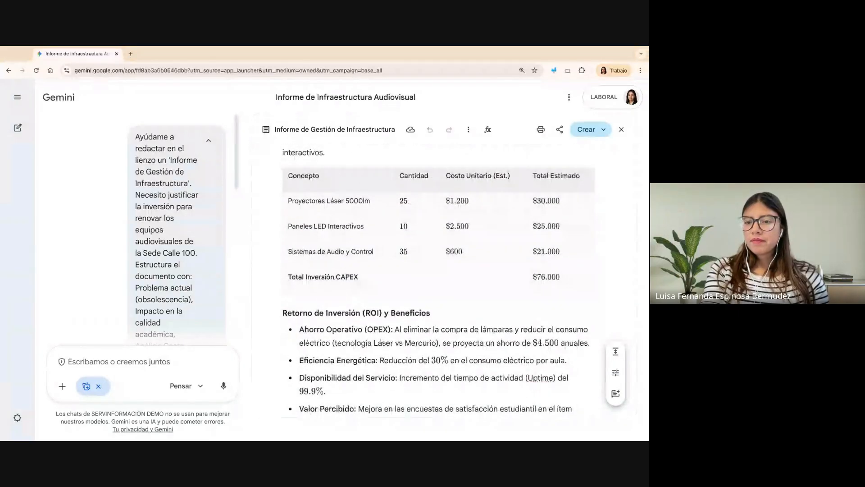
scroll(437, 280, up, 1)
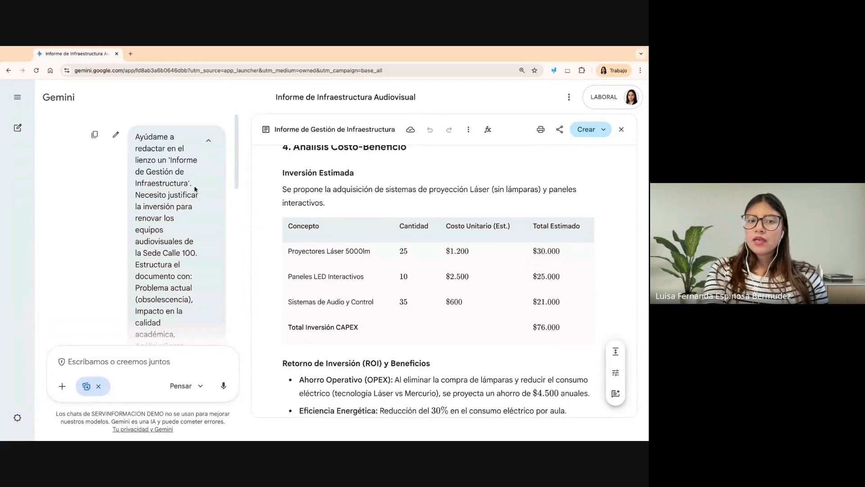
scroll(438, 289, down, 5)
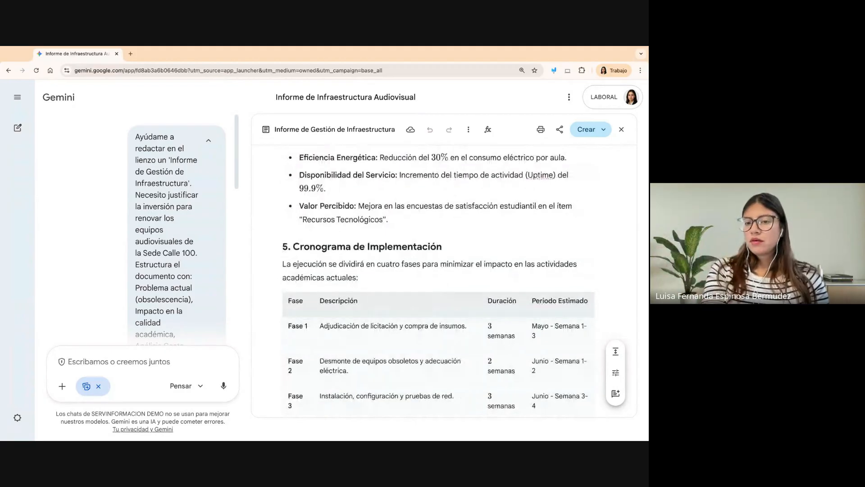
scroll(606, 284, down, 3)
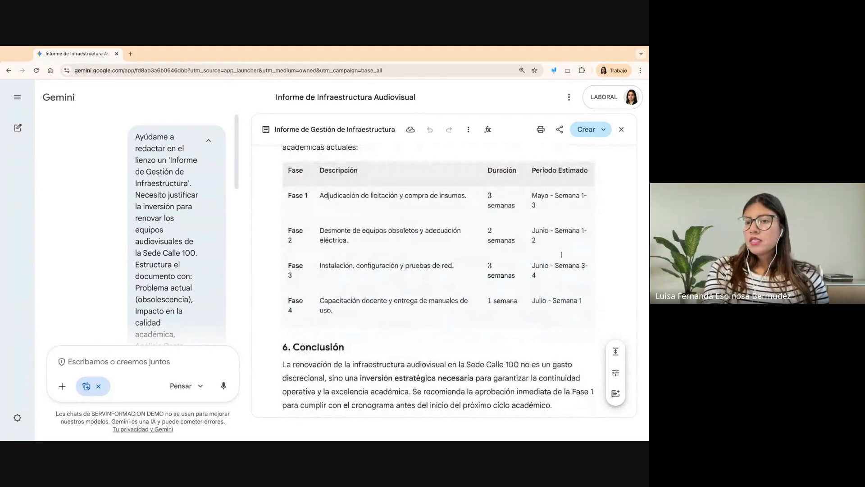
scroll(537, 224, up, 1)
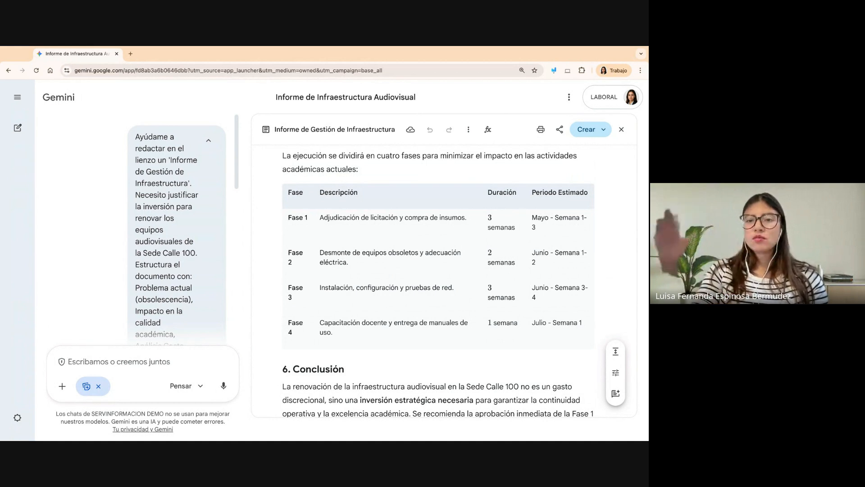
scroll(444, 280, down, 1)
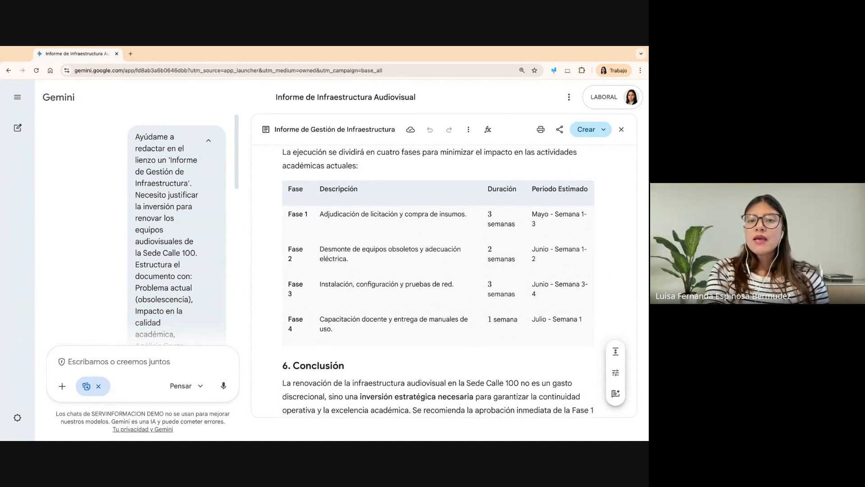
scroll(444, 279, down, 3)
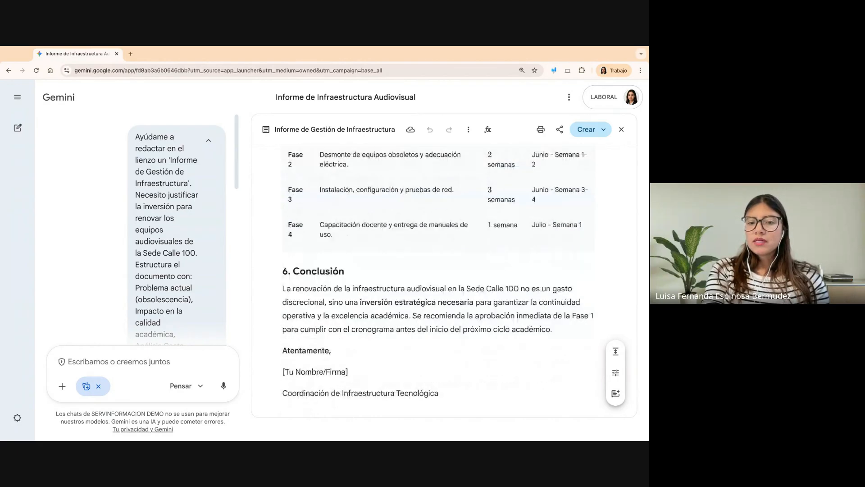
scroll(444, 279, up, 10)
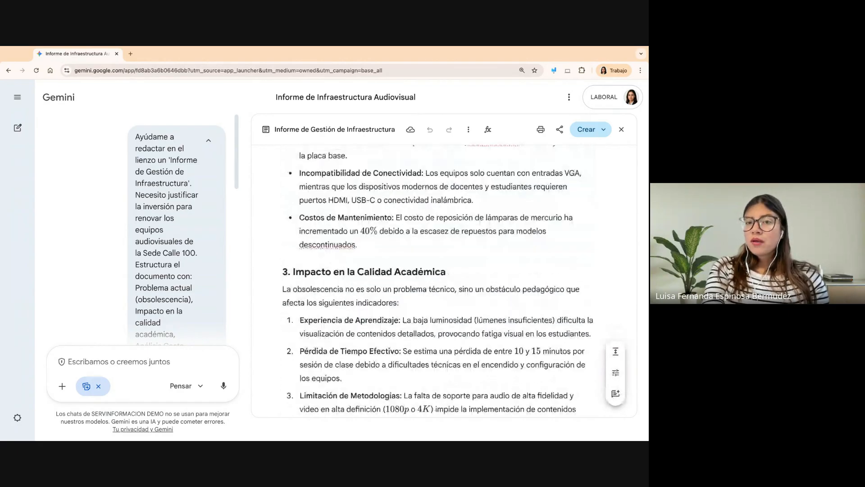
scroll(443, 279, up, 6)
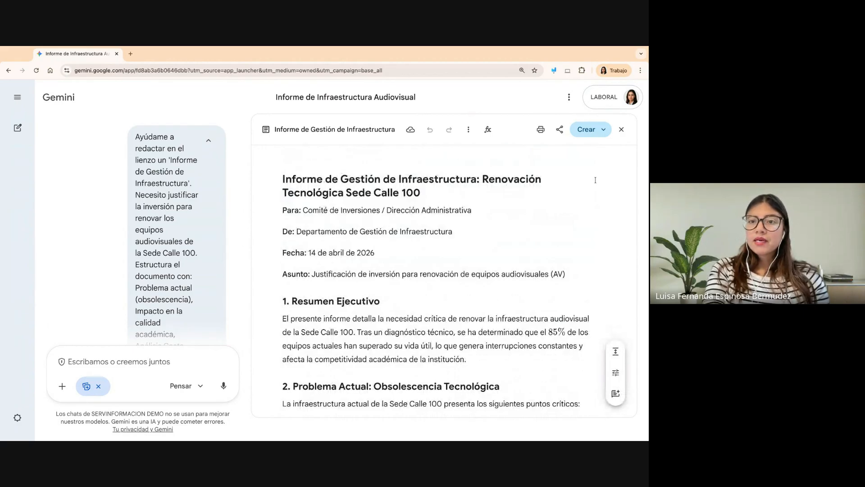
- Underline the document's print, share and create controls with a red freehand annotation, and exit annotation mode
click(554, 71)
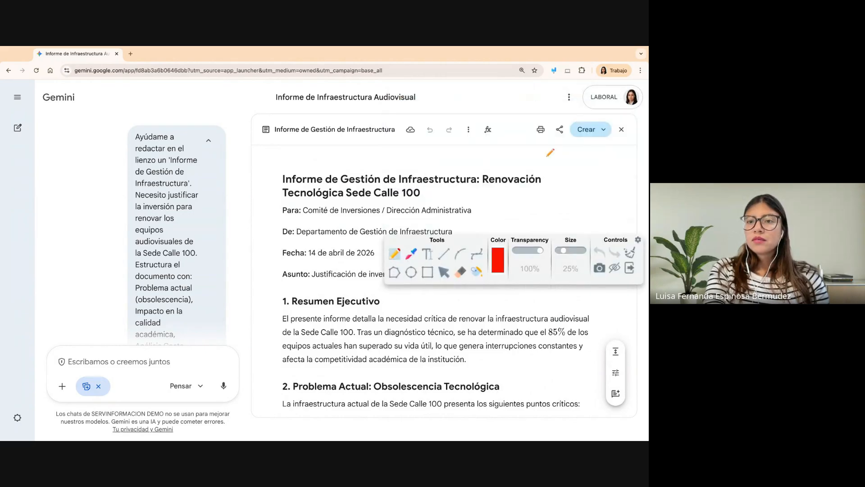
drag(531, 143, 618, 140)
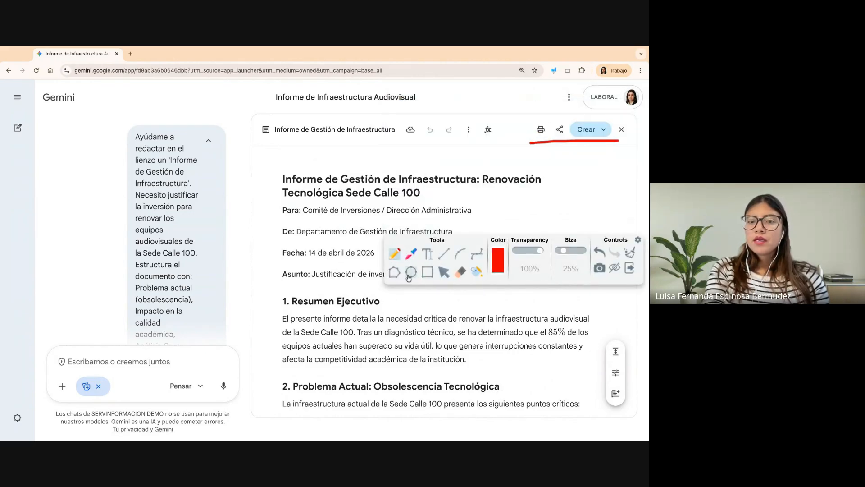
click(630, 270)
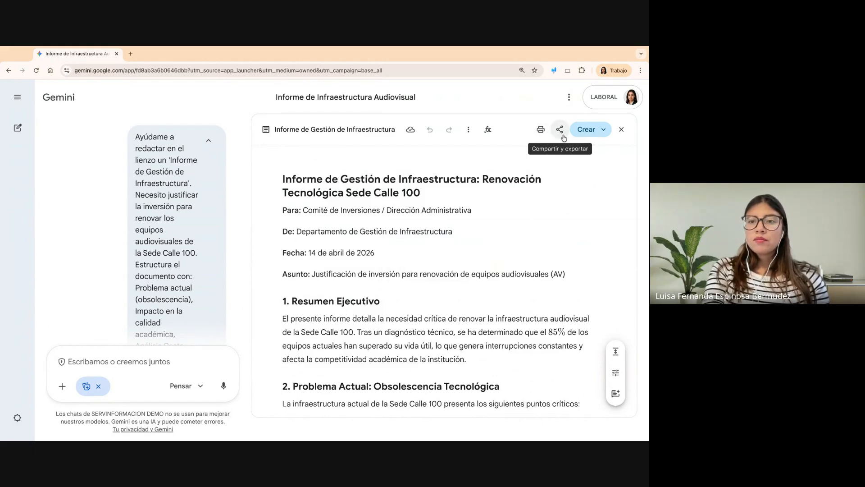
- Check the report's share and export options, and open the custom app description field among the formats that can be created from it
click(560, 130)
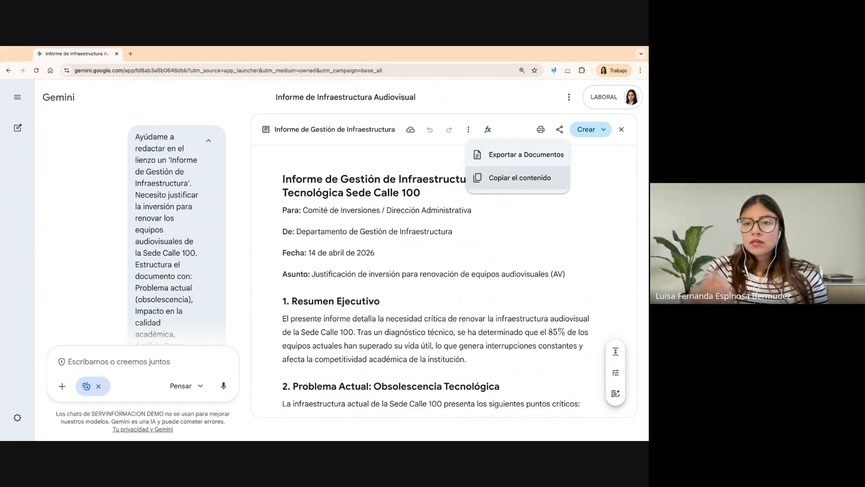
click(569, 169)
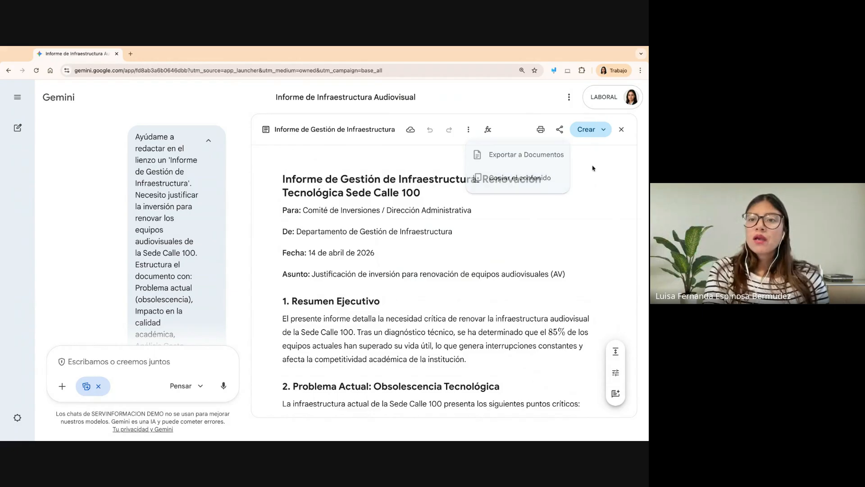
click(604, 129)
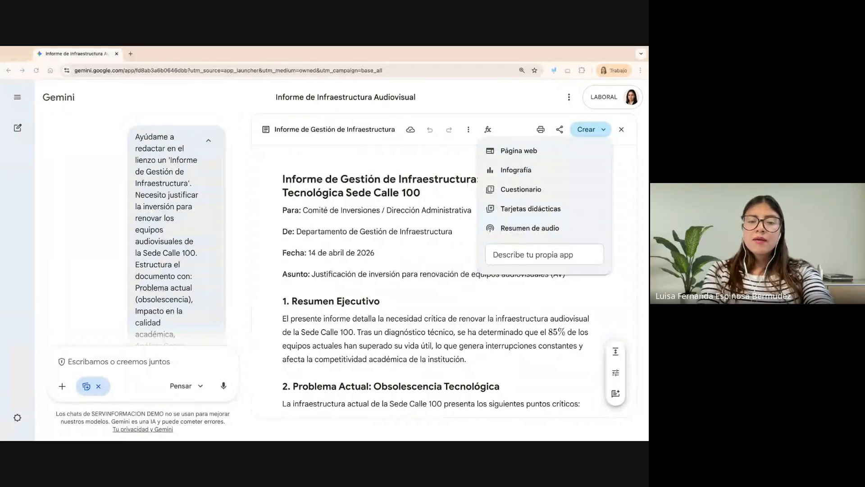
click(544, 254)
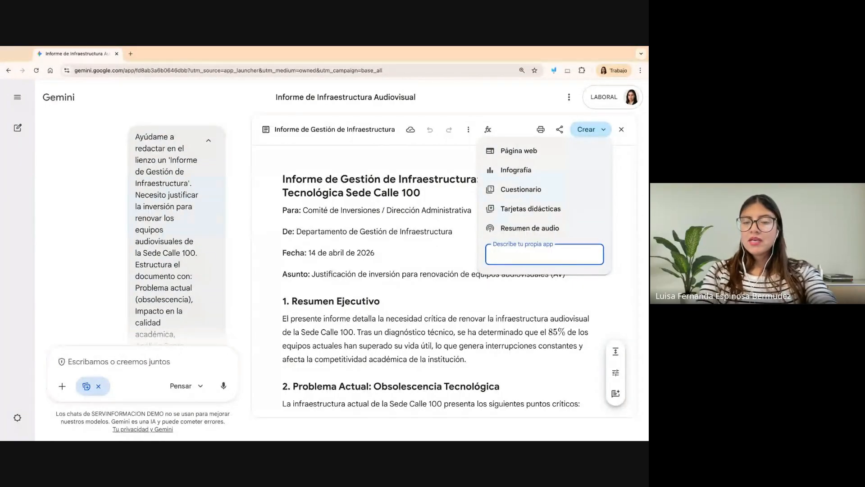
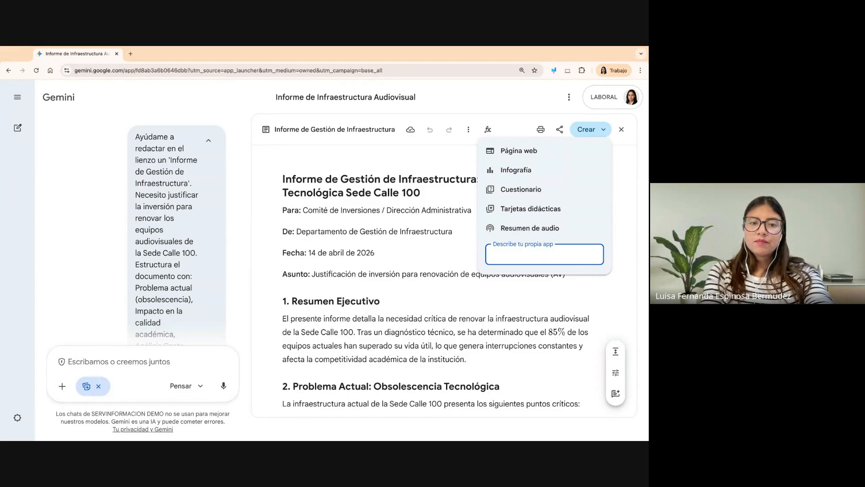
- Generate an infographic (Infografía) from the infrastructure management report
key(super+Tab)
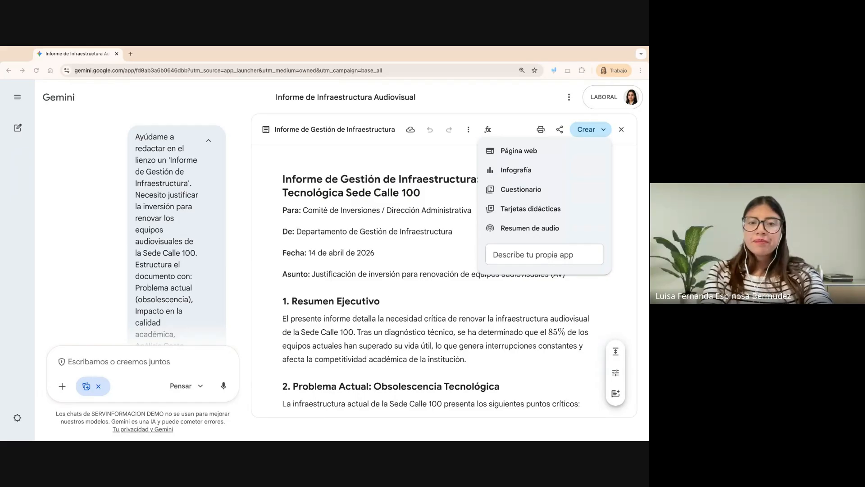
click(528, 245)
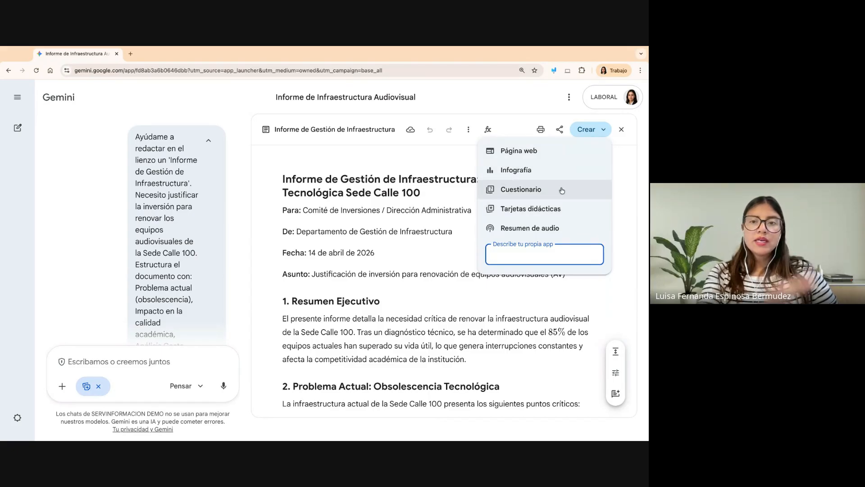
click(519, 174)
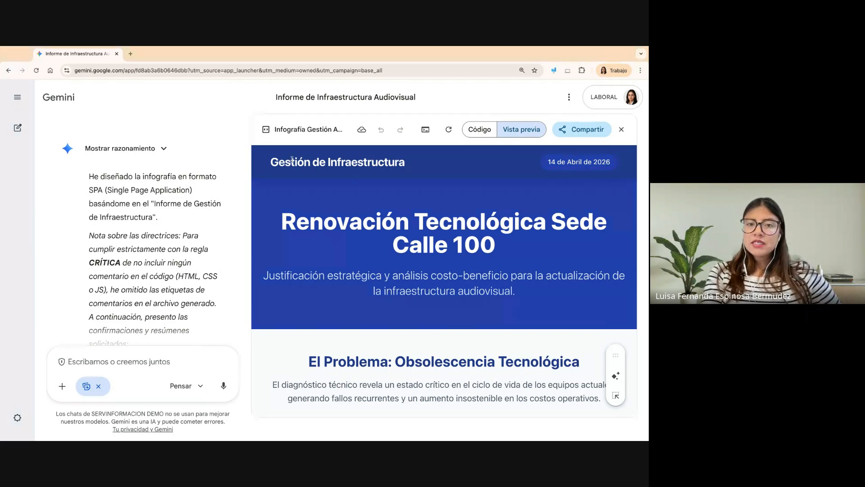
- Review the infographic's technological obsolescence problem, equipment life cycle chart and academic quality impact sections
scroll(450, 243, down, 3)
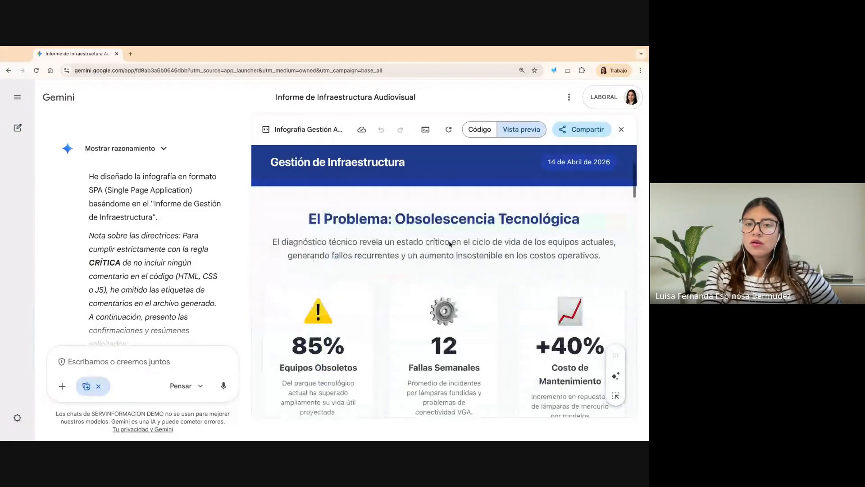
scroll(450, 244, down, 2)
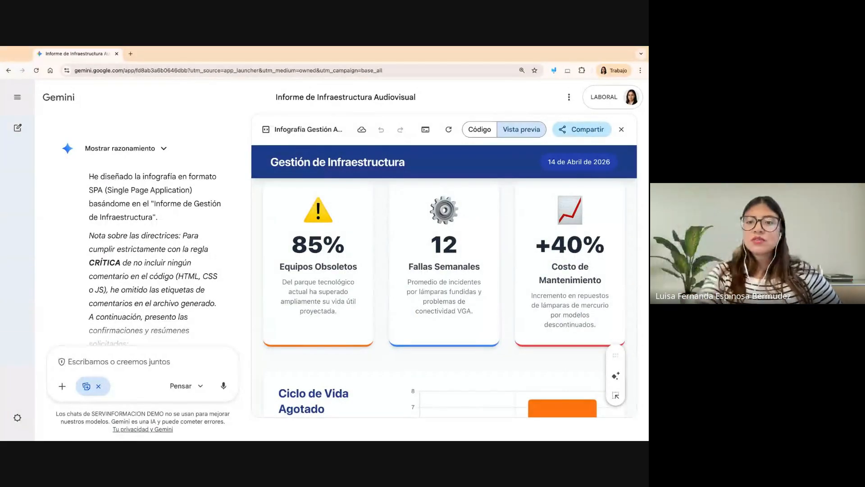
scroll(444, 297, down, 5)
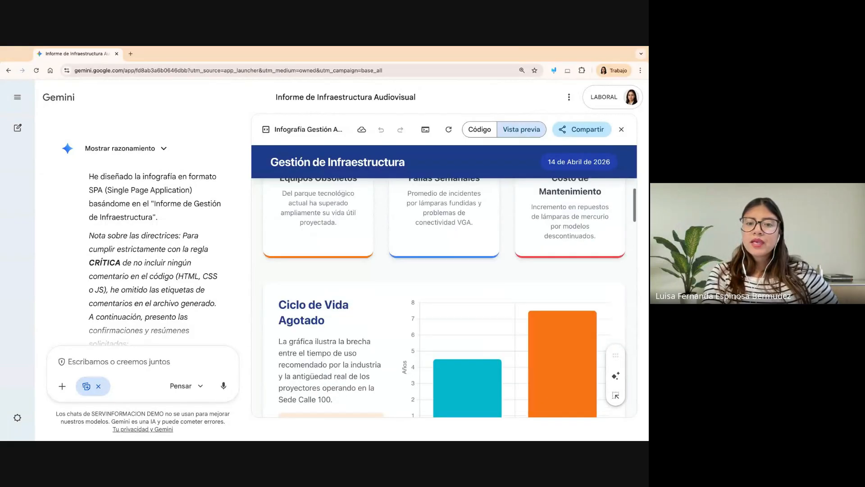
scroll(443, 297, down, 2)
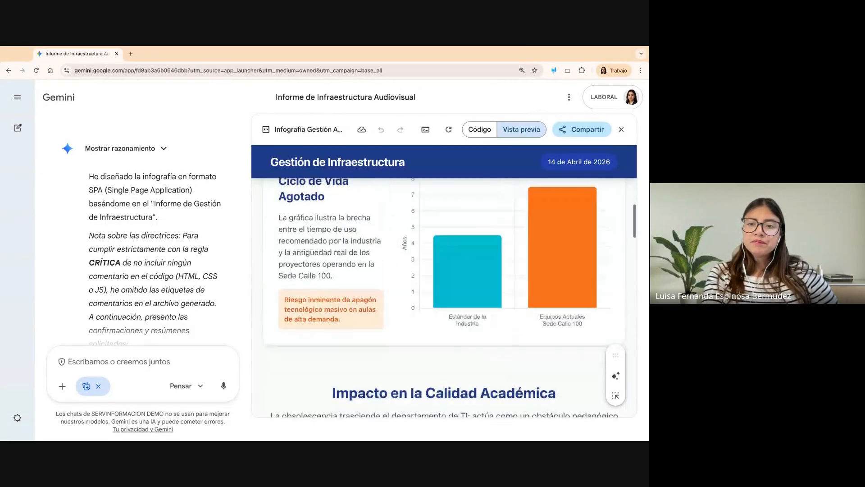
scroll(450, 205, down, 3)
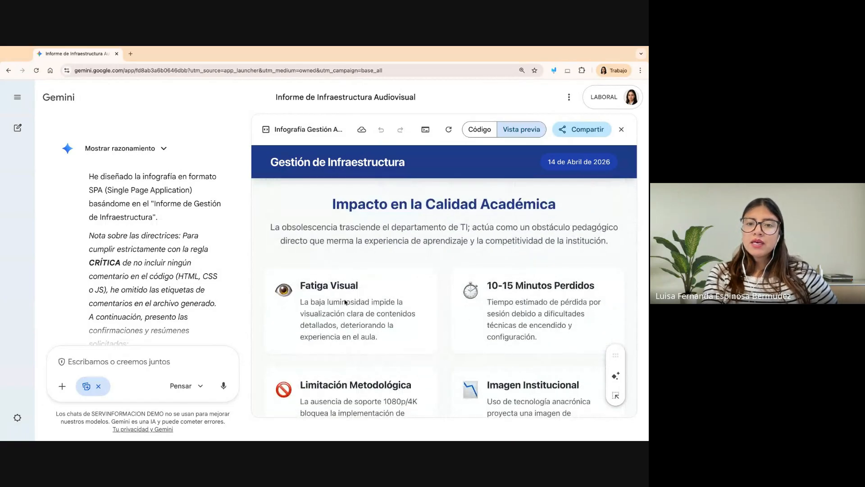
scroll(450, 338, down, 3)
scroll(453, 363, up, 1)
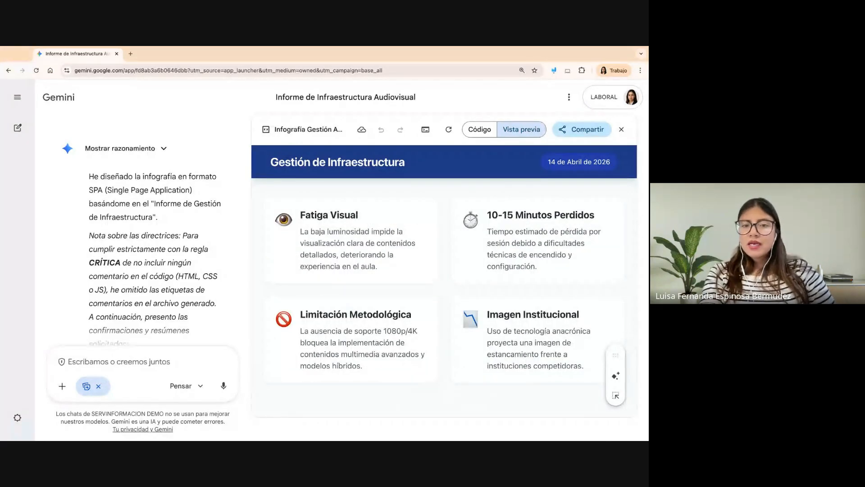
- Review the infographic's CAPEX investment analysis, return on investment and implementation schedule, returning to its title
scroll(444, 293, down, 5)
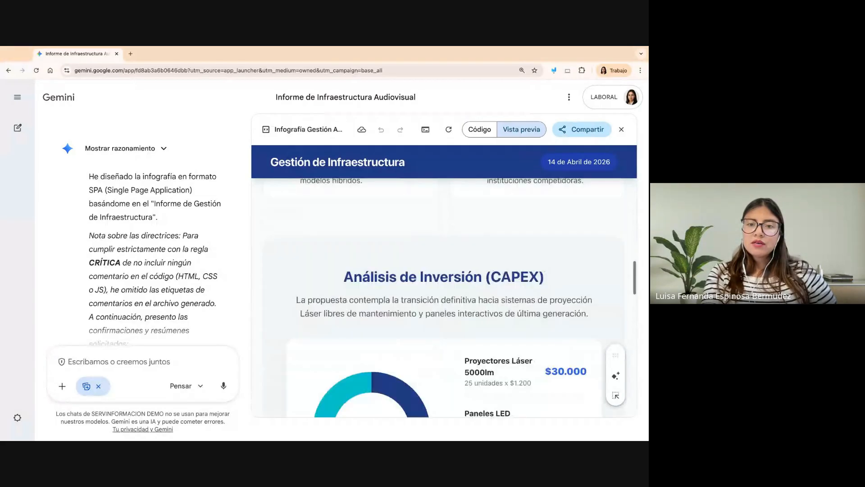
scroll(485, 357, down, 1)
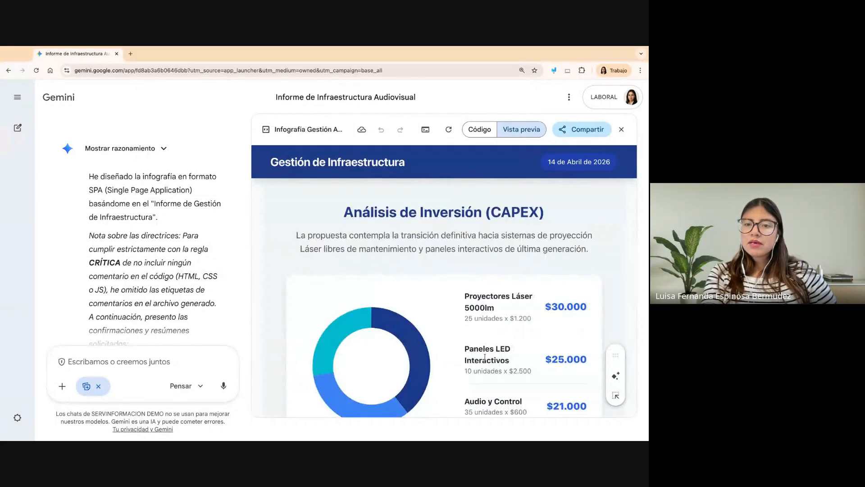
scroll(485, 357, down, 2)
scroll(485, 357, down, 6)
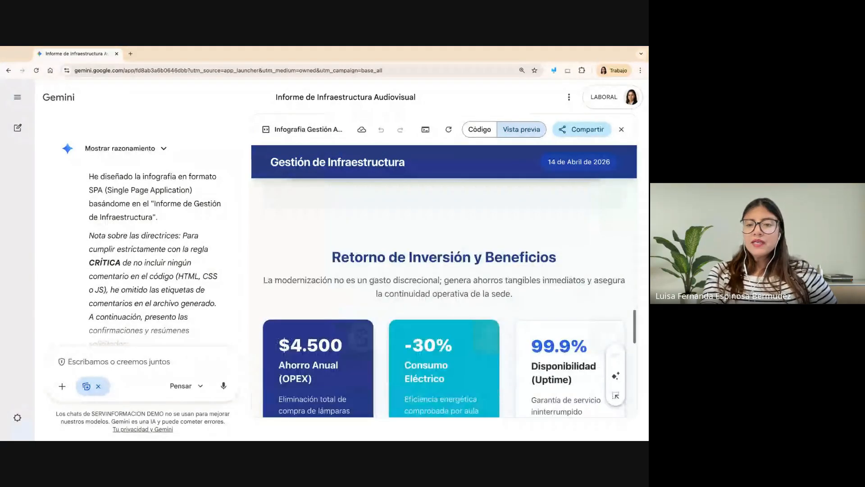
scroll(464, 297, down, 1)
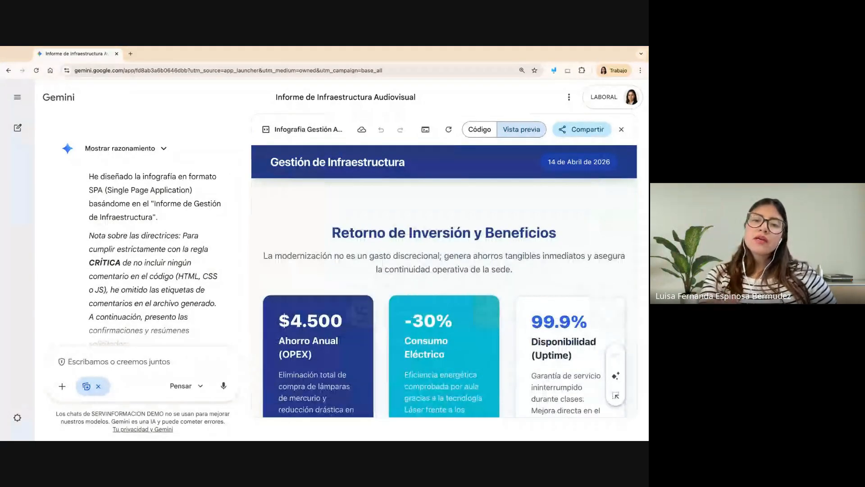
scroll(444, 293, down, 5)
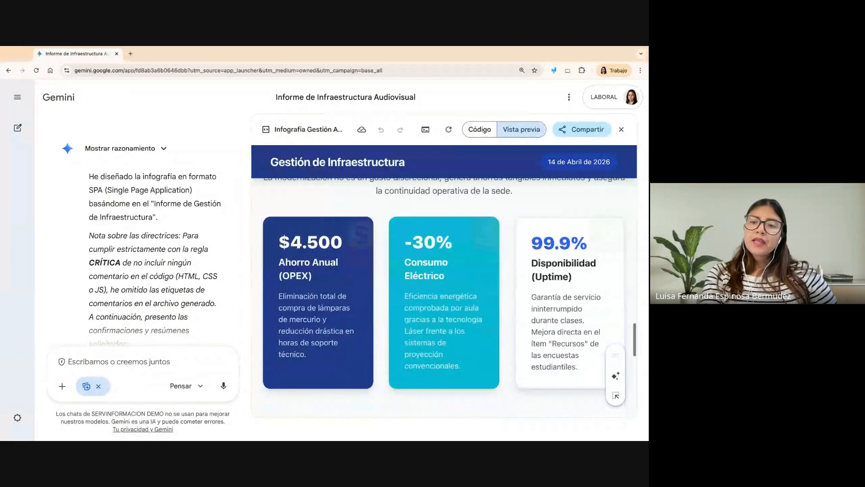
scroll(444, 293, down, 1)
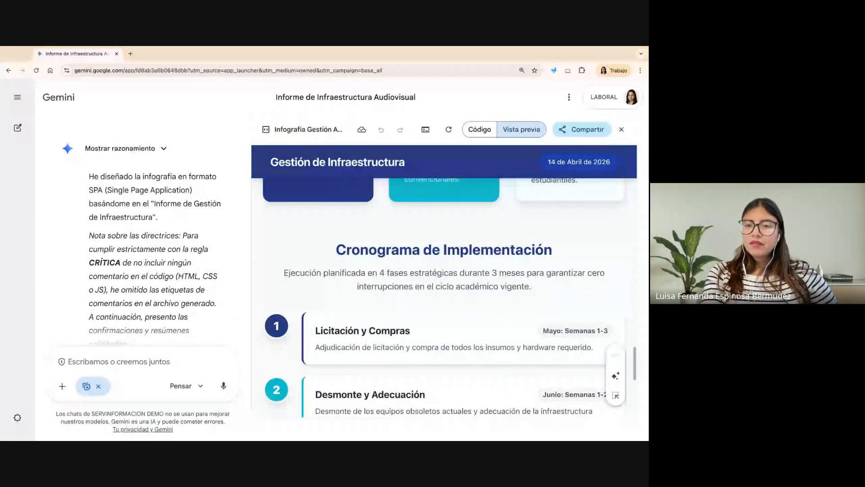
scroll(444, 293, down, 4)
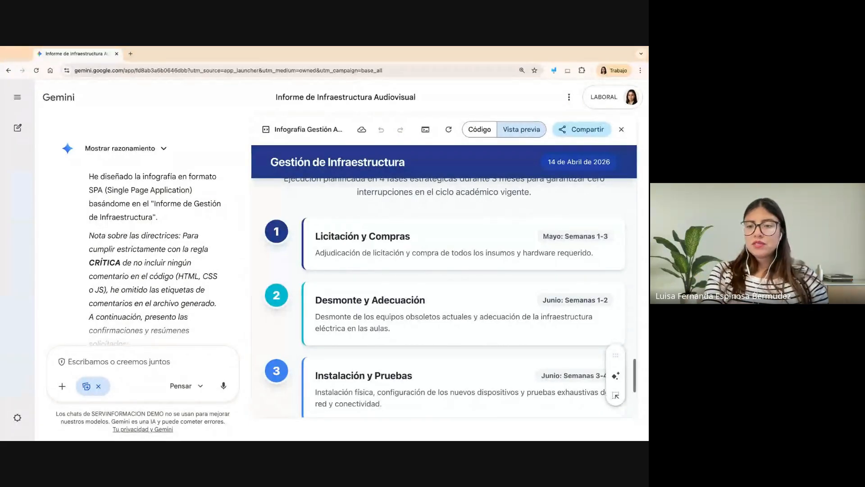
scroll(444, 298, down, 4)
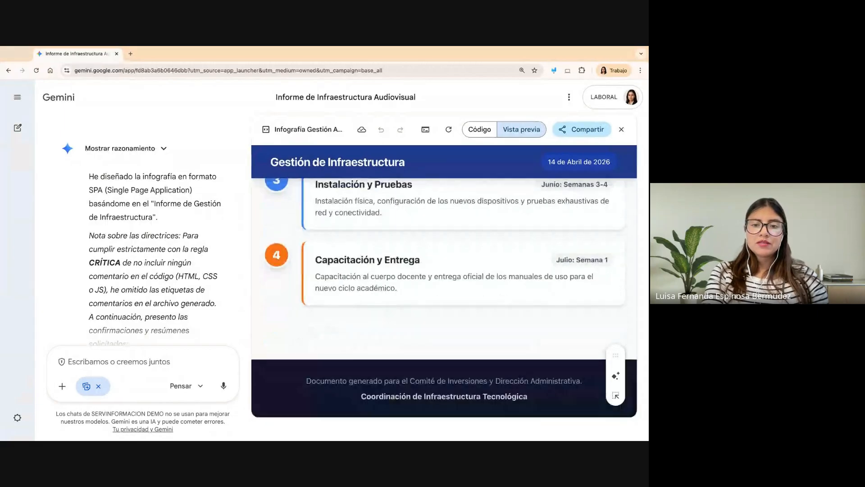
scroll(444, 279, up, 12)
scroll(444, 279, up, 6)
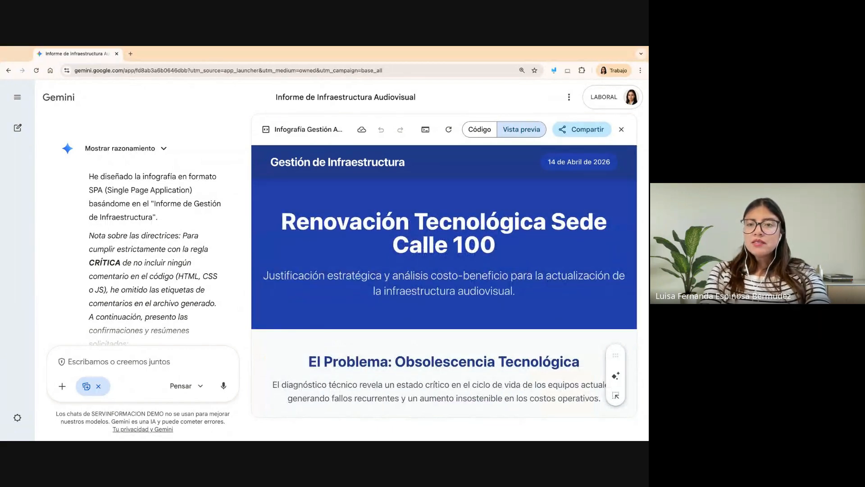
- Show the infographic's source code and look through its HTML sections, returning to the first line
click(480, 132)
scroll(404, 371, down, 6)
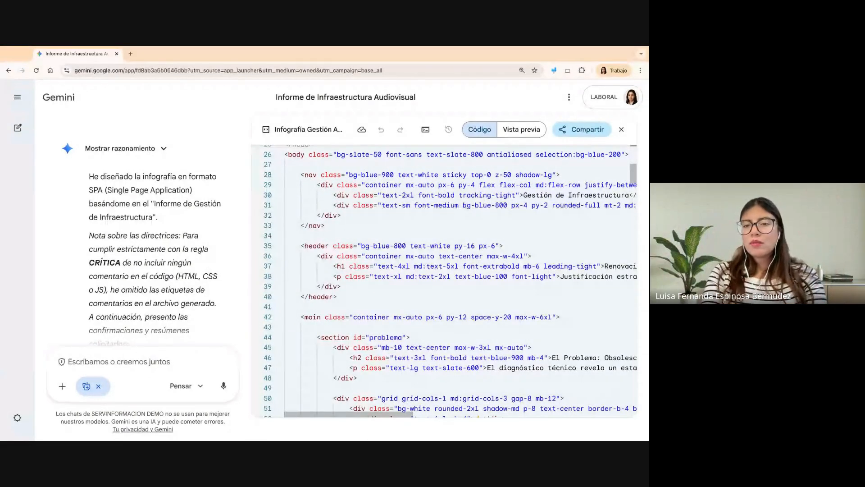
scroll(492, 292, down, 1)
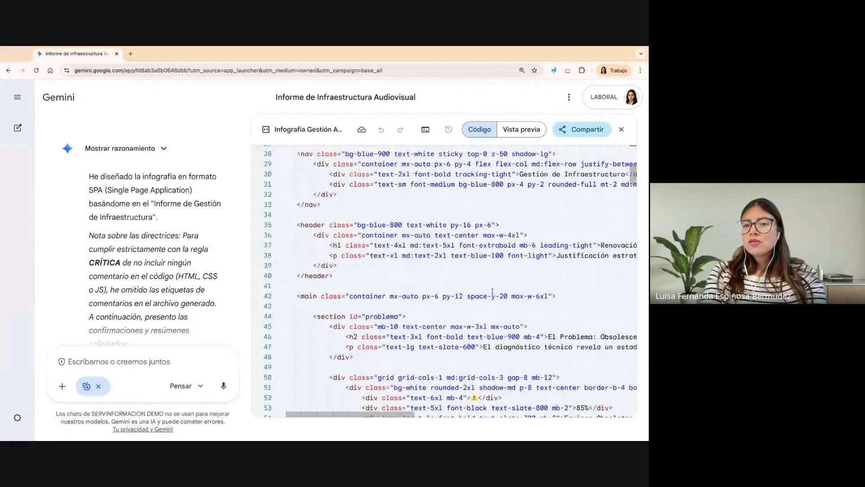
scroll(492, 291, down, 5)
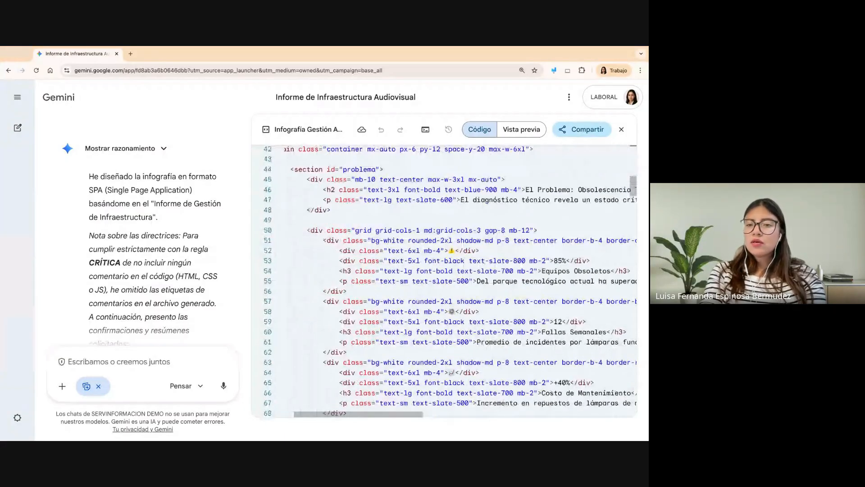
scroll(492, 292, down, 1)
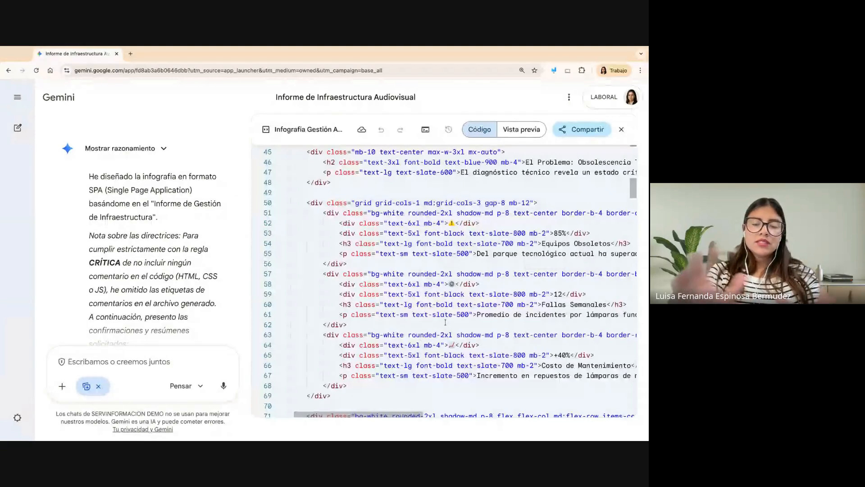
scroll(445, 322, down, 5)
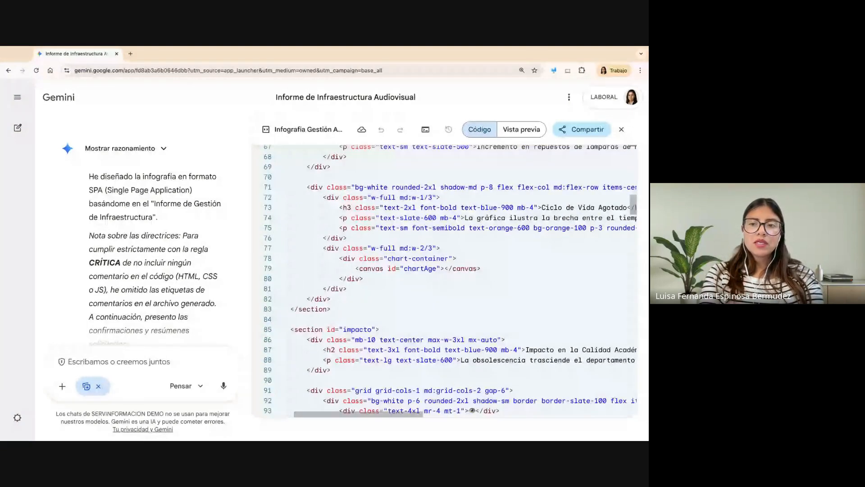
scroll(445, 281, down, 10)
scroll(445, 282, right, 2)
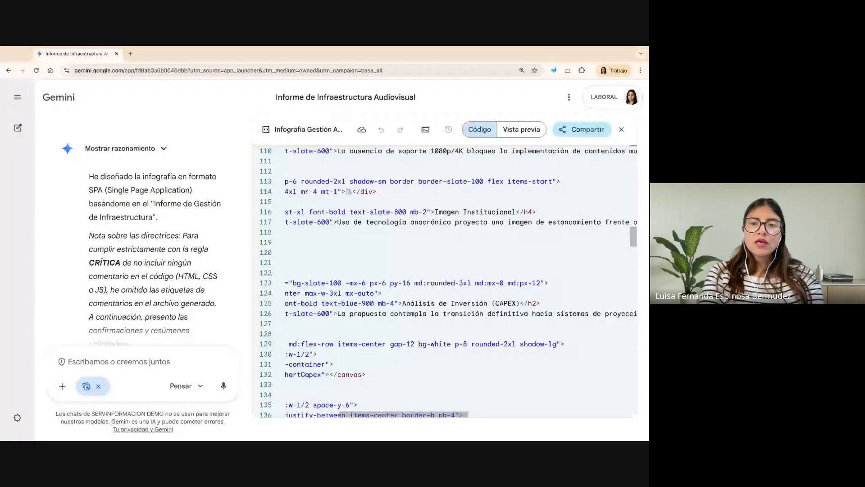
scroll(445, 281, left, 2)
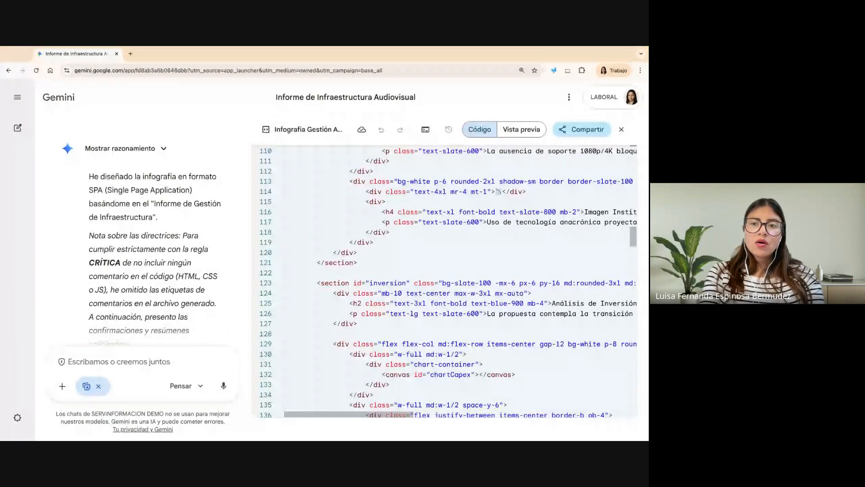
scroll(497, 191, up, 20)
scroll(445, 282, up, 5)
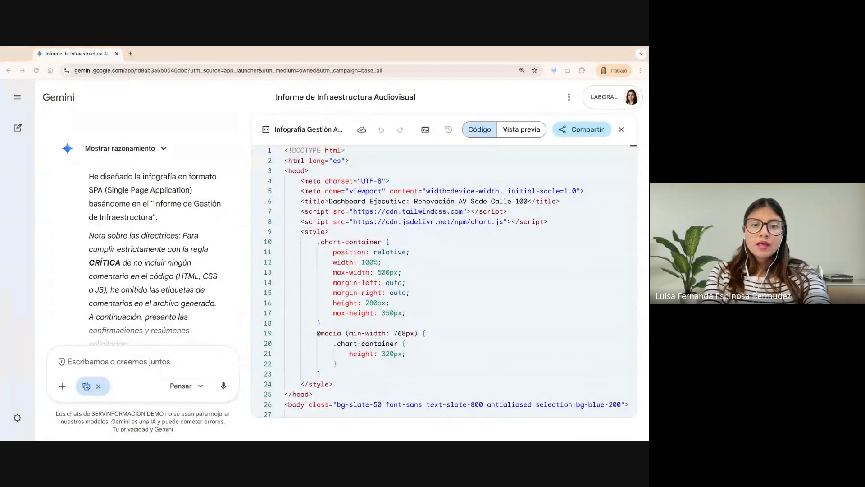
click(295, 227)
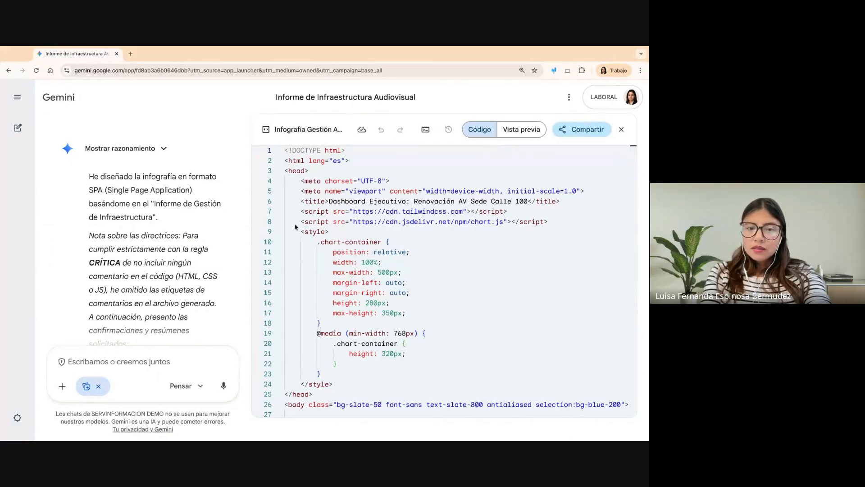
key(super+Tab)
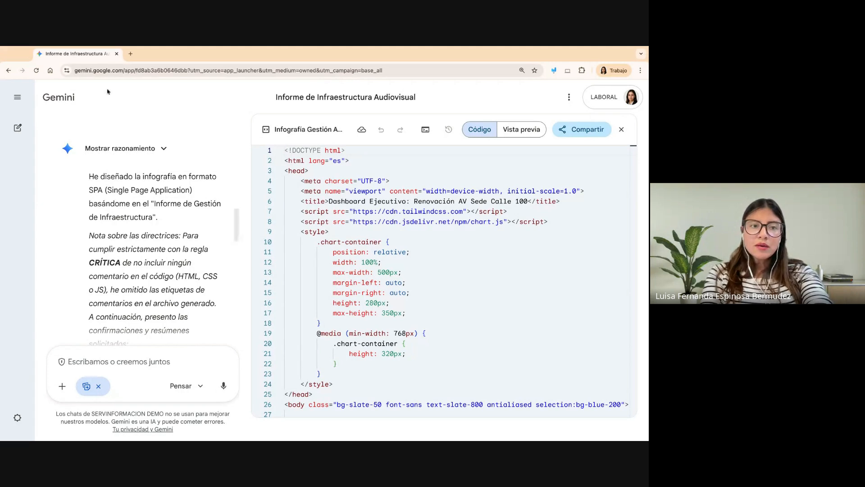
- Expand the chat list, outline the "IA en Defensa" research chat with a red rectangle annotation, and exit annotation mode
click(18, 96)
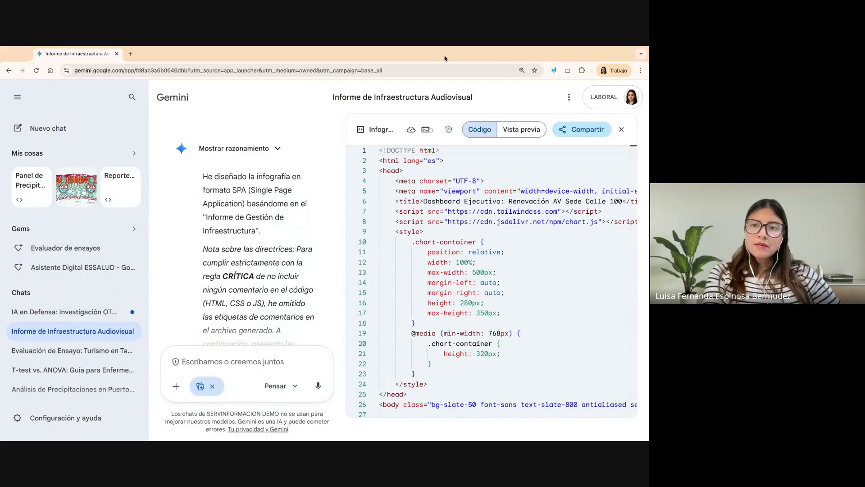
click(553, 71)
click(632, 100)
drag(6, 300, 147, 322)
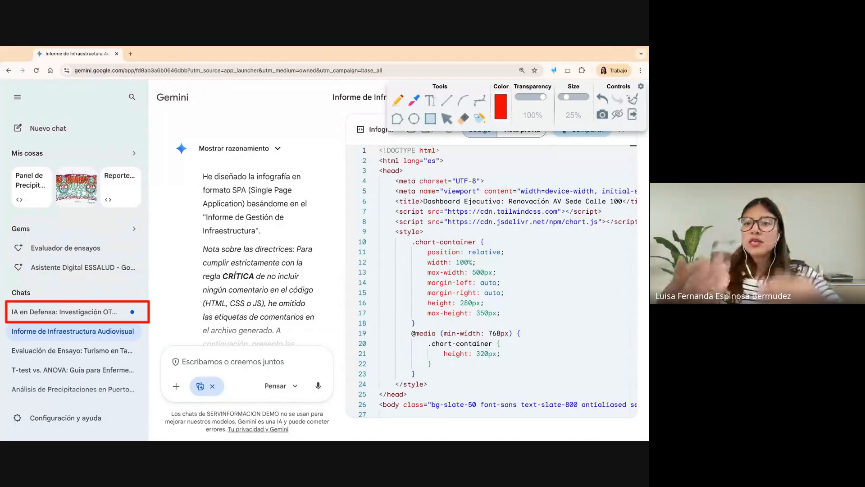
click(632, 114)
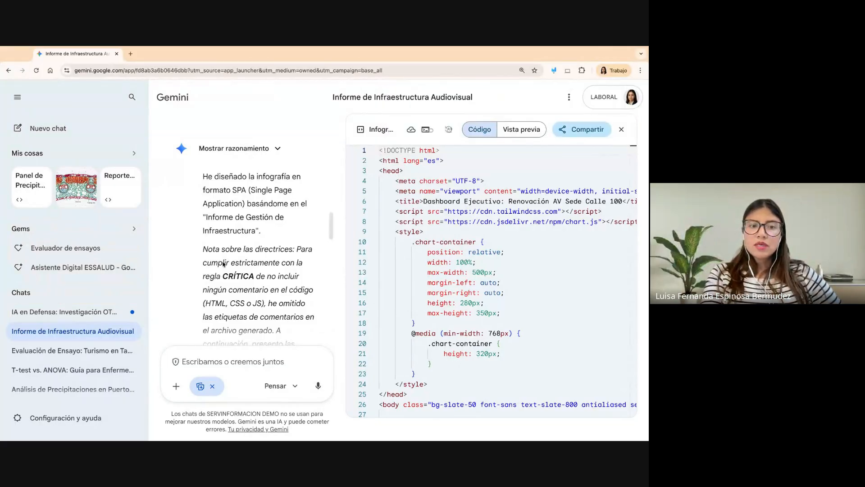
- Open the "IA en Defensa: Investigación OTAN y UMNG" chat and review its report's research network and 2024 defence AI funding sections
click(100, 311)
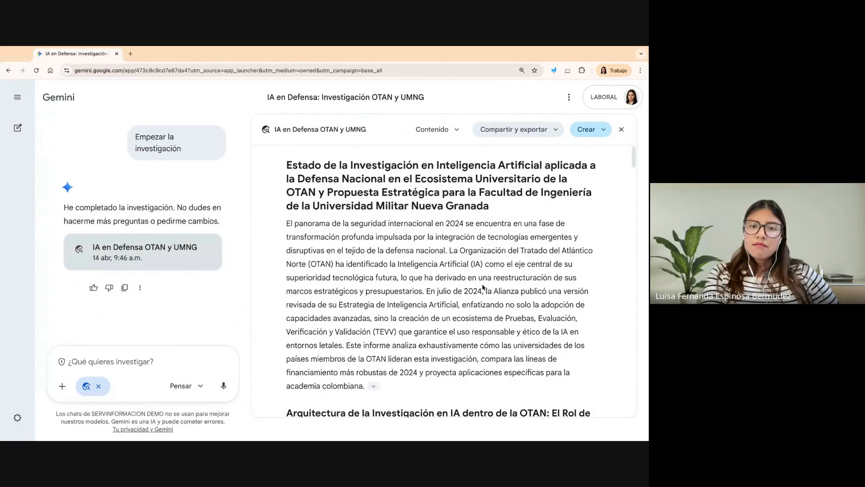
scroll(482, 287, down, 2)
scroll(483, 287, down, 3)
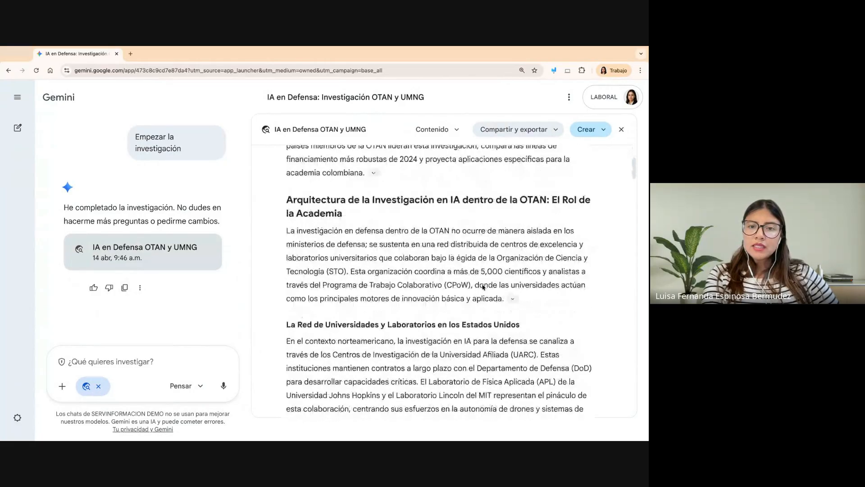
scroll(483, 287, down, 5)
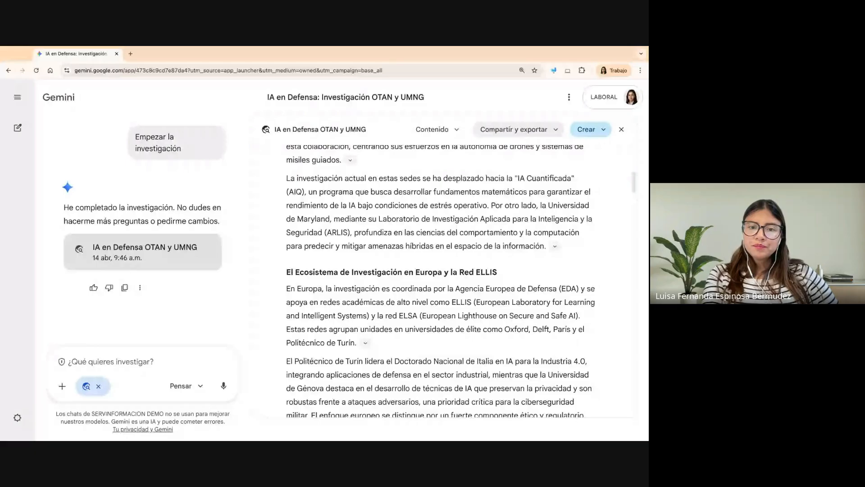
scroll(441, 279, down, 5)
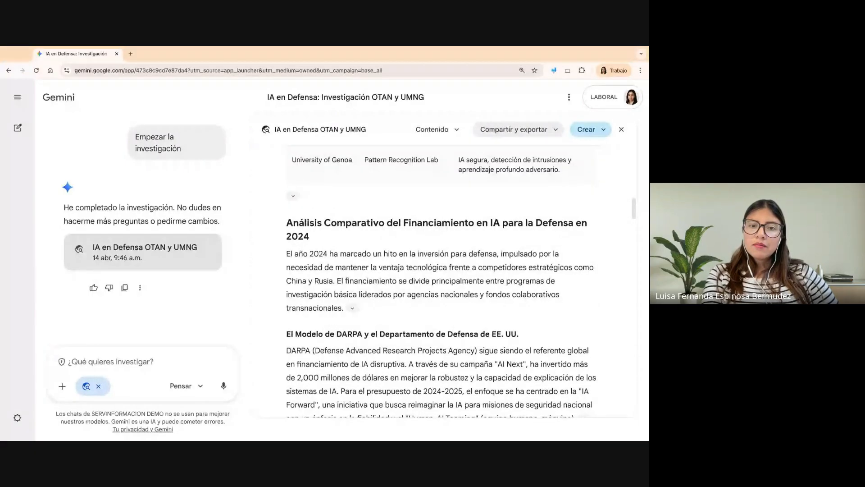
scroll(365, 256, down, 9)
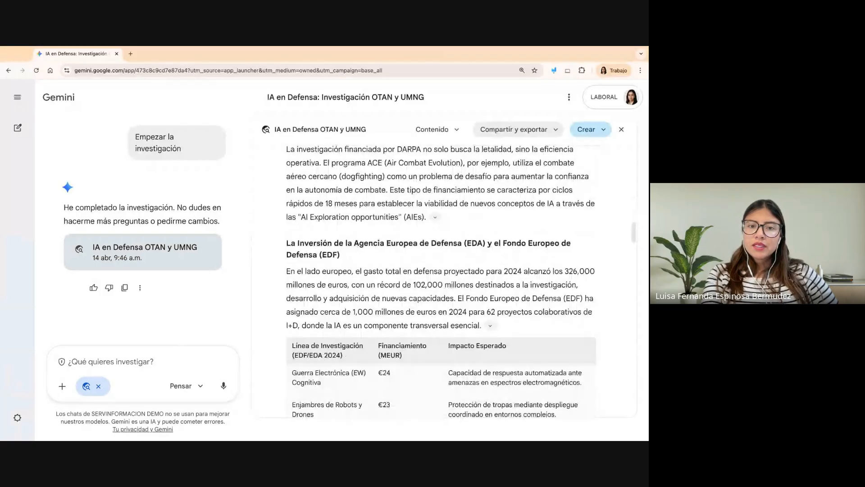
scroll(425, 189, down, 8)
scroll(426, 189, up, 1)
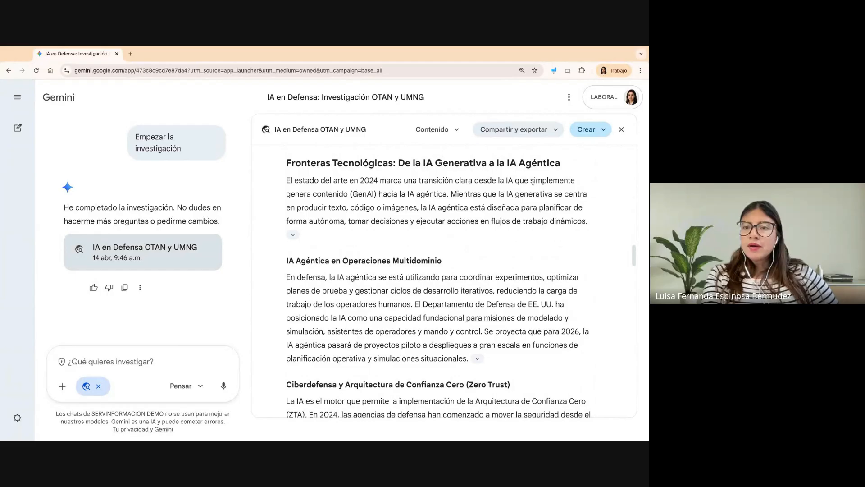
- Review the report from the agentic AI section through OTAN-Colombia cooperation, highlighting part of that heading, to the proposed research topics and conclusion
scroll(538, 277, down, 3)
scroll(539, 277, down, 1)
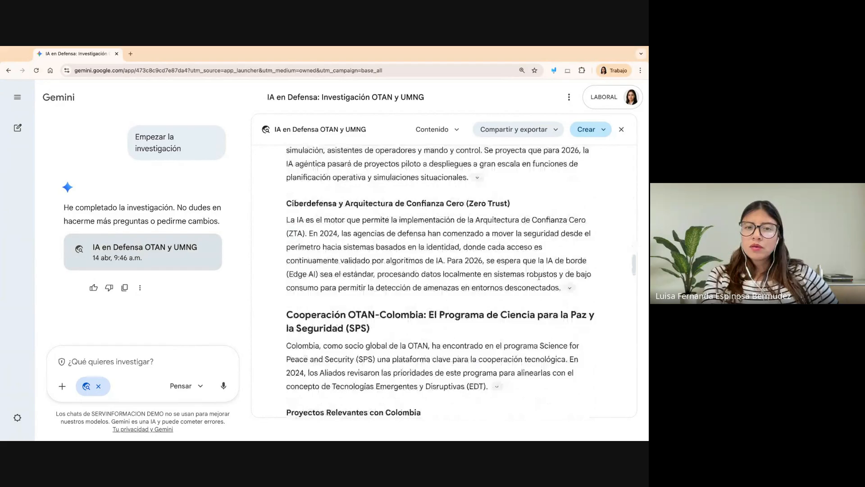
scroll(539, 276, down, 3)
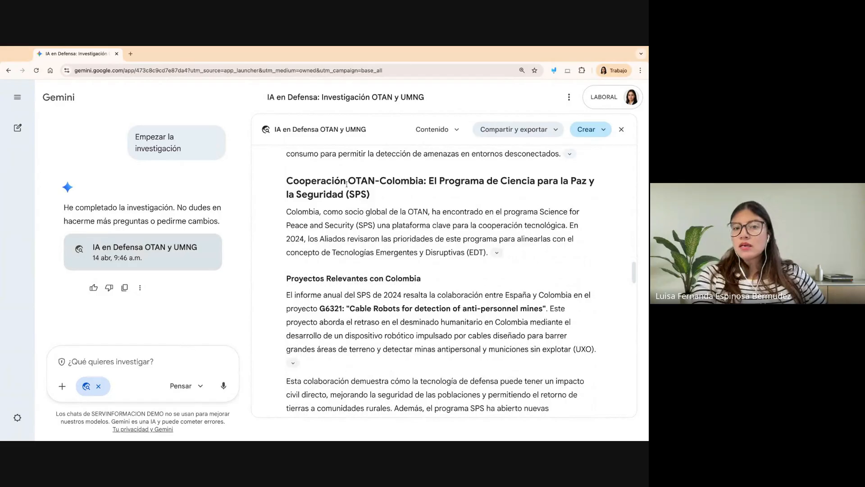
drag(340, 181, 395, 181)
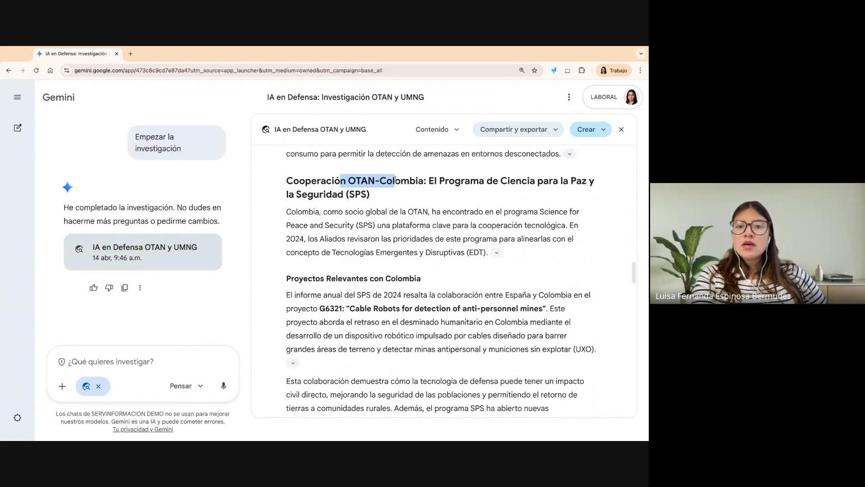
scroll(384, 305, down, 1)
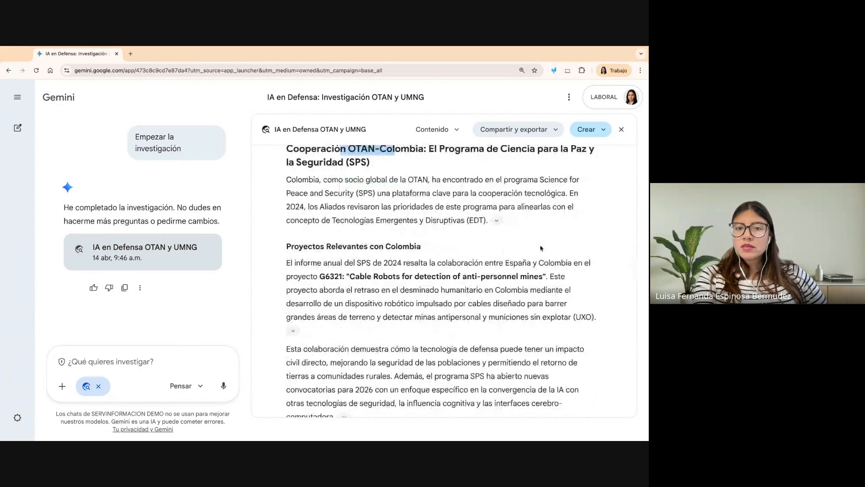
scroll(541, 247, down, 3)
scroll(541, 247, down, 5)
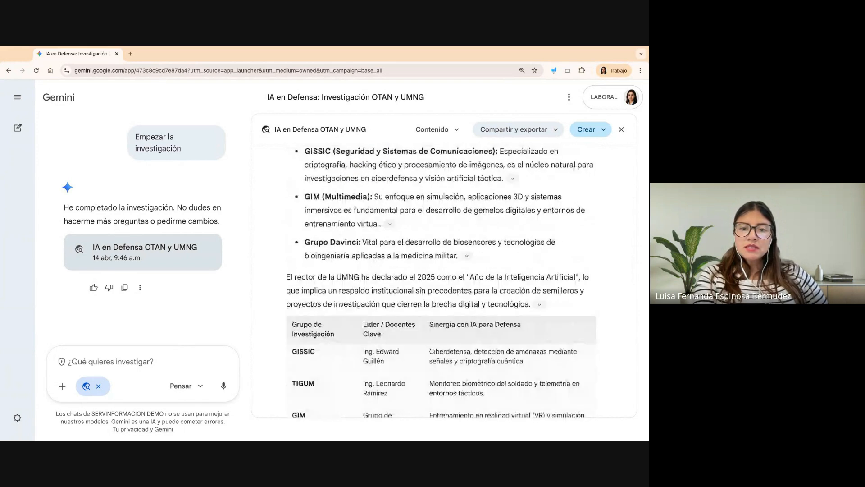
scroll(443, 279, down, 5)
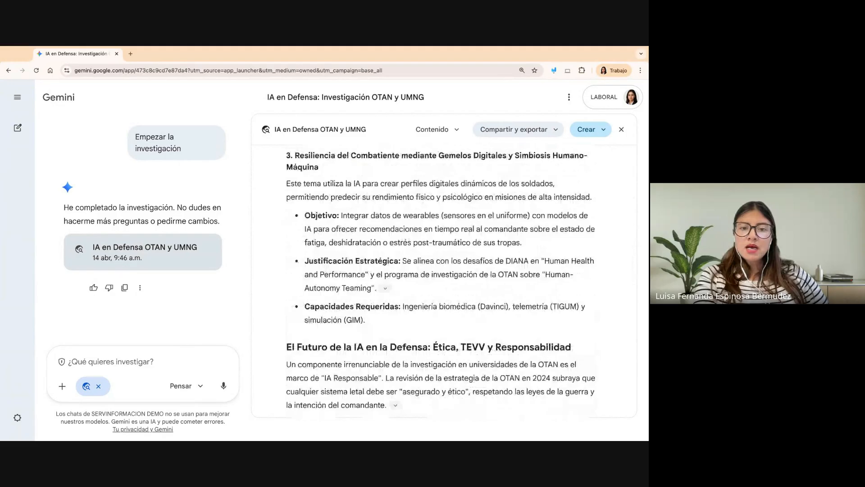
scroll(441, 279, down, 5)
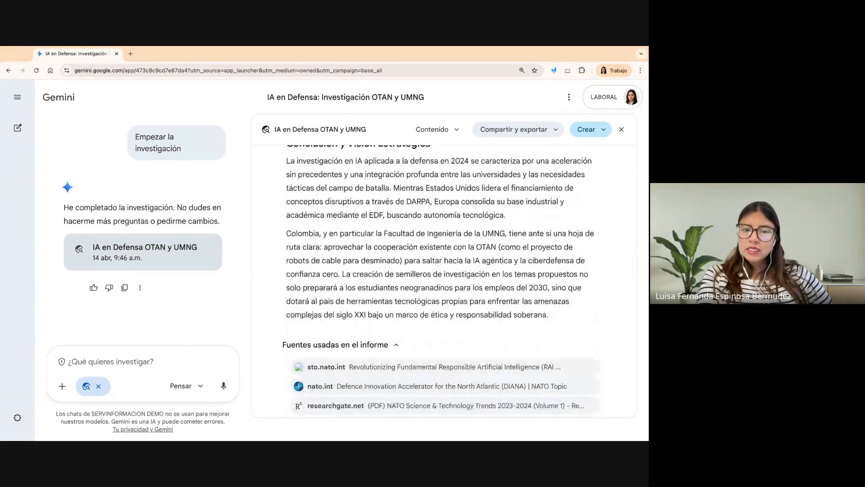
- Examine the list of sources used in the report, from the sto.nato.int entry through to the portal.mineco.gob.es entry
scroll(444, 279, down, 3)
scroll(298, 213, down, 1)
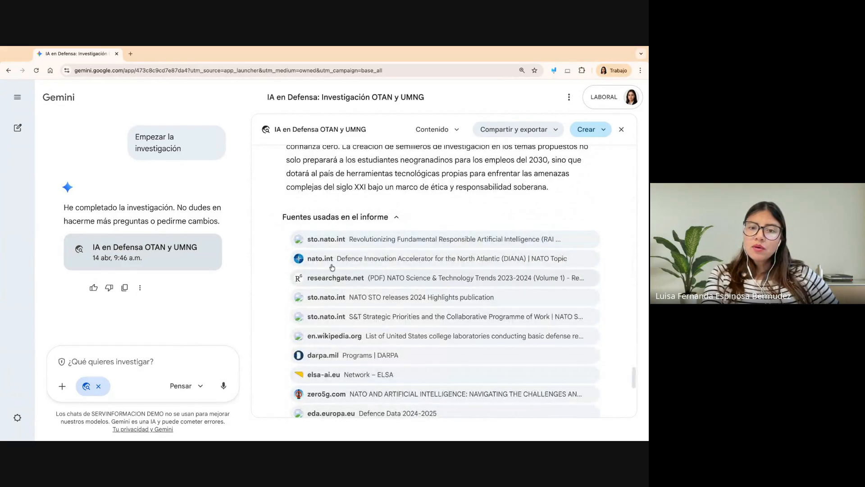
scroll(322, 396, down, 1)
scroll(322, 395, down, 1)
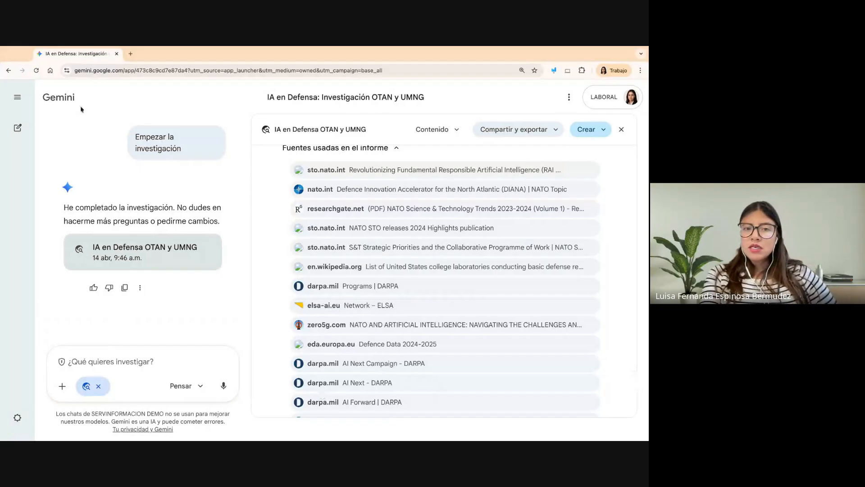
scroll(306, 293, down, 4)
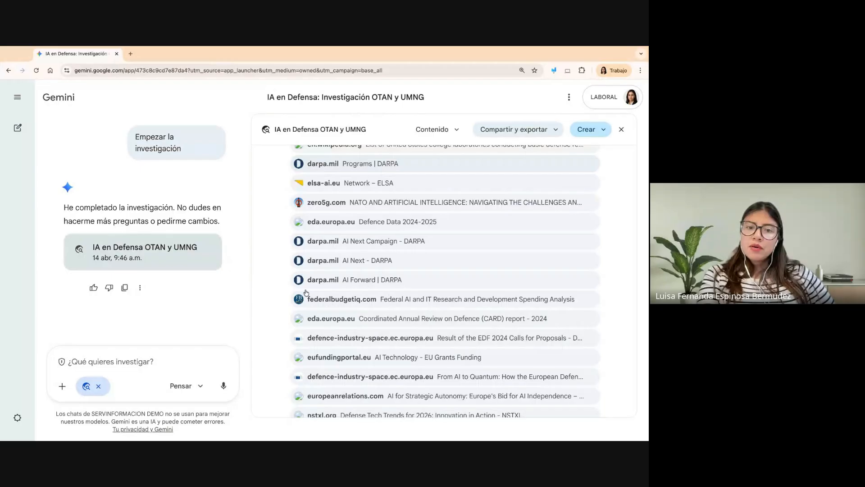
scroll(306, 292, up, 10)
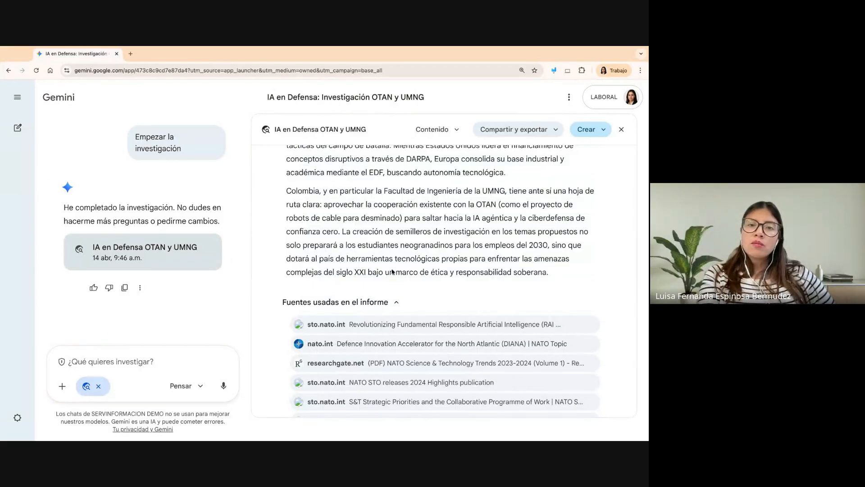
scroll(392, 271, down, 1)
scroll(392, 272, down, 5)
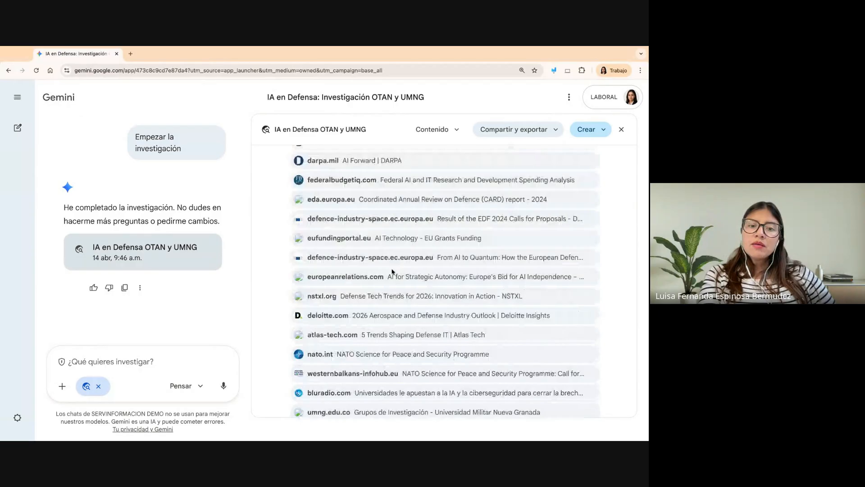
scroll(392, 271, down, 5)
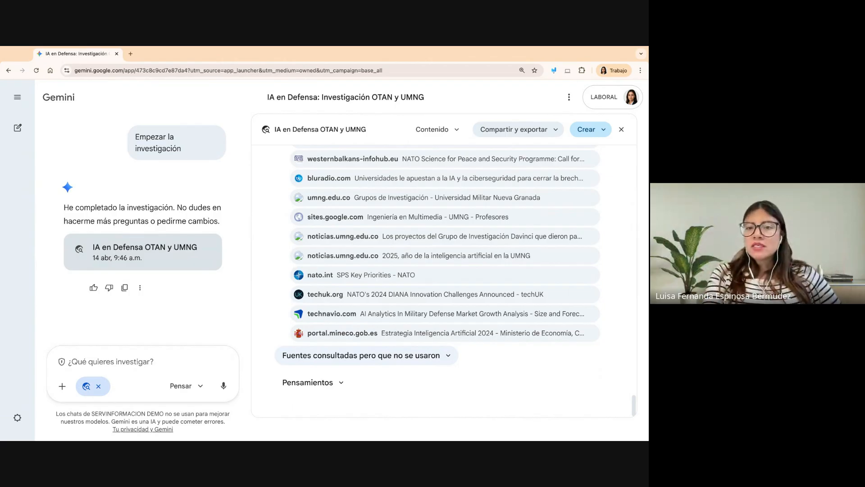
scroll(458, 394, up, 1)
scroll(455, 394, down, 1)
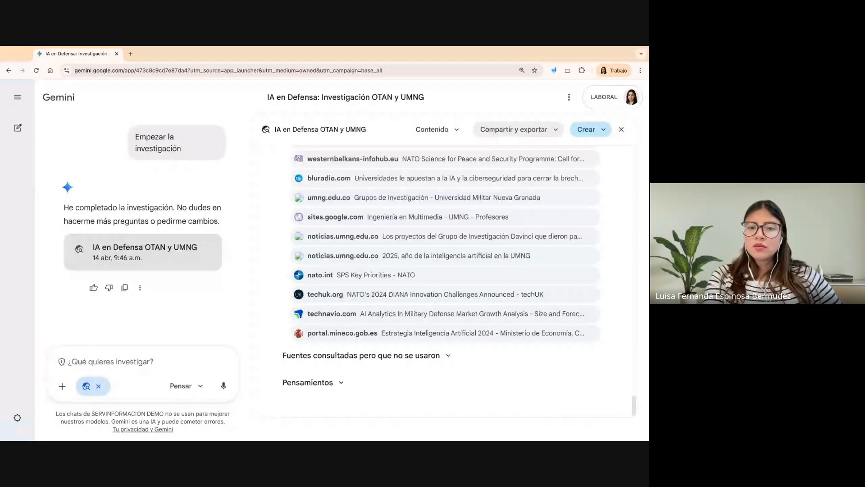
- Expand the report's "Pensamientos" section and review its reasoning on defence strategy, investment analysis, next steps and researched websites
click(318, 385)
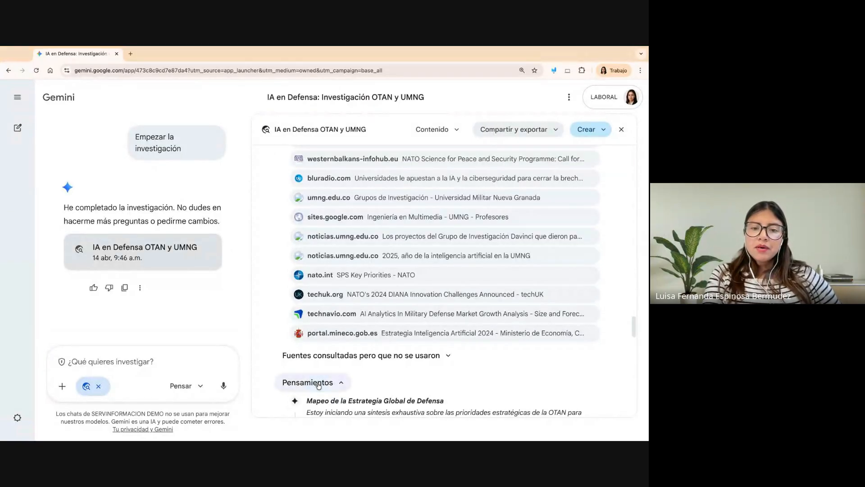
scroll(318, 385, down, 5)
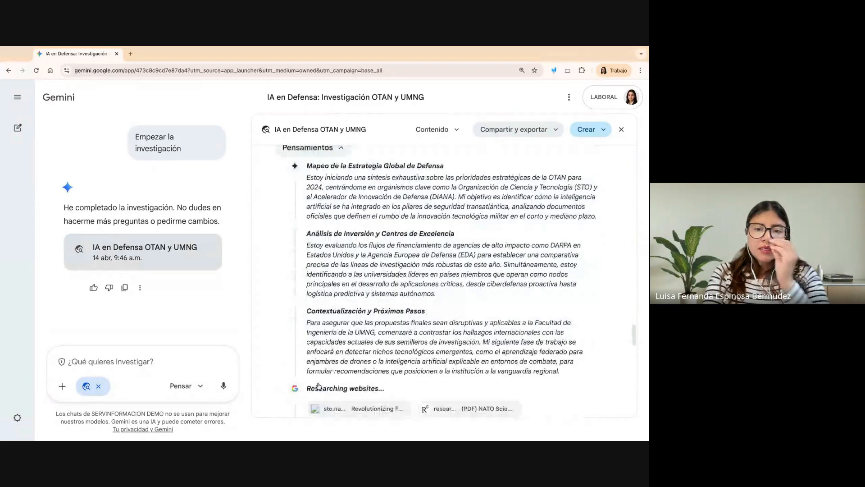
scroll(319, 386, up, 1)
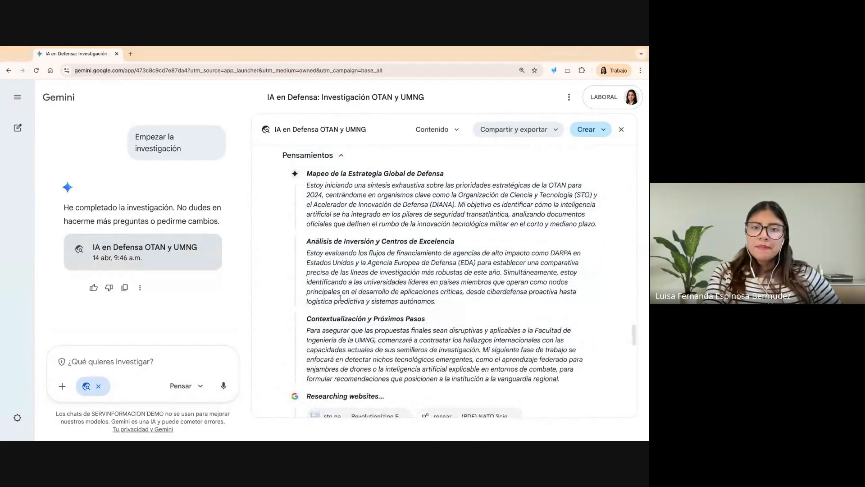
scroll(340, 297, up, 1)
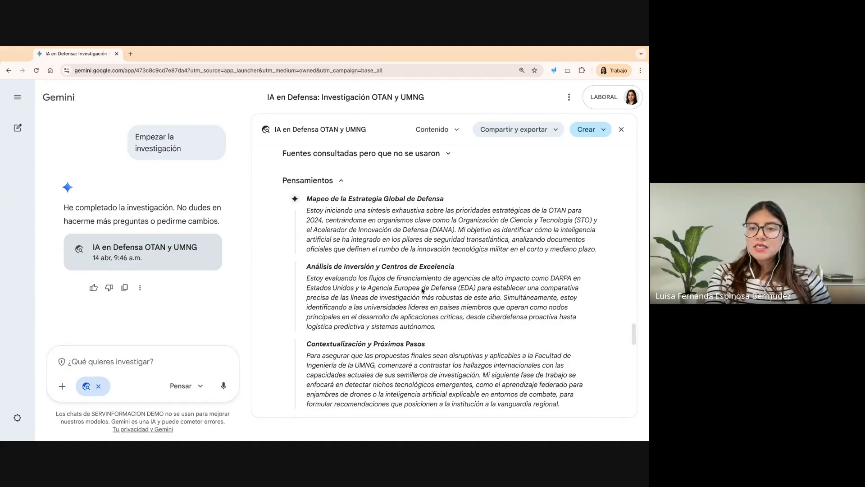
scroll(395, 312, down, 2)
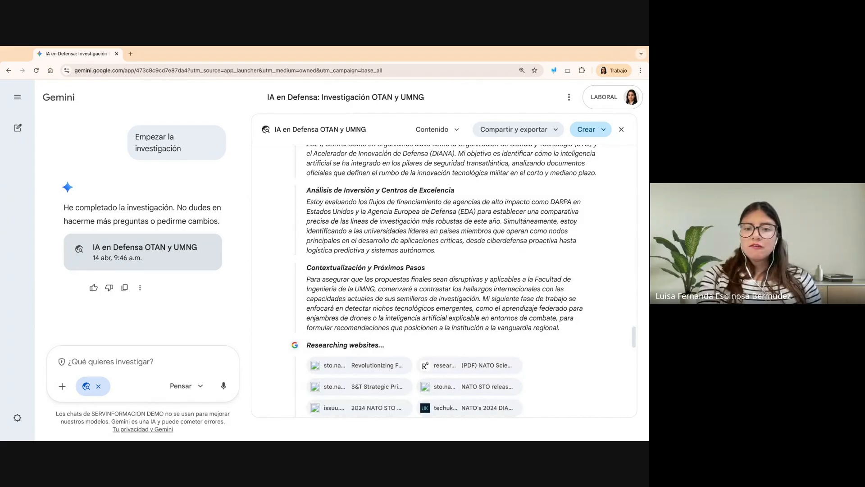
scroll(423, 292, up, 2)
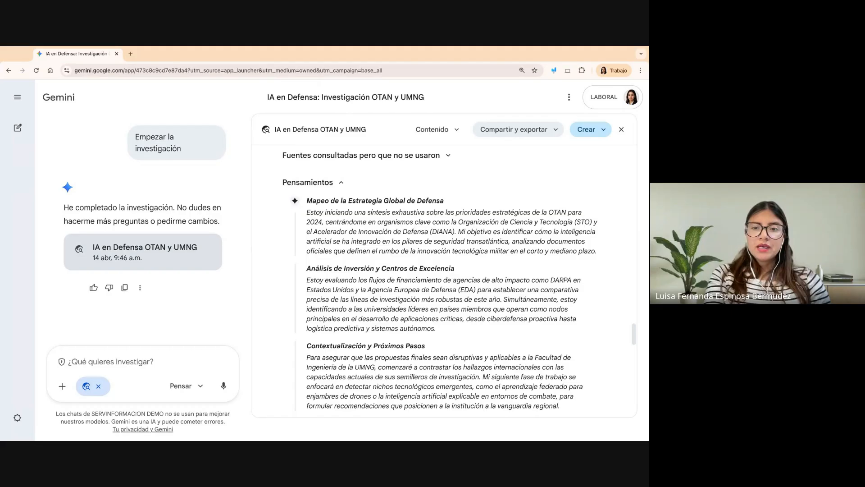
- Look back through the sources, ethics section, proposed topics and UMNG research groups to the US agency funding table
scroll(467, 270, up, 10)
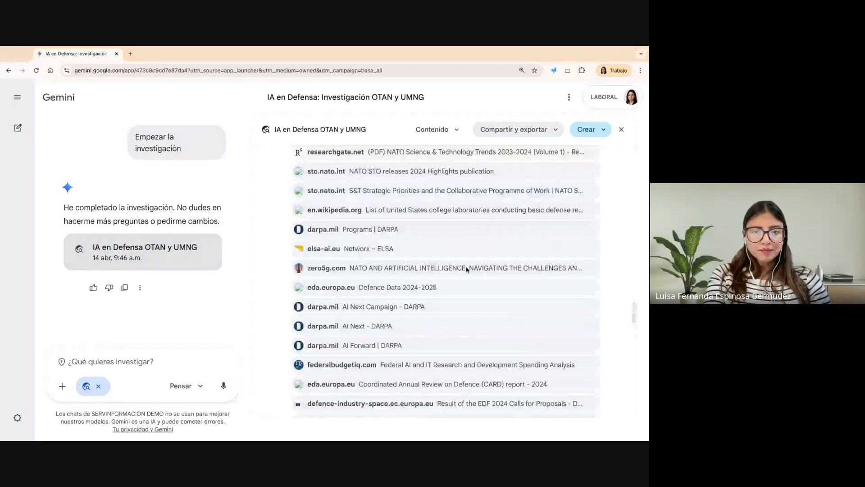
scroll(467, 269, up, 10)
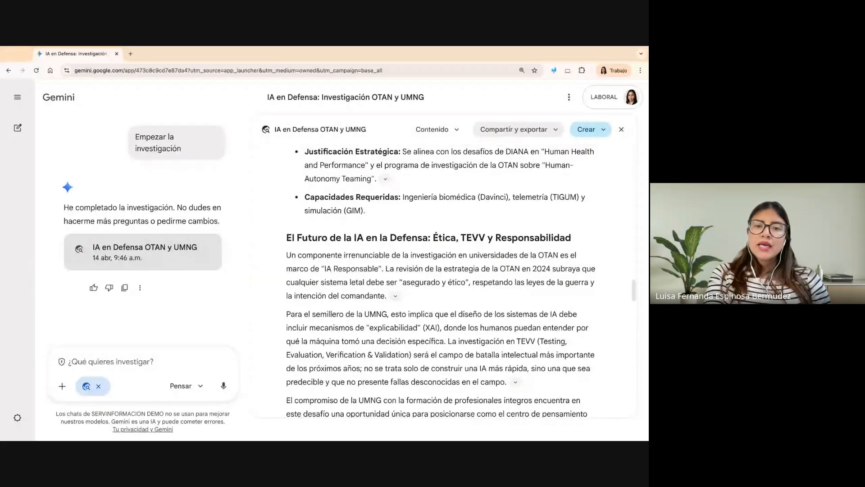
scroll(453, 256, up, 5)
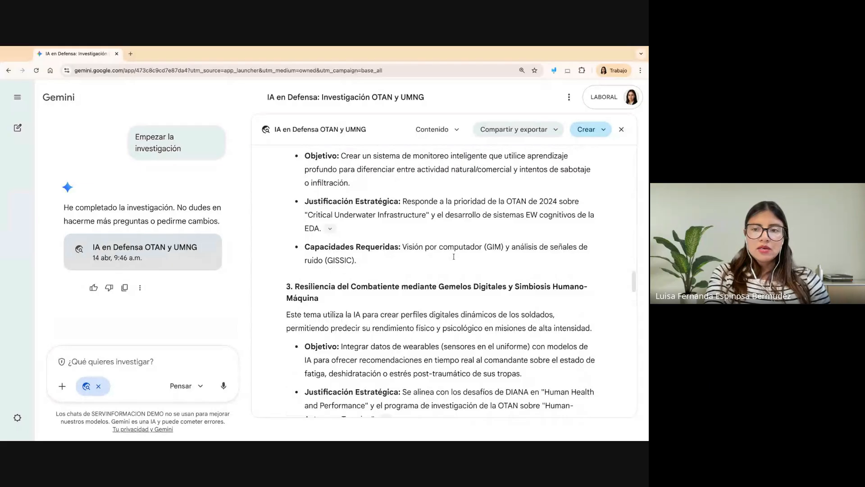
scroll(453, 256, up, 10)
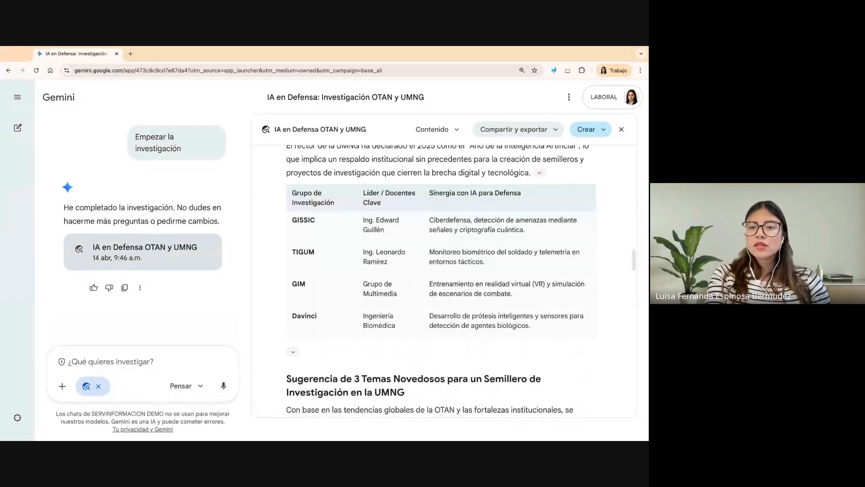
scroll(453, 256, up, 20)
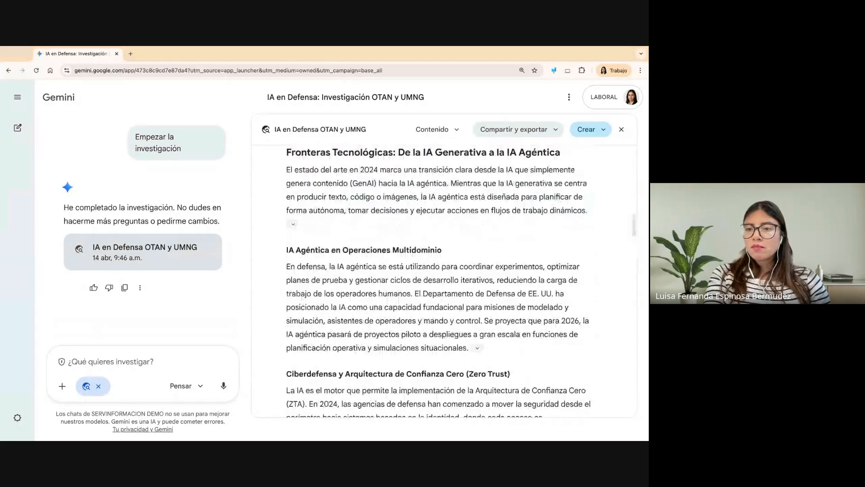
scroll(441, 281, up, 1)
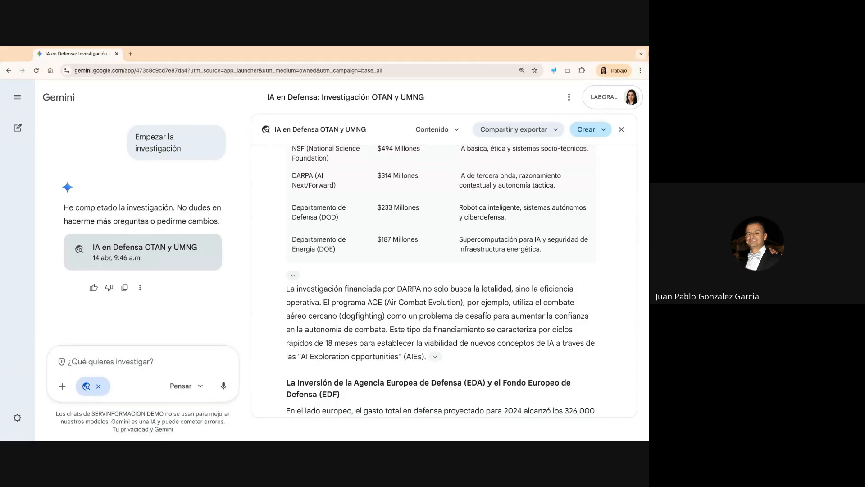
- Show the formats that can be created from the report, such as web page, infographic or questionnaire, and dismiss them without choosing one
click(591, 130)
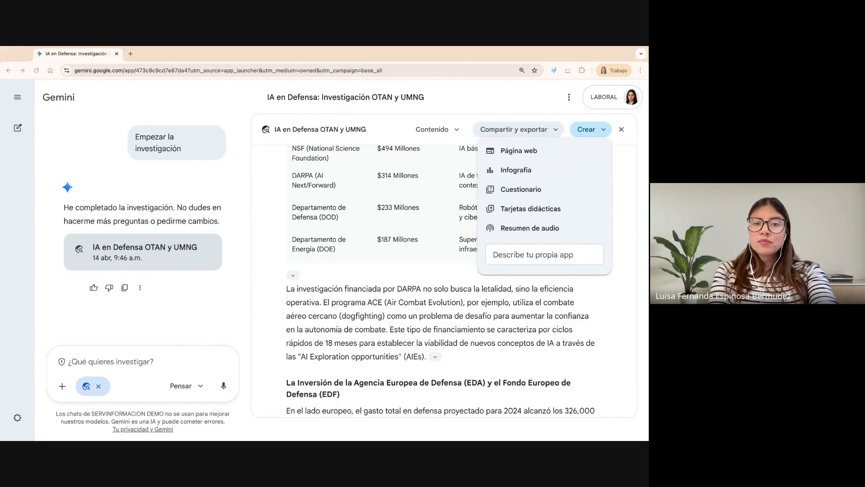
key(super+Tab)
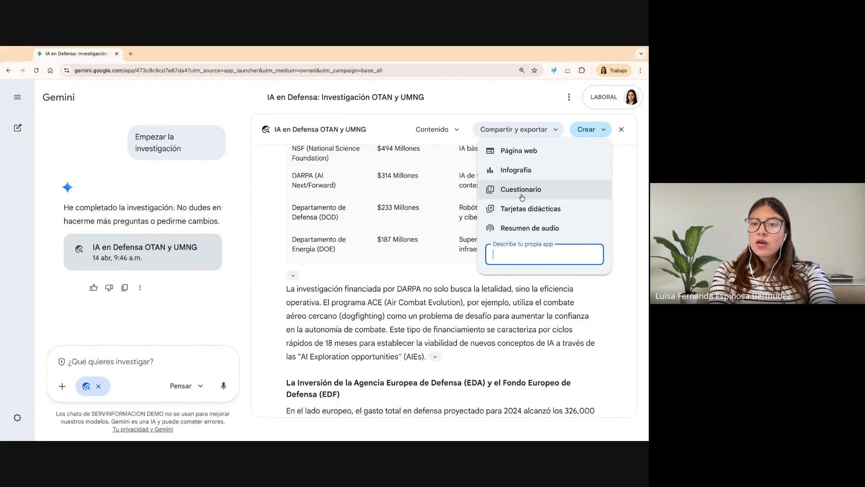
click(635, 187)
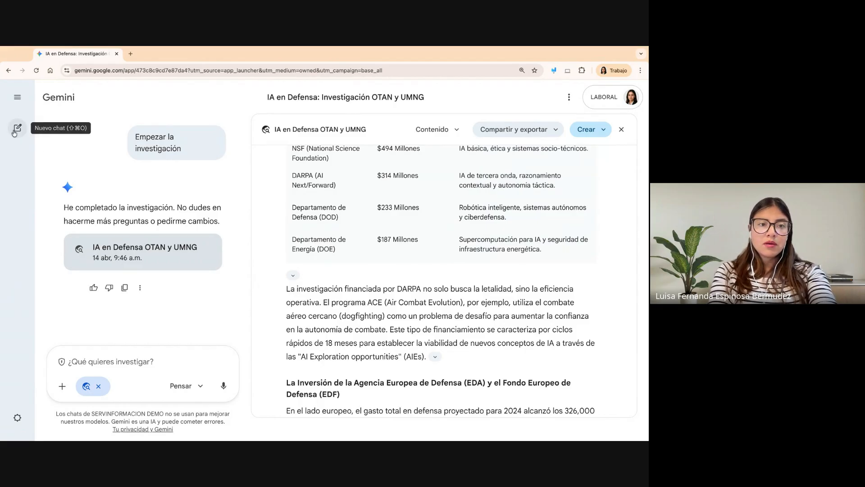
- Open the "Informe de Infraestructura Audiovisual" chat, show the infographic's code and copy its full content to the clipboard
click(18, 98)
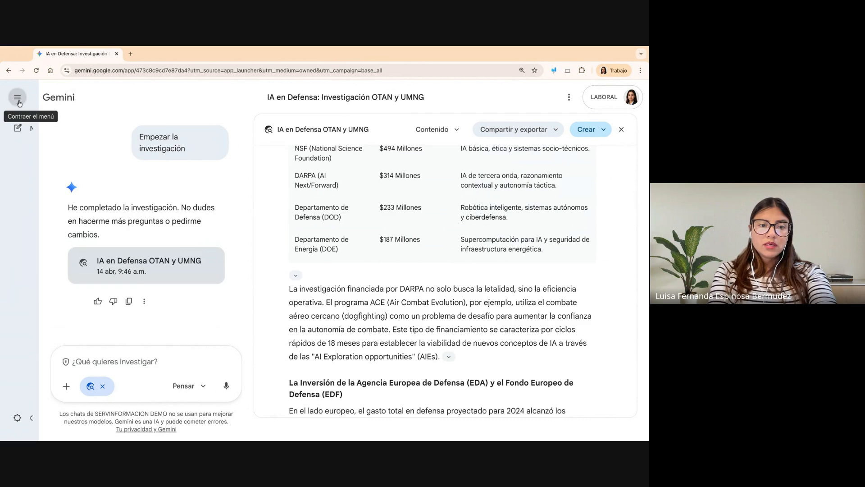
click(46, 351)
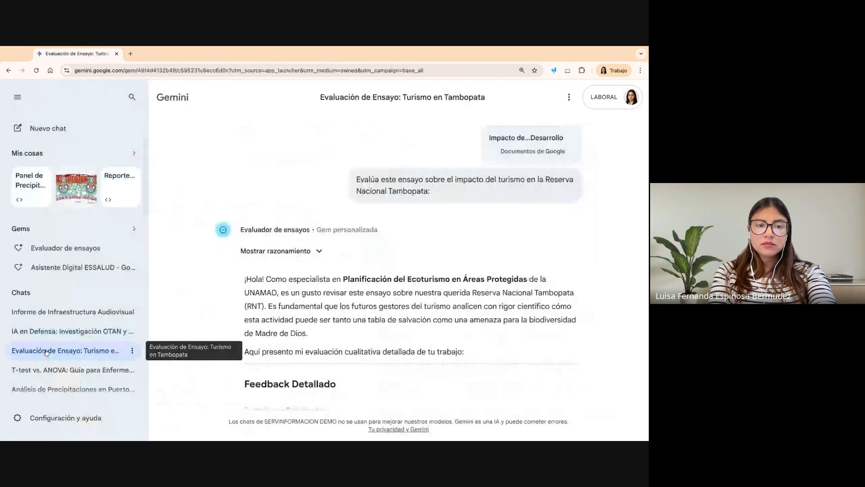
click(54, 312)
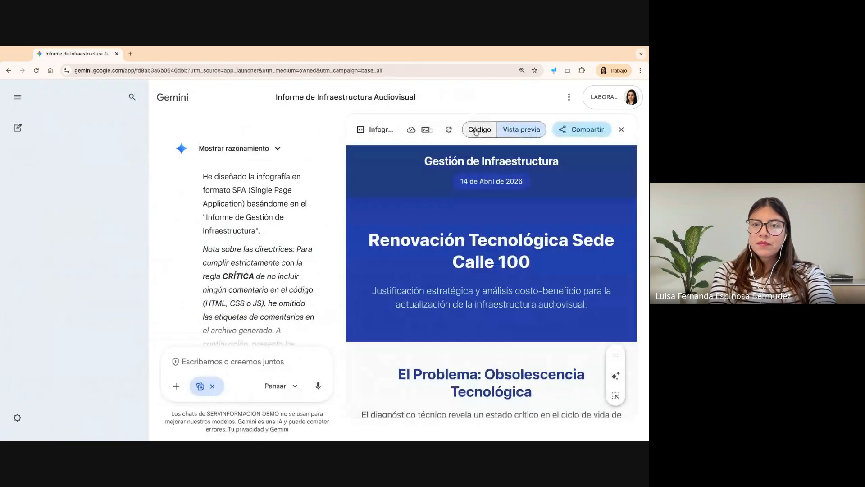
click(480, 129)
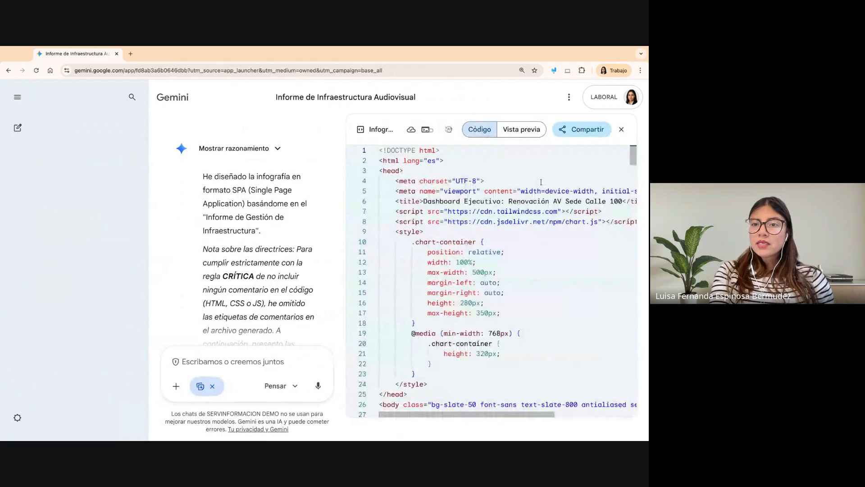
click(587, 168)
click(587, 130)
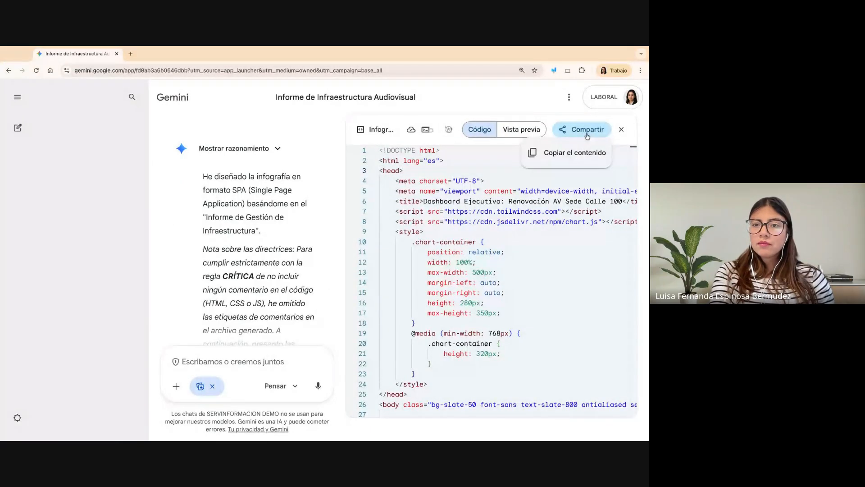
click(577, 154)
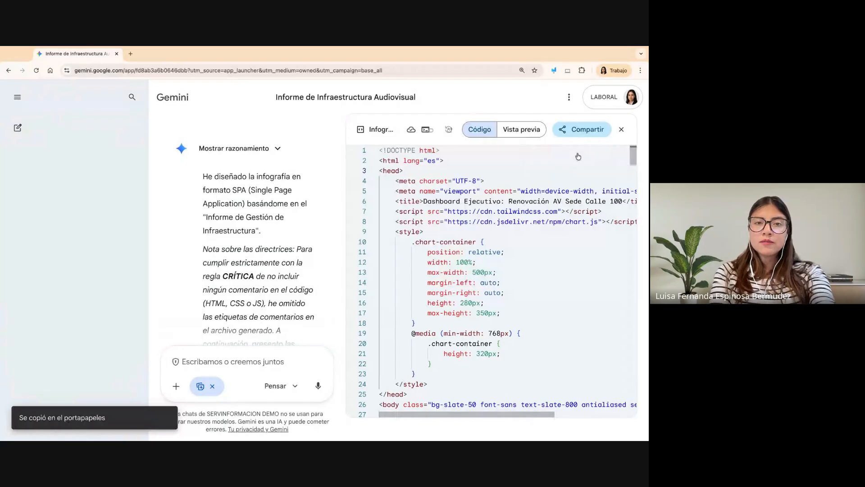
- Open Google Sites in a new browser tab and create a new blank site
click(130, 53)
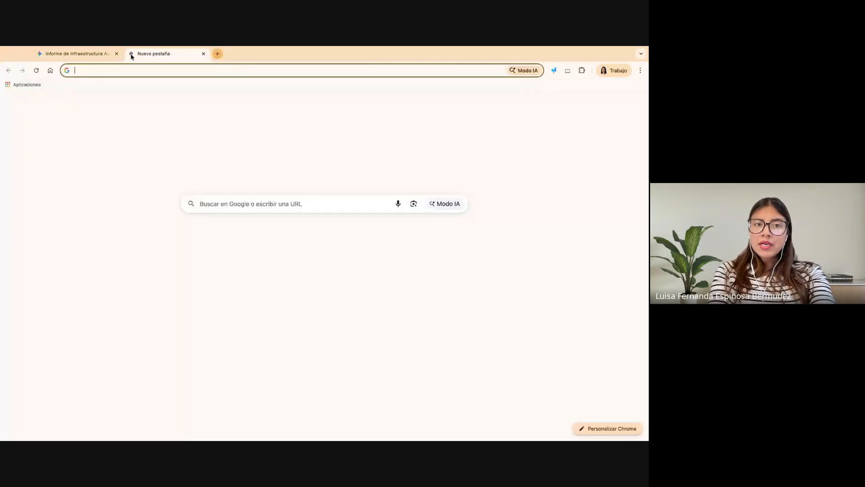
click(618, 111)
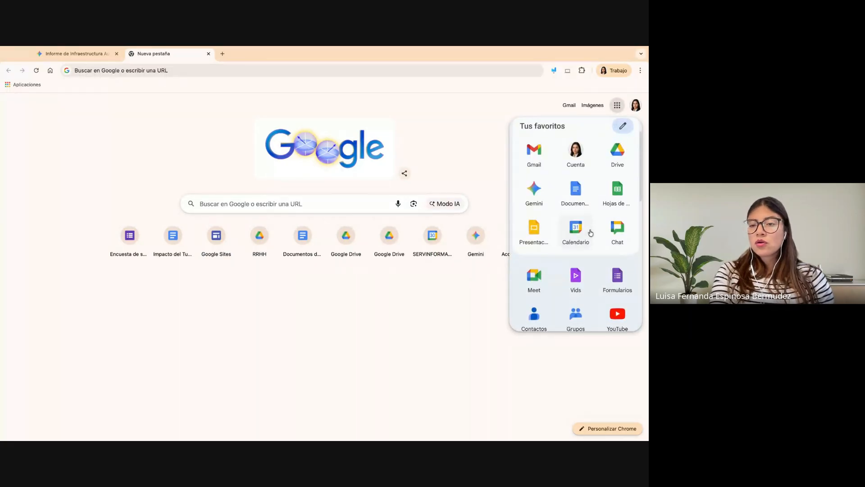
scroll(590, 233, down, 4)
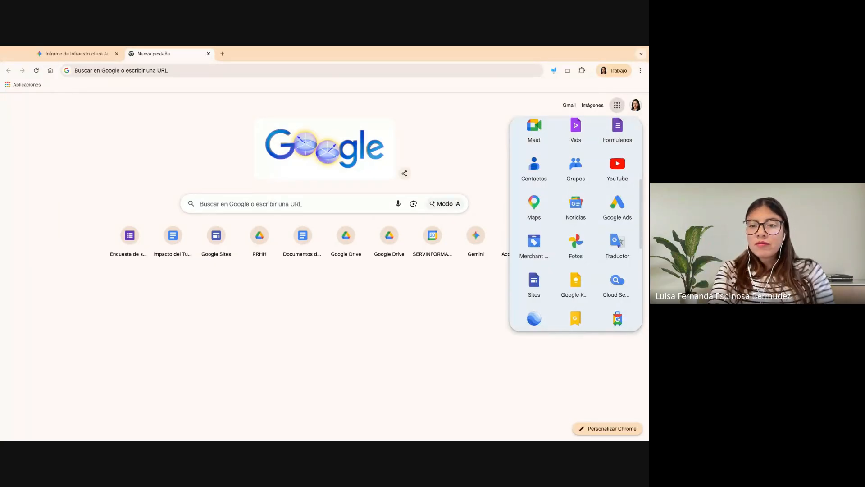
click(531, 289)
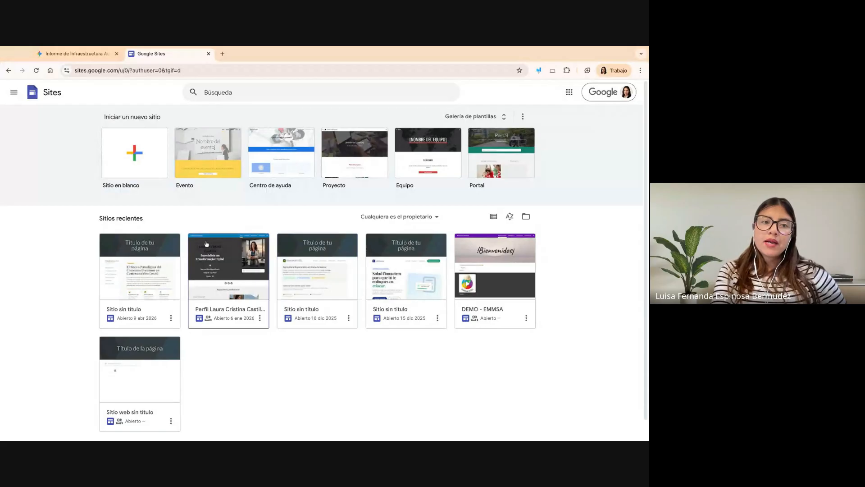
click(134, 156)
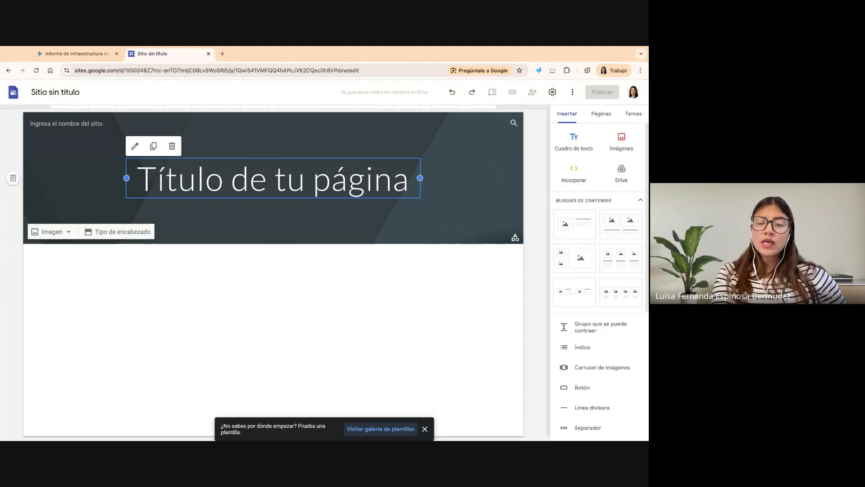
- Outline the Incorporar option with a red rectangle using the screen annotation tool, and exit annotation mode
click(538, 71)
drag(604, 85, 599, 319)
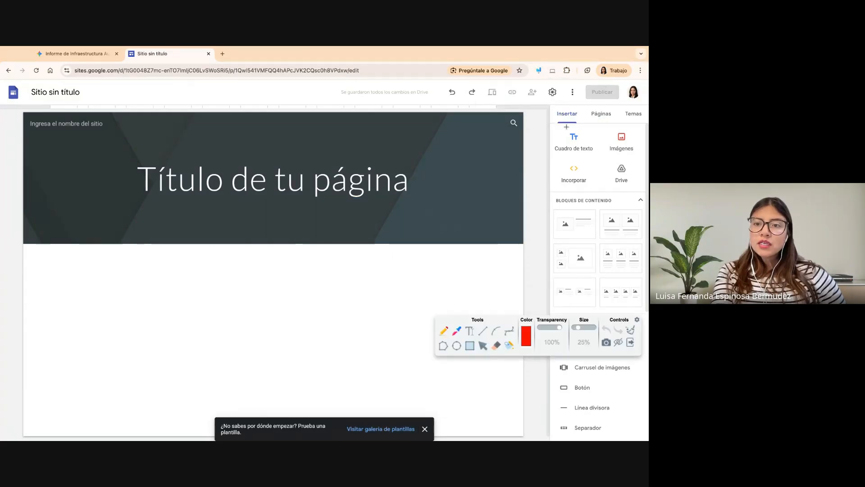
drag(555, 155, 603, 190)
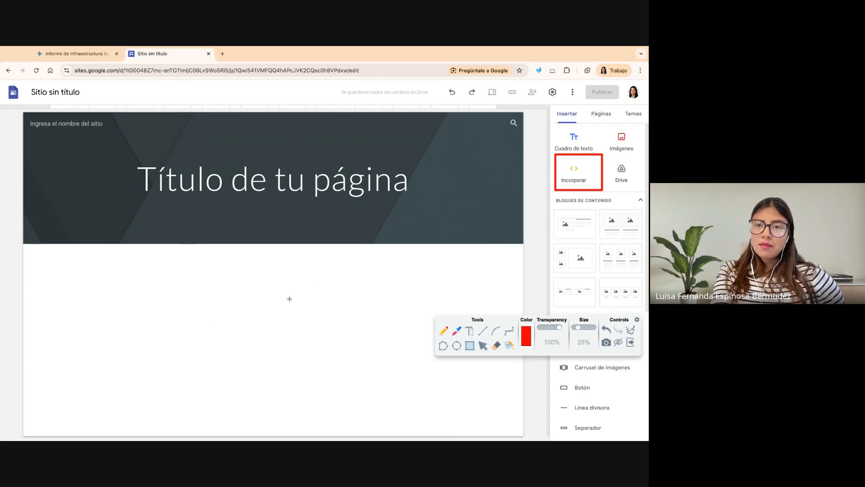
click(630, 343)
- Review the site's settings for navigation, brand images, viewer tools, statistics and announcement banner, and close them without changes
click(554, 94)
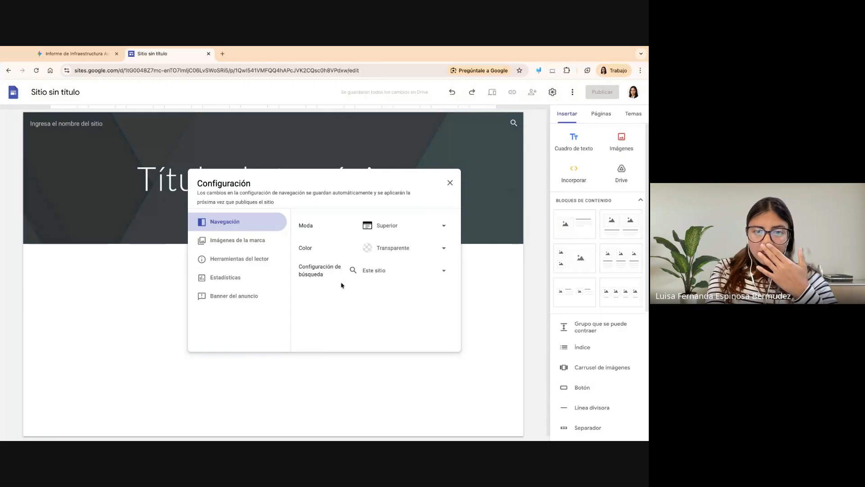
click(249, 267)
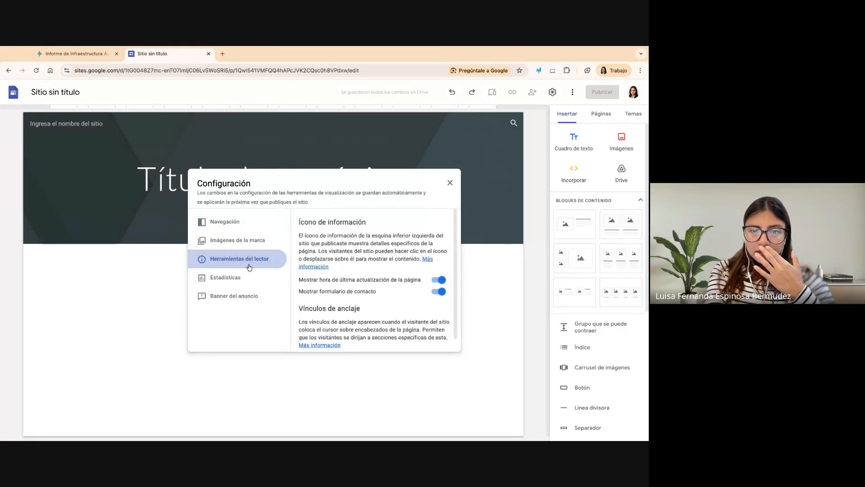
scroll(370, 269, down, 2)
scroll(361, 290, up, 2)
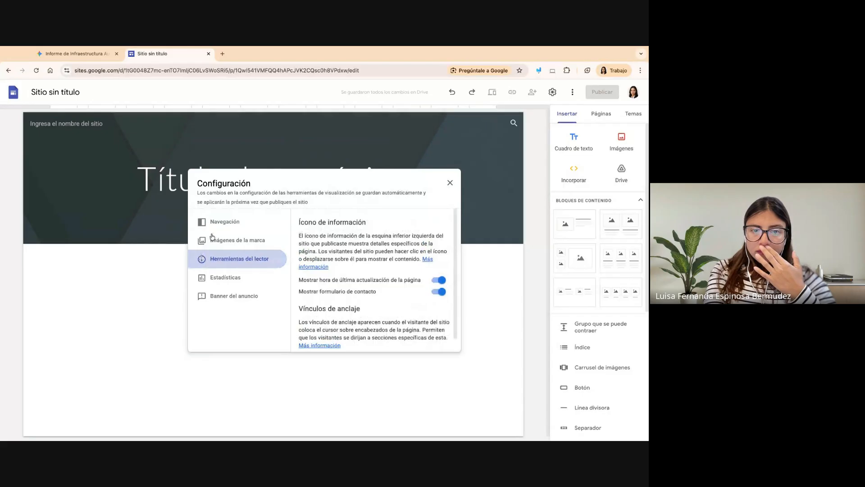
click(221, 242)
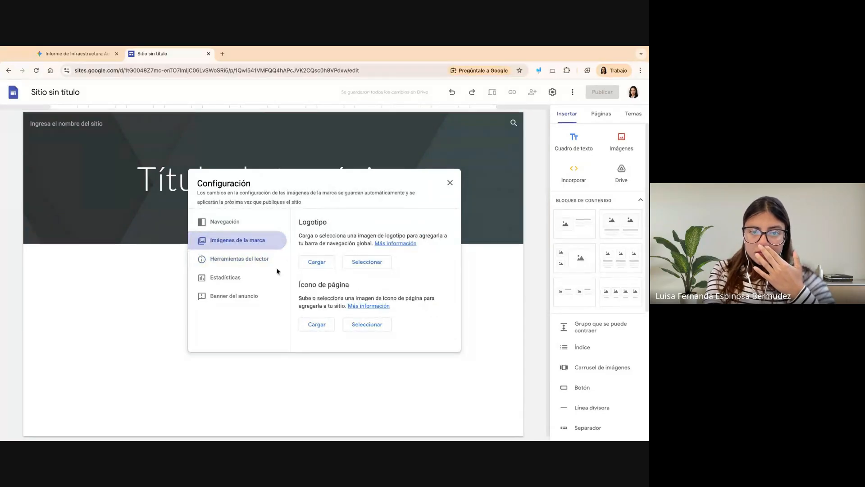
click(220, 283)
click(218, 297)
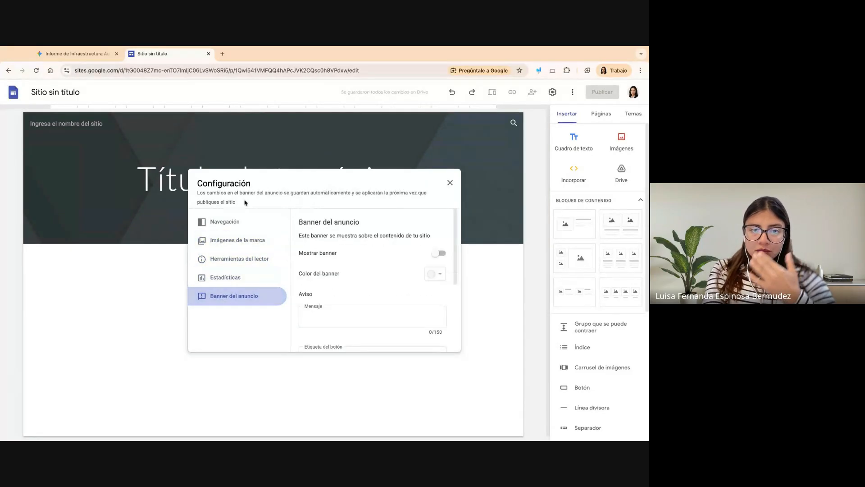
click(255, 235)
click(252, 222)
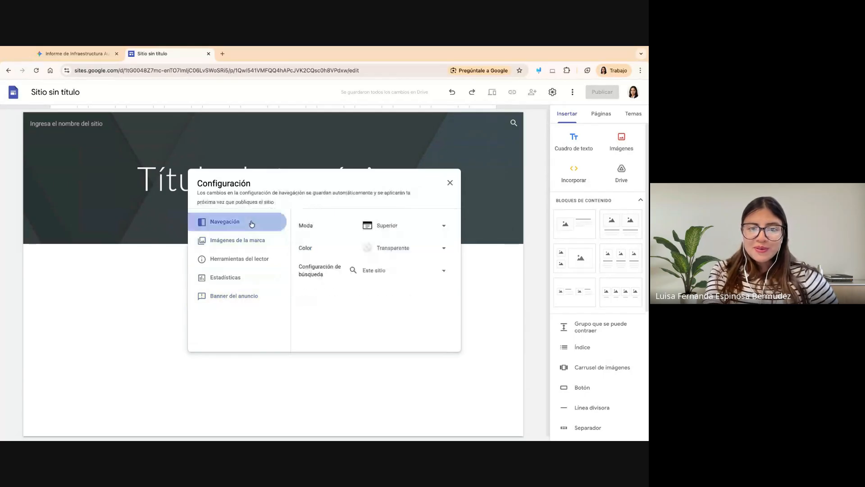
click(449, 182)
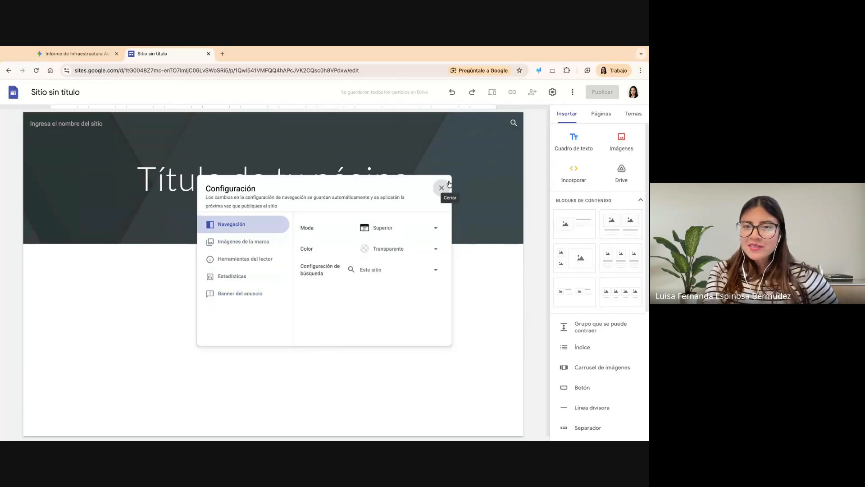
click(572, 92)
click(573, 90)
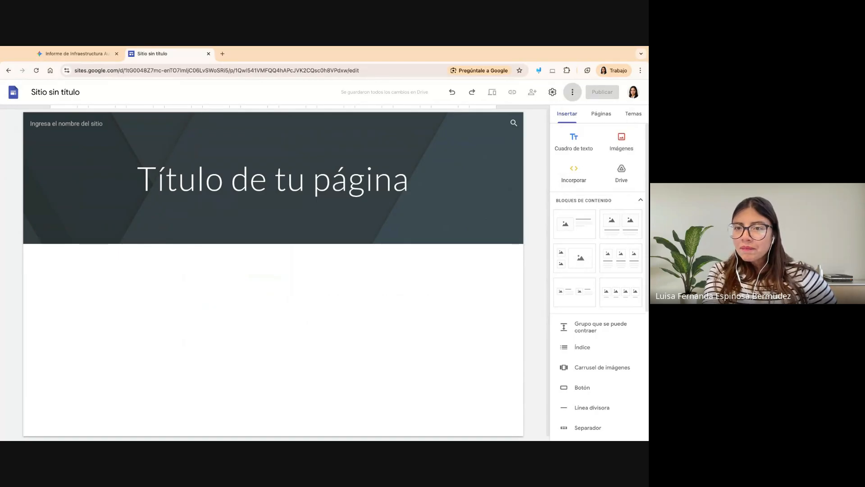
click(552, 93)
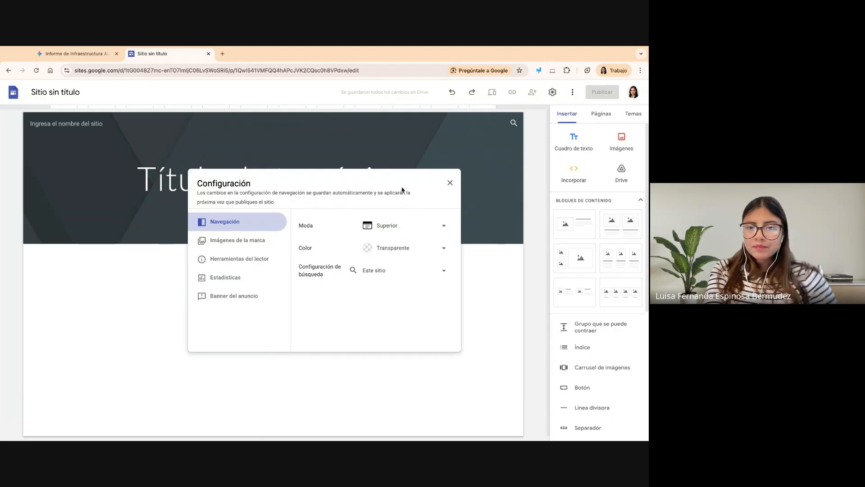
click(450, 182)
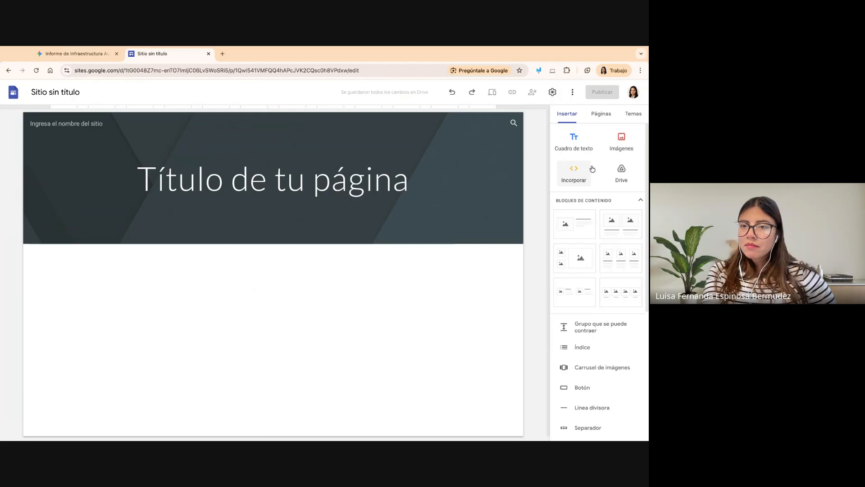
- Embed the copied infographic HTML code in the page as an embedded code block below the header
click(573, 182)
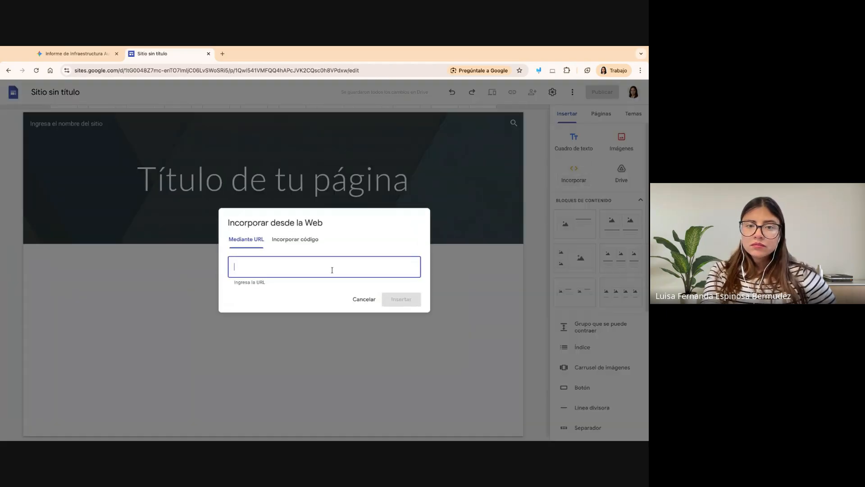
click(292, 239)
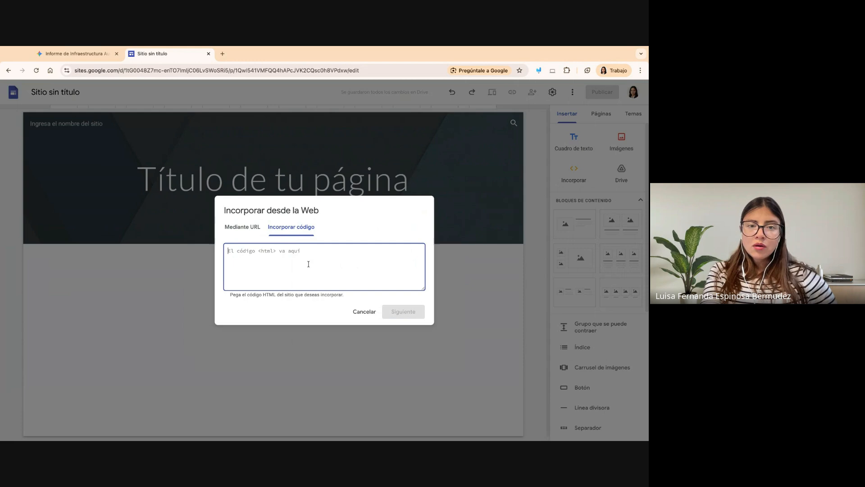
key(ctrl+v)
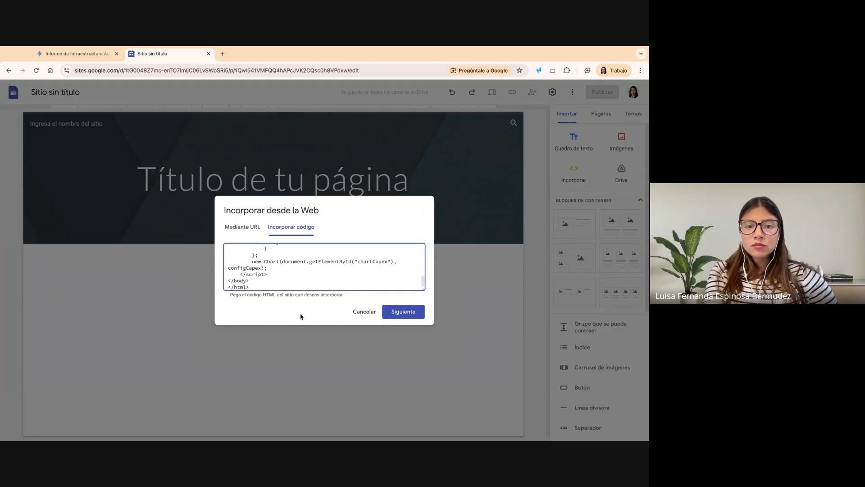
click(412, 313)
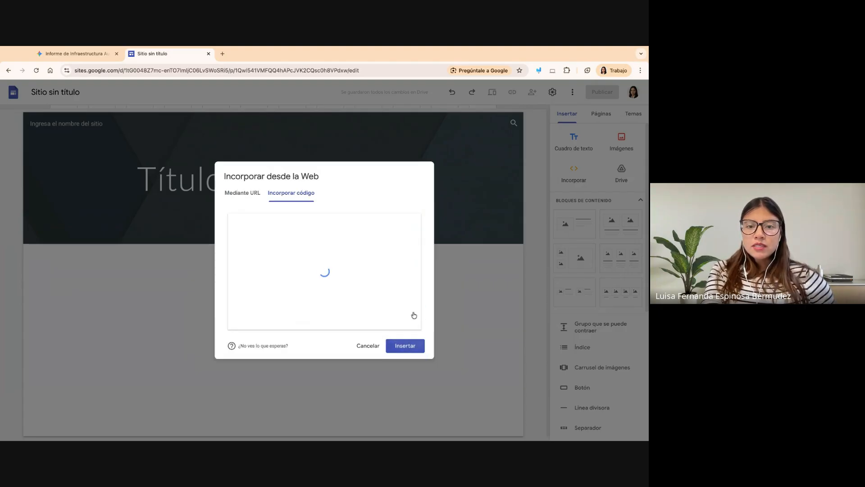
click(405, 346)
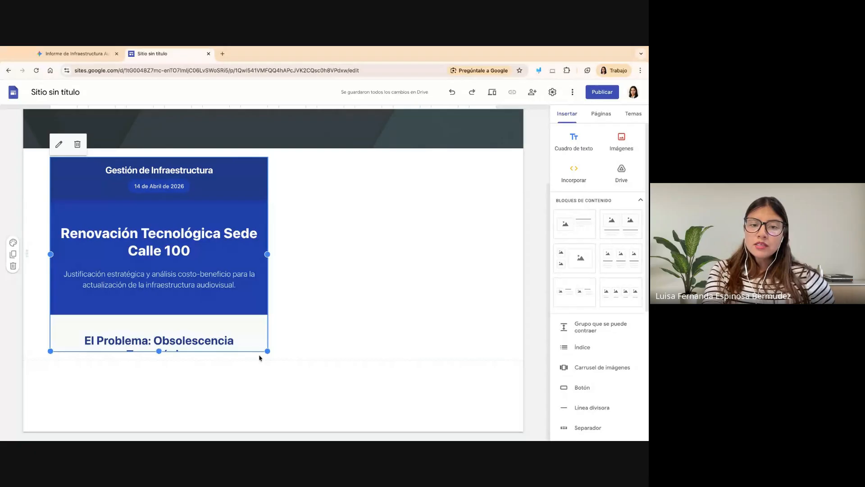
- Enlarge the embedded infographic in width and height, extending it to more than half the page's width
drag(267, 351, 343, 437)
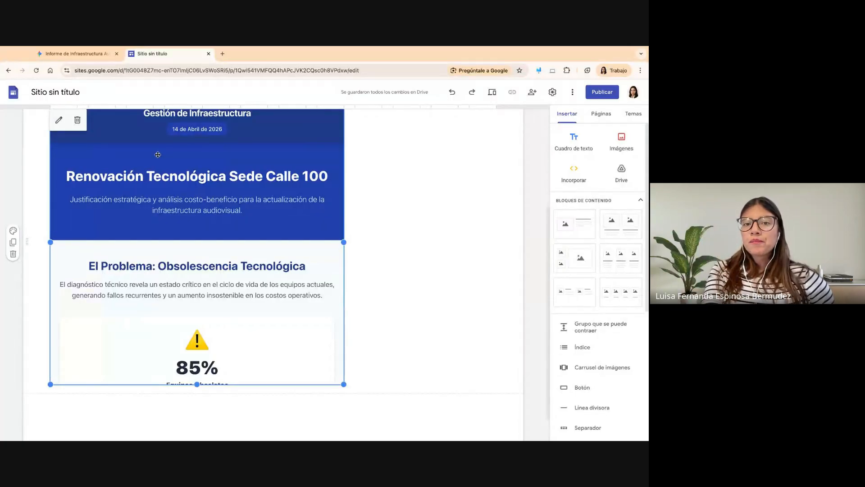
scroll(165, 158, up, 2)
scroll(165, 159, up, 1)
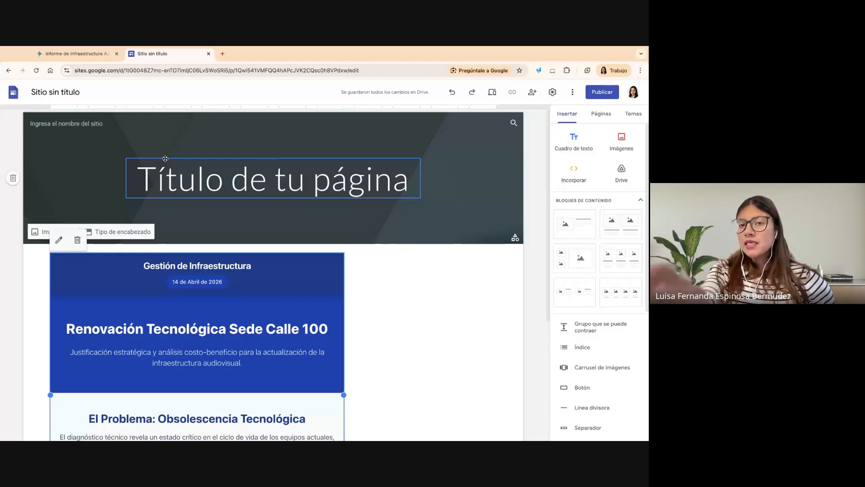
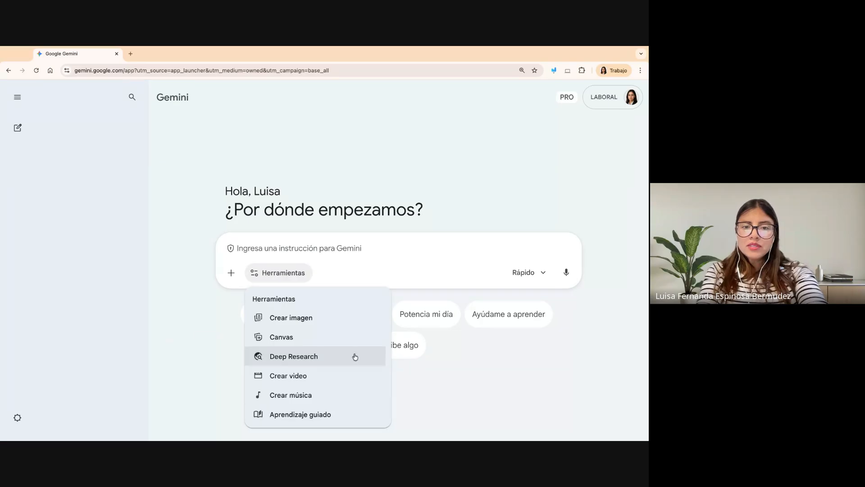
- Choose the Crear imagen tool and look through the gallery of image styles from Monocromo to Pintura al óleo
click(318, 320)
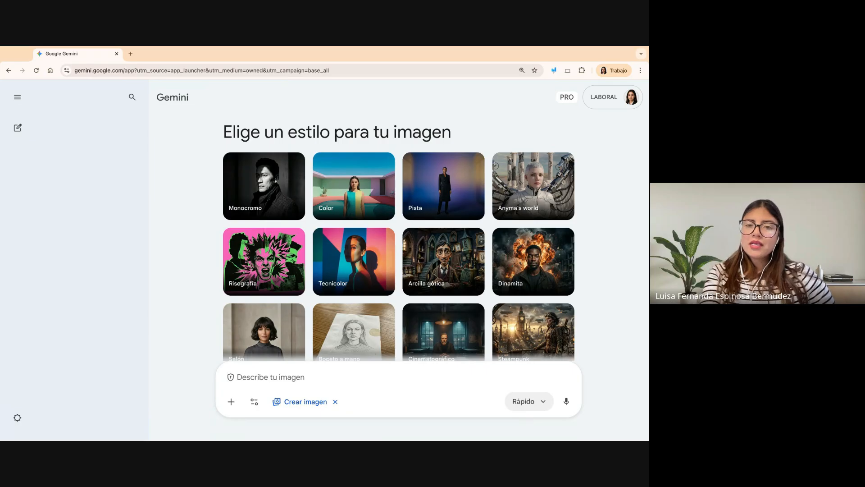
scroll(601, 225, down, 1)
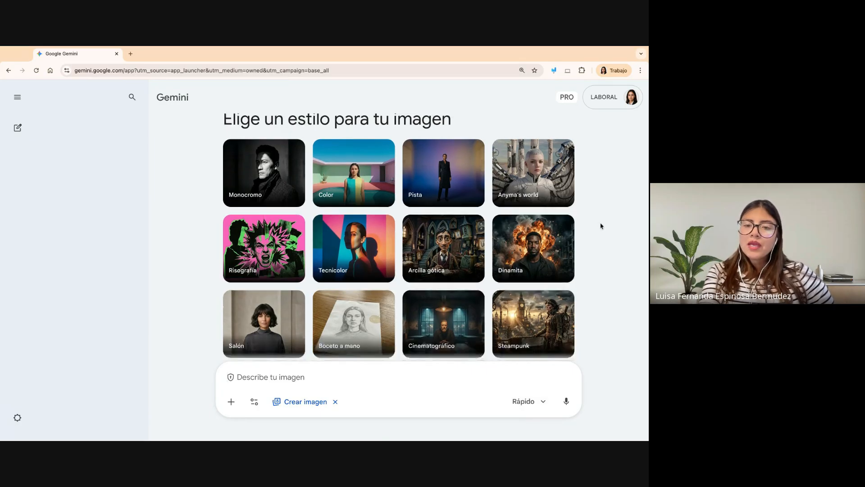
scroll(601, 225, up, 1)
scroll(595, 225, down, 1)
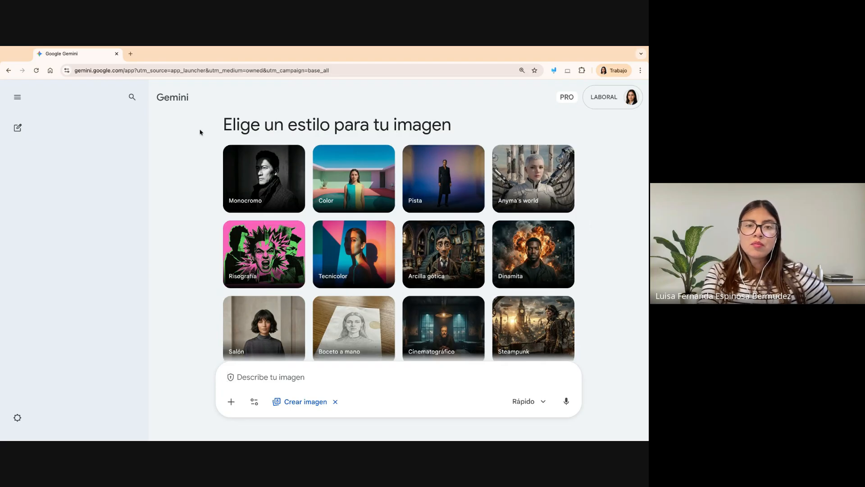
scroll(335, 197, down, 1)
scroll(335, 197, down, 1)
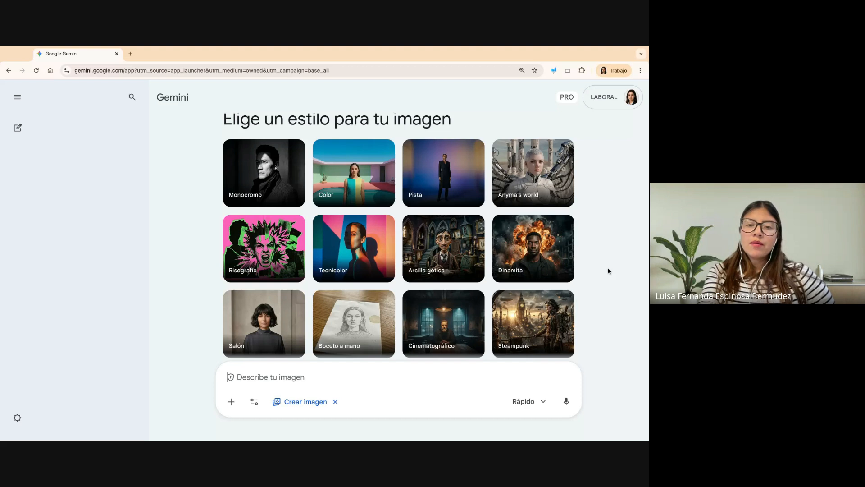
scroll(608, 271, down, 1)
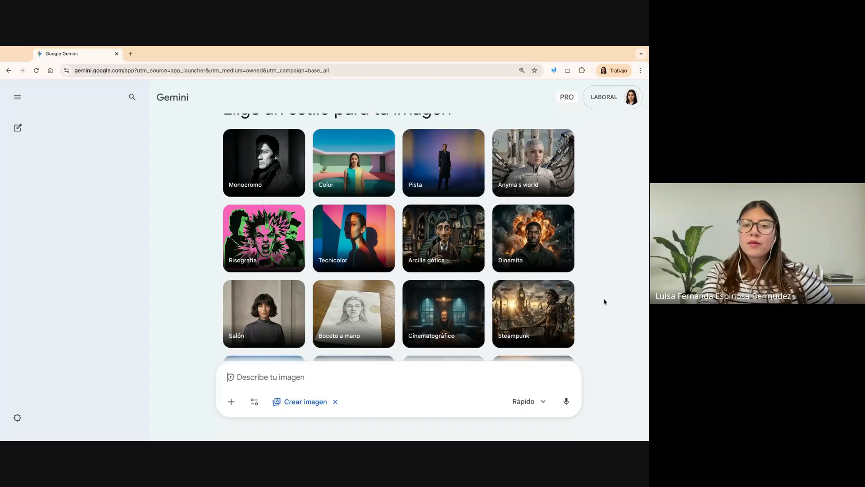
scroll(604, 301, down, 3)
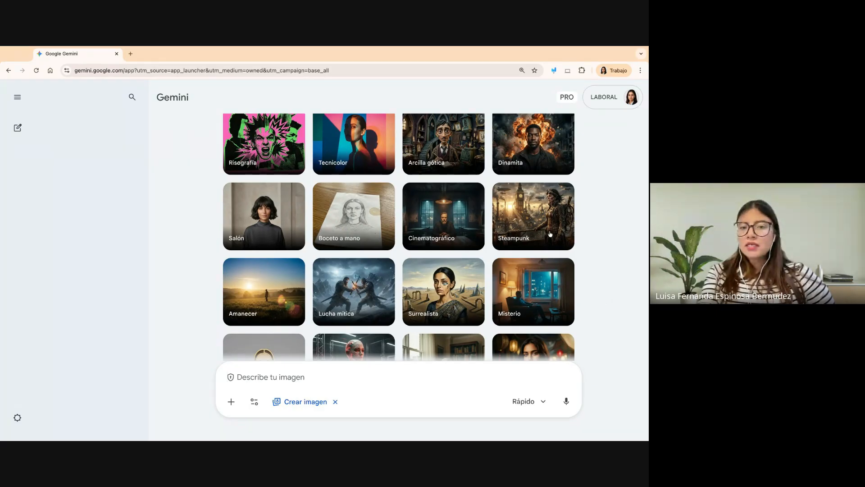
scroll(355, 293, down, 1)
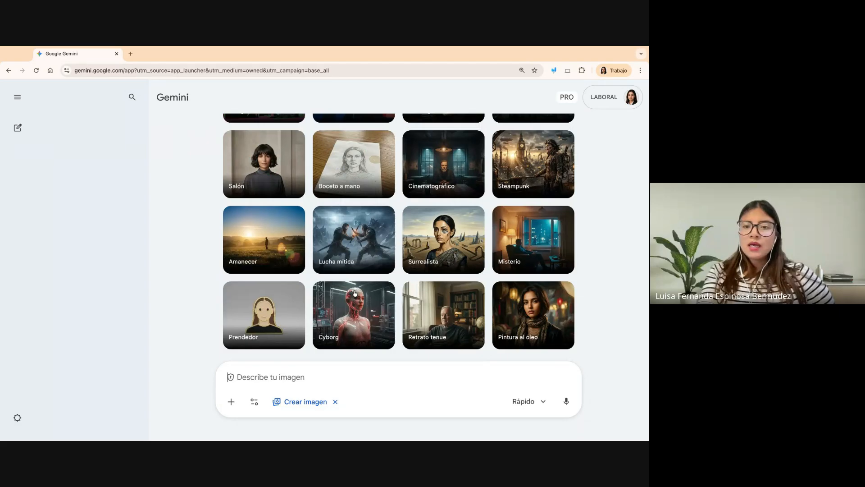
scroll(262, 242, up, 1)
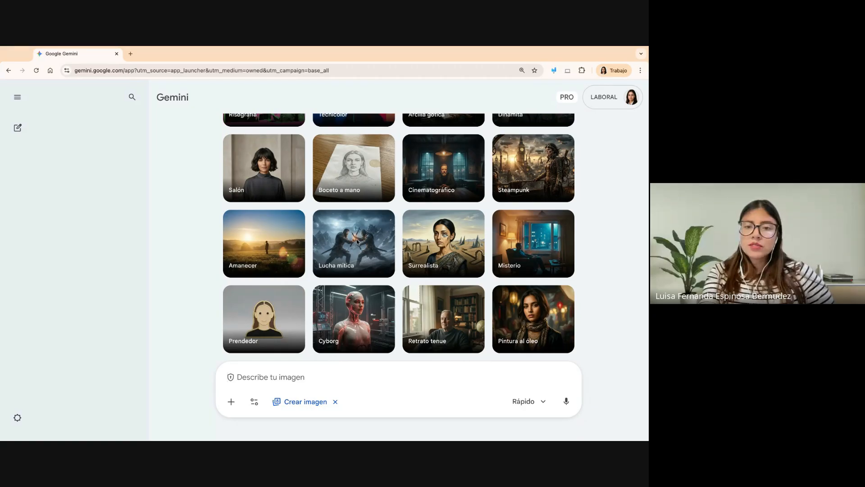
scroll(544, 271, up, 3)
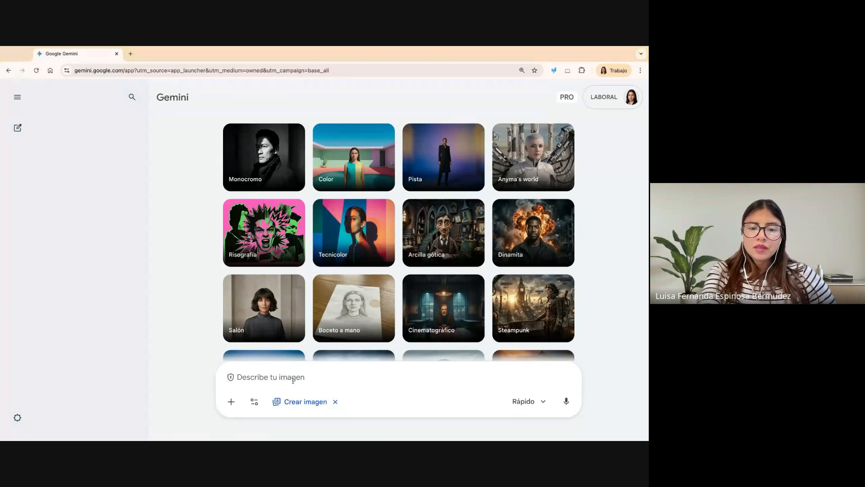
- Submit the copied prompt for a futuristic cover image about 'Energías Renovables en Zonas No Interconectadas' and view the generated picture
text("Genera una imagen futurista para la portada de mi proyecto de grado sobre 'Energías Renovables en Zonas No Interconectadas'. Muestra un panel solar flexible integrado en la selva colombiana, conviviendo armónicamente con la naturaleza, con iluminación de atardecer. Estilo render arquitectónico 8k.")
key(Return)
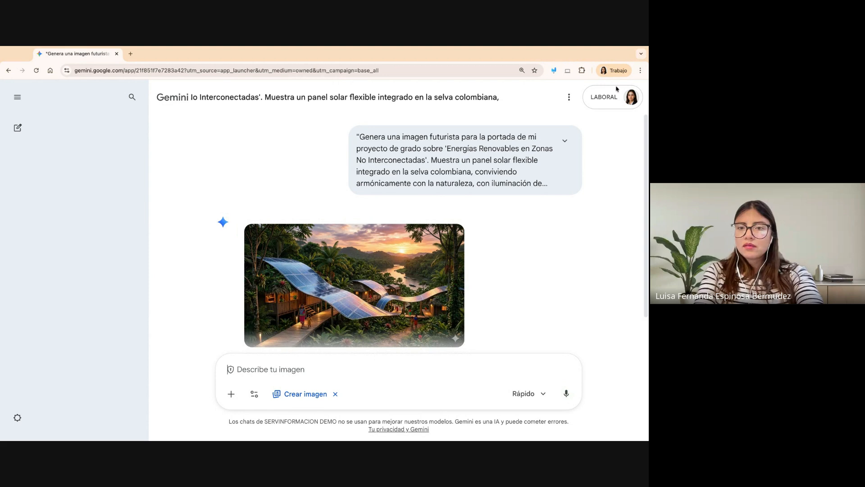
scroll(521, 260, down, 2)
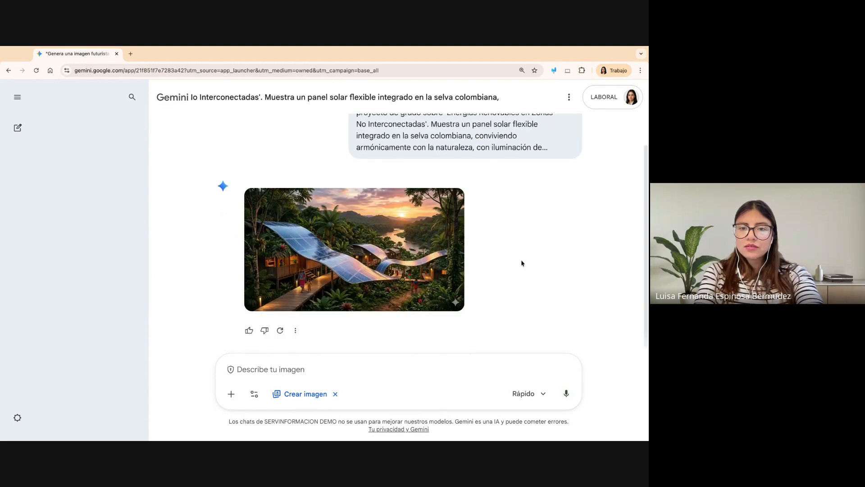
- Open the generated image in the markup editor, finish without drawing, and remove the edited-image.jpg attachment from the prompt
click(397, 257)
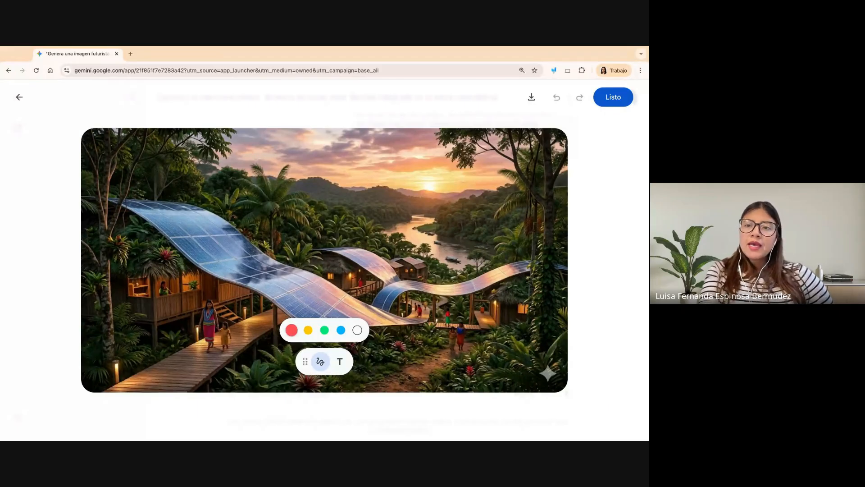
click(607, 100)
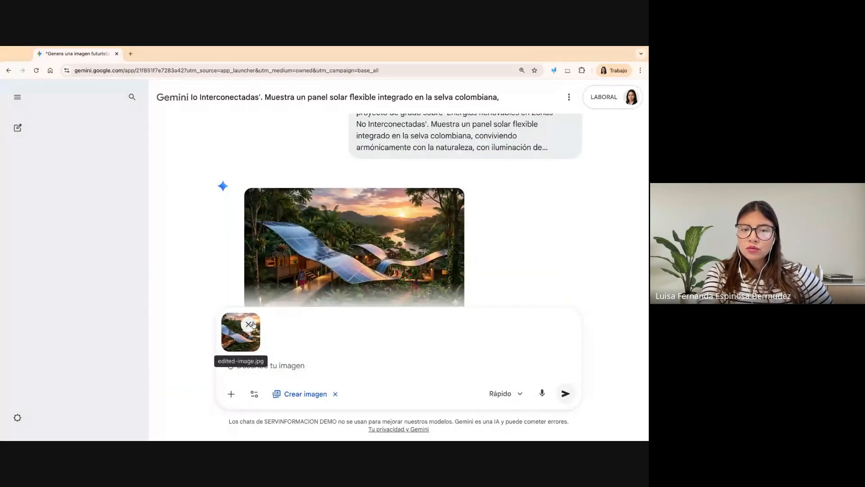
click(251, 323)
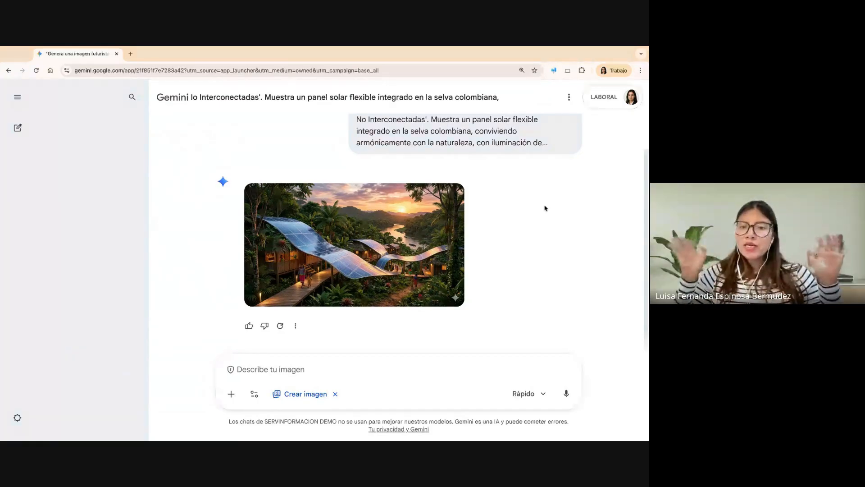
scroll(544, 207, up, 1)
scroll(483, 172, up, 1)
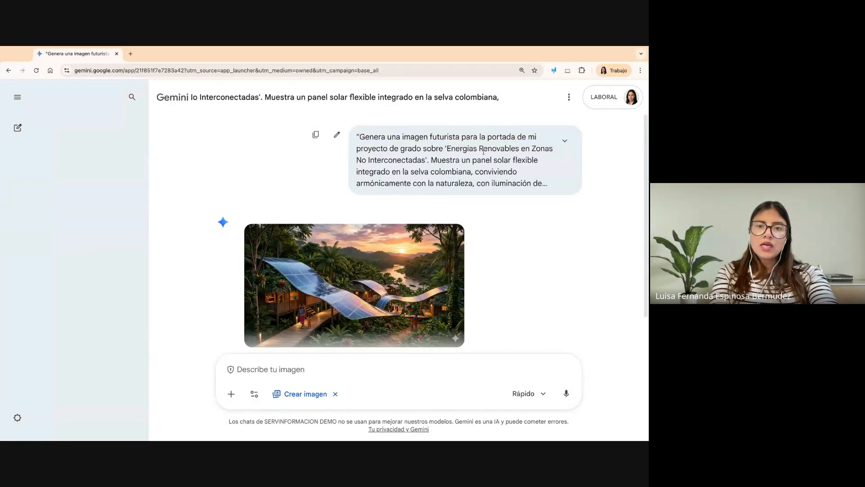
key(super+Tab)
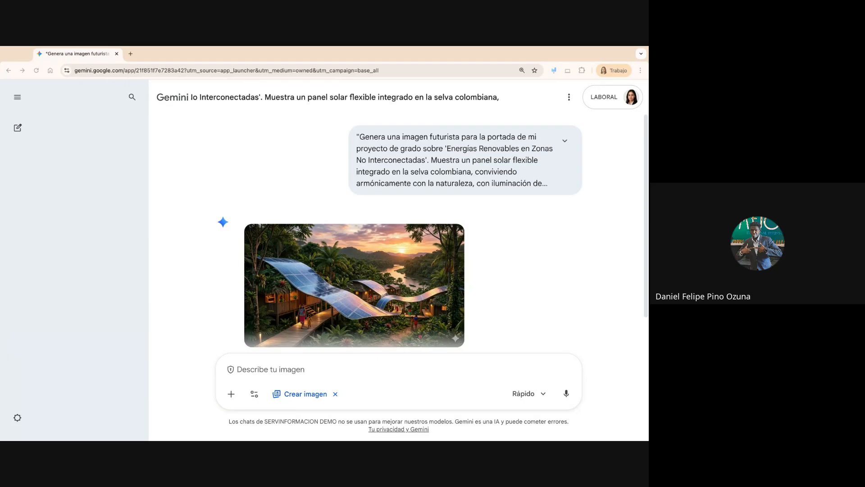
- Outline the sparkle watermark on the enlarged image with a red annotation rectangle, clear the annotation, and close the image editor
click(360, 283)
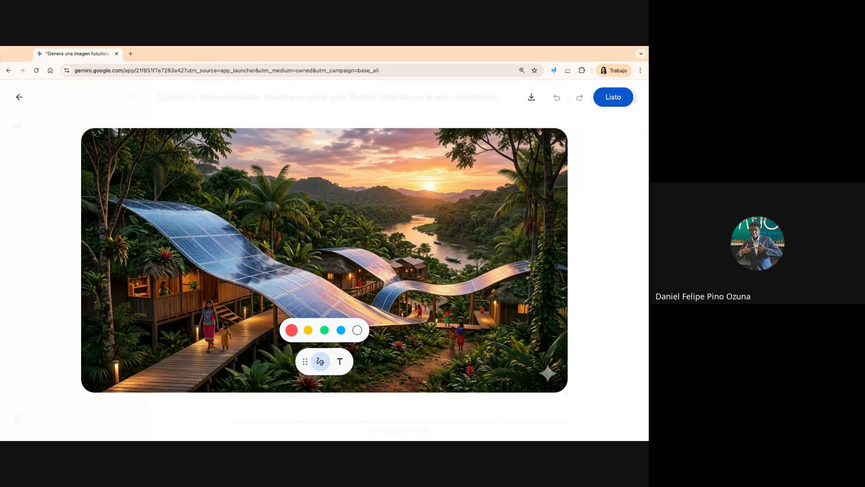
click(554, 70)
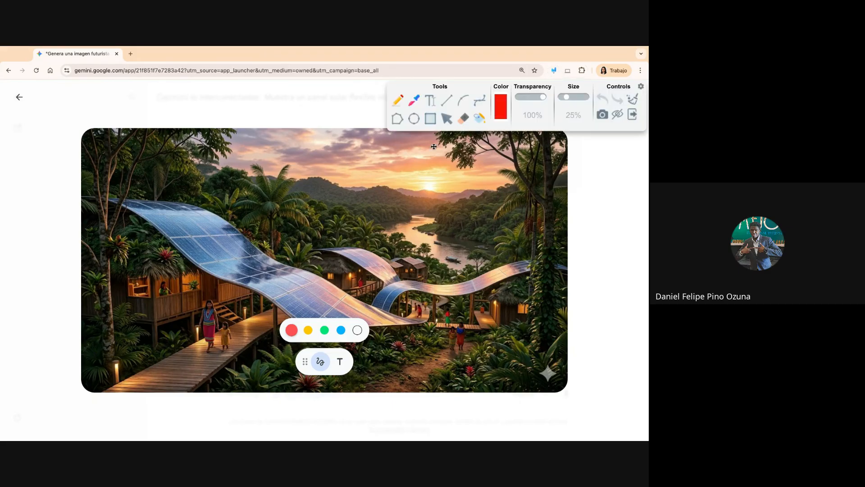
drag(527, 347, 572, 395)
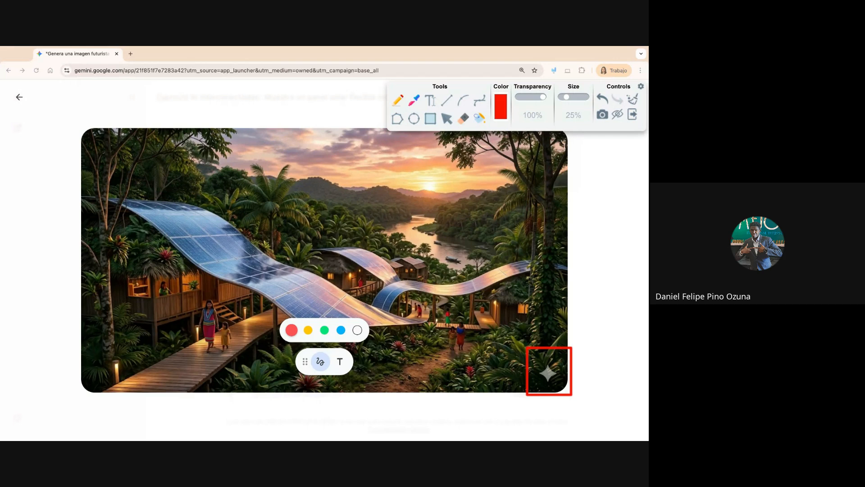
click(633, 102)
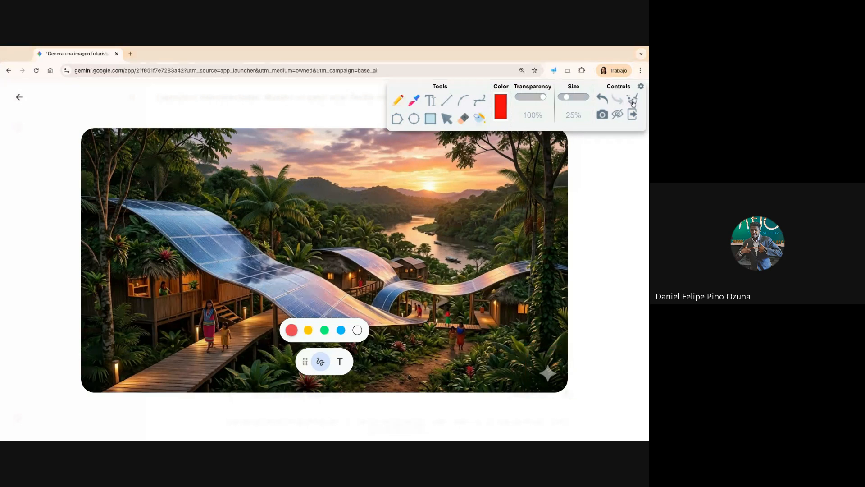
click(632, 115)
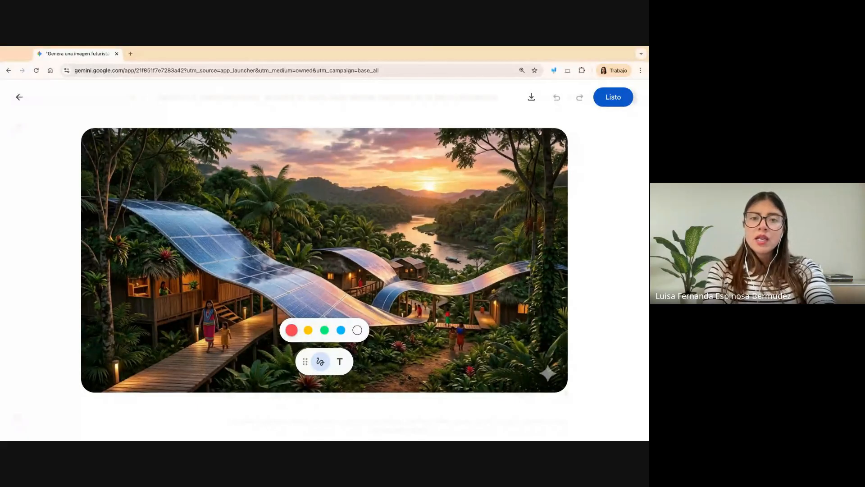
click(614, 98)
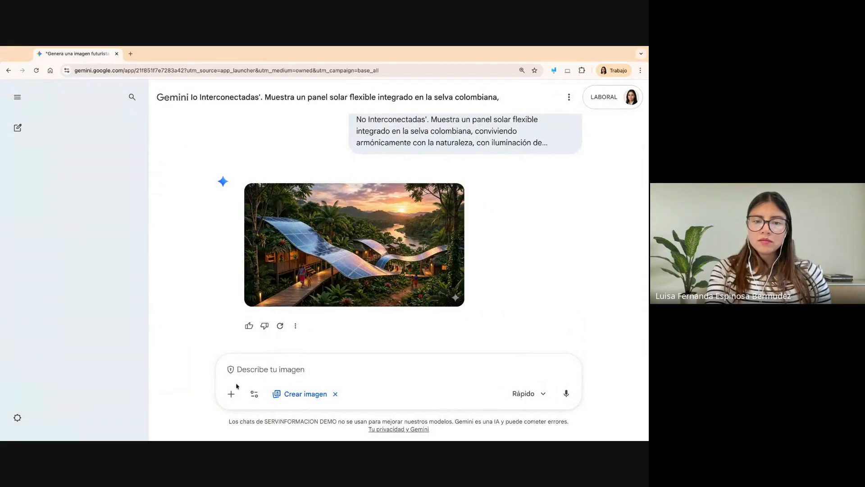
- Review the options for adding files, Drive content, code or NotebookLM to the prompt, and close them without adding anything
click(227, 397)
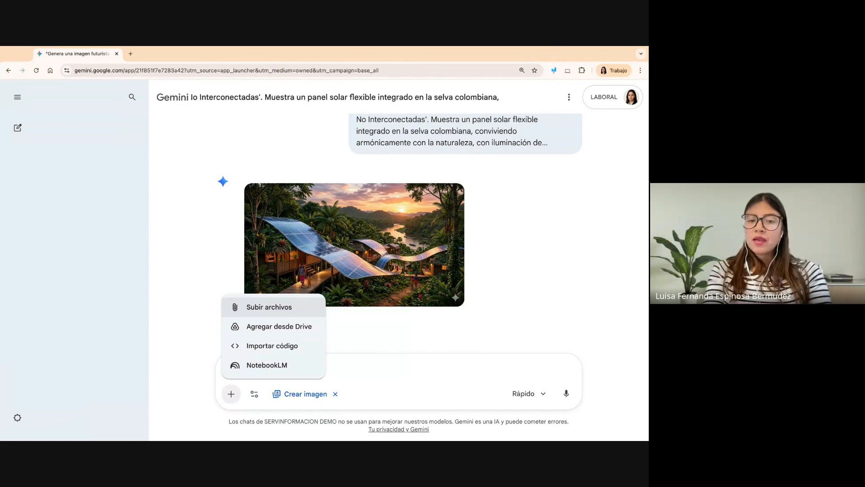
click(431, 329)
scroll(556, 235, up, 1)
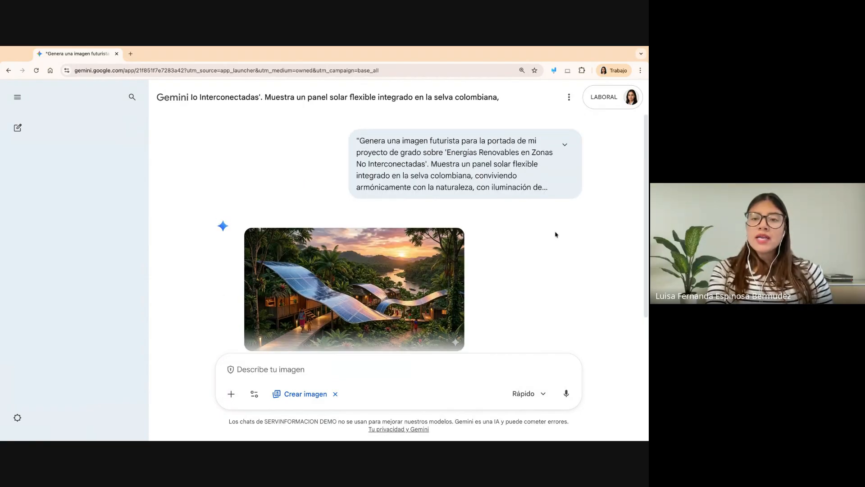
scroll(492, 156, down, 1)
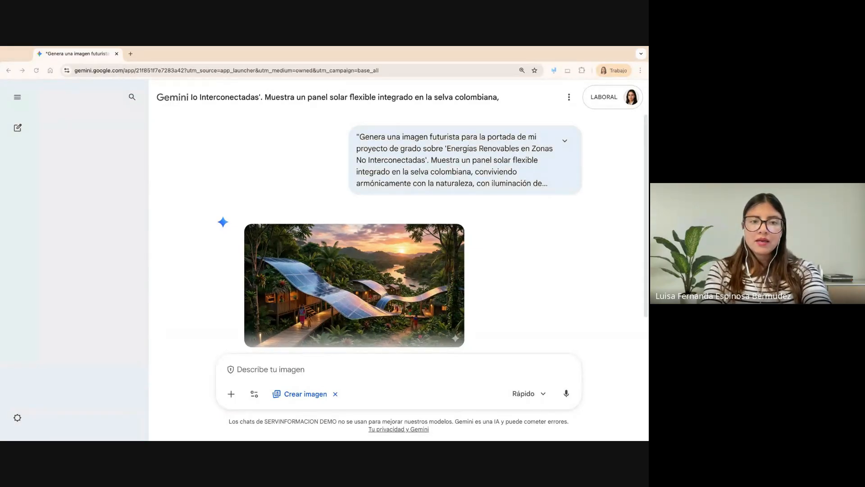
- Start a new chat with the Aprendizaje guiado tool and submit the copied tutor prompt about 'Aprendizaje Basado en Retos'
click(18, 129)
click(280, 275)
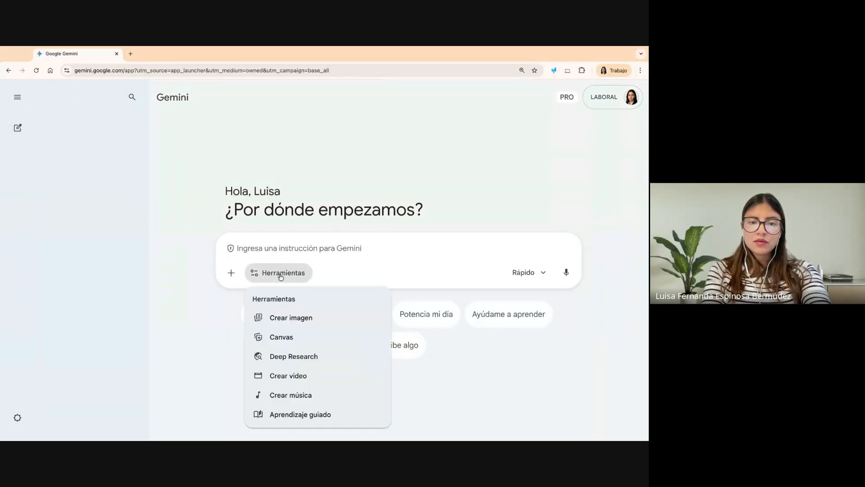
click(321, 417)
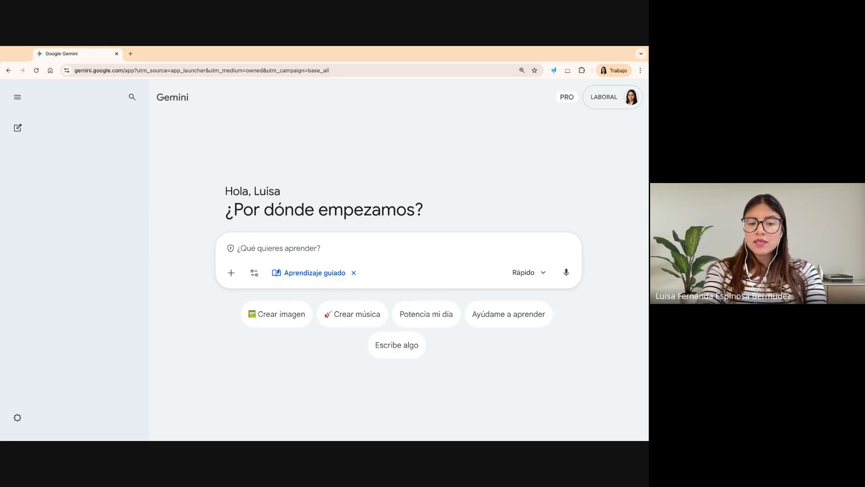
key(super+v)
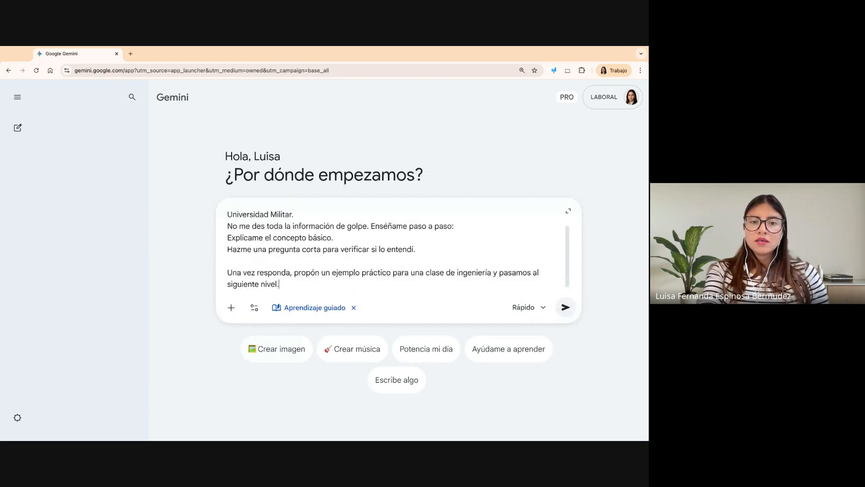
key(Return)
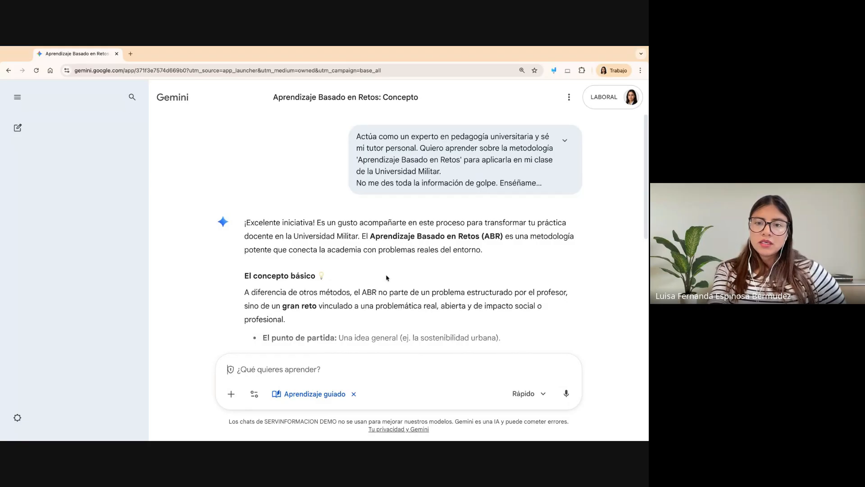
- Read the guided lesson from El concepto básico to Verificación de comprensión, and highlight part of the closing comprehension question
scroll(386, 277, down, 4)
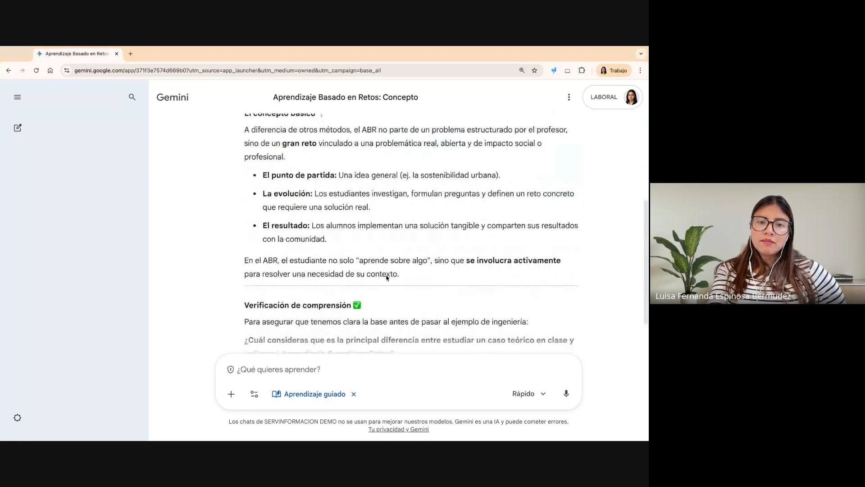
scroll(387, 278, down, 1)
scroll(387, 277, up, 1)
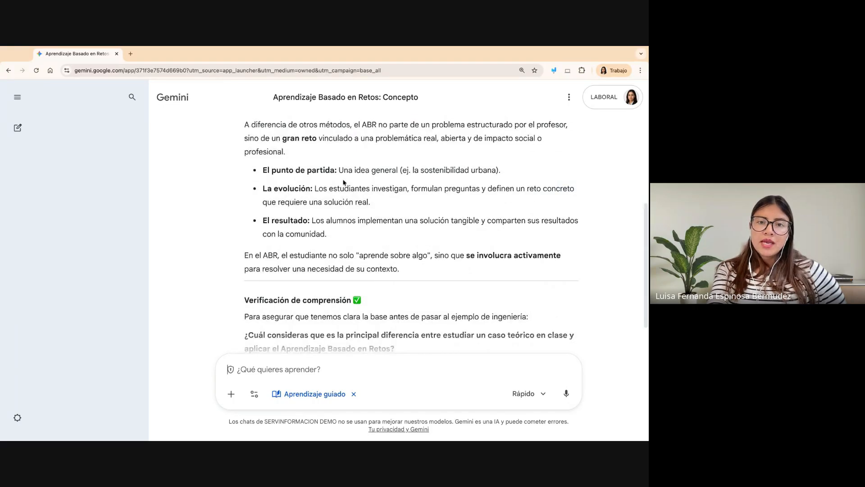
scroll(347, 203, up, 1)
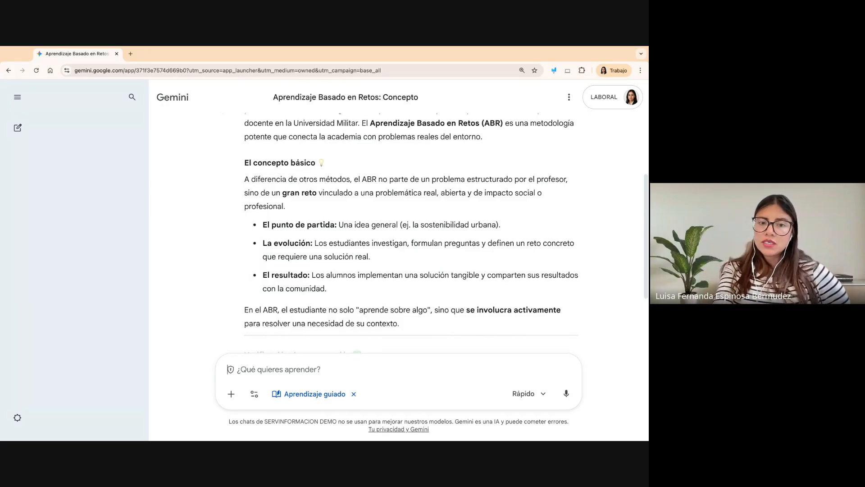
scroll(284, 286, down, 2)
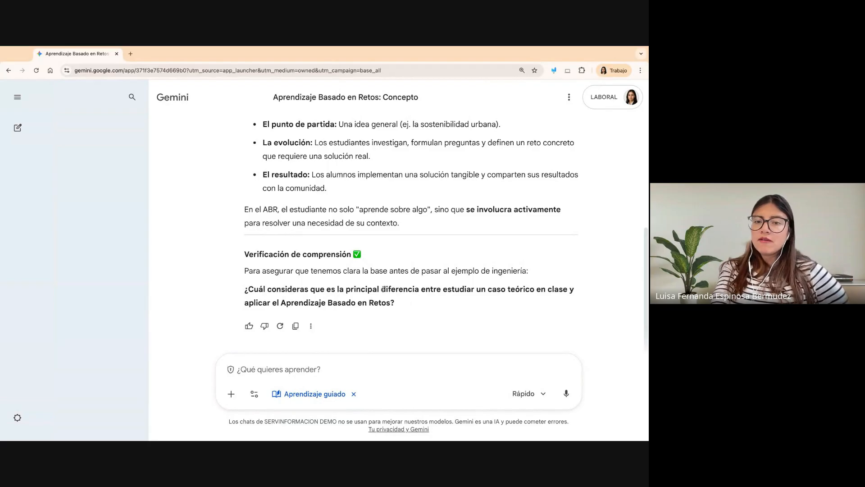
drag(382, 288, 395, 302)
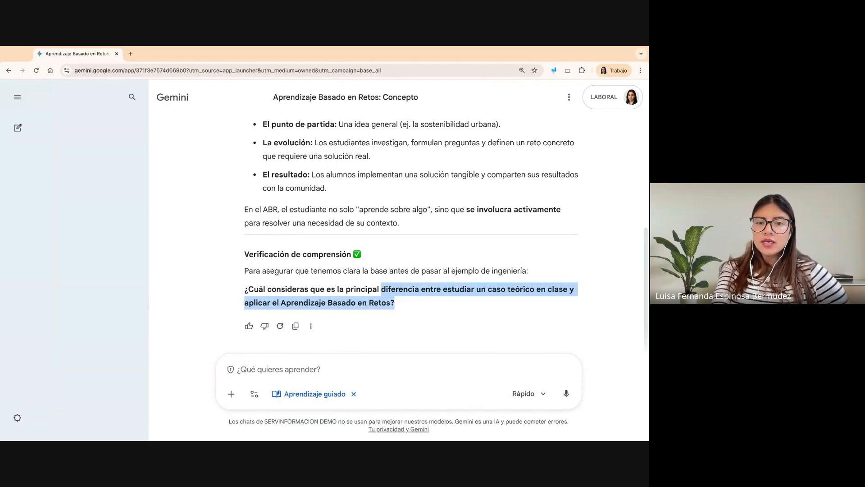
mouse_move(451, 303)
mouse_down()
mouse_move(452, 292)
mouse_move(450, 303)
mouse_up()
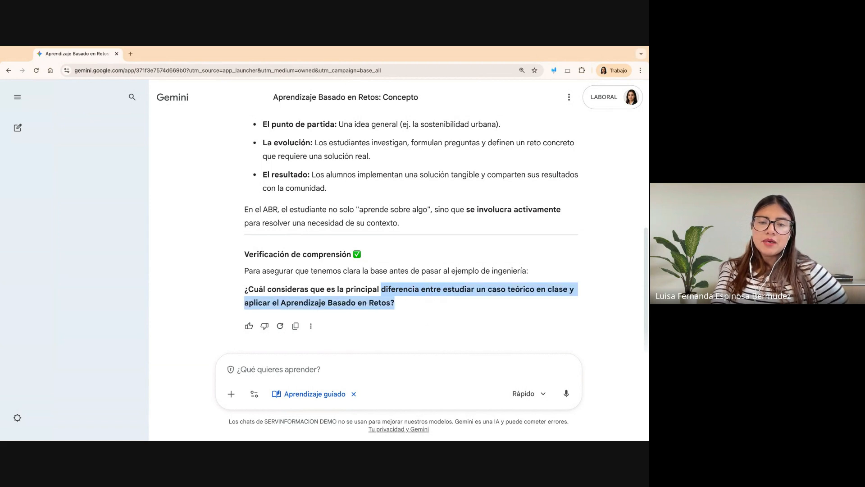
- Answer the comprehension question with 'no tengo ni idea, es un concepto completamente nuevo para mi', send it and read the tutor's reply
mouse_move(394, 302)
mouse_down()
mouse_move(382, 303)
mouse_move(390, 303)
mouse_up()
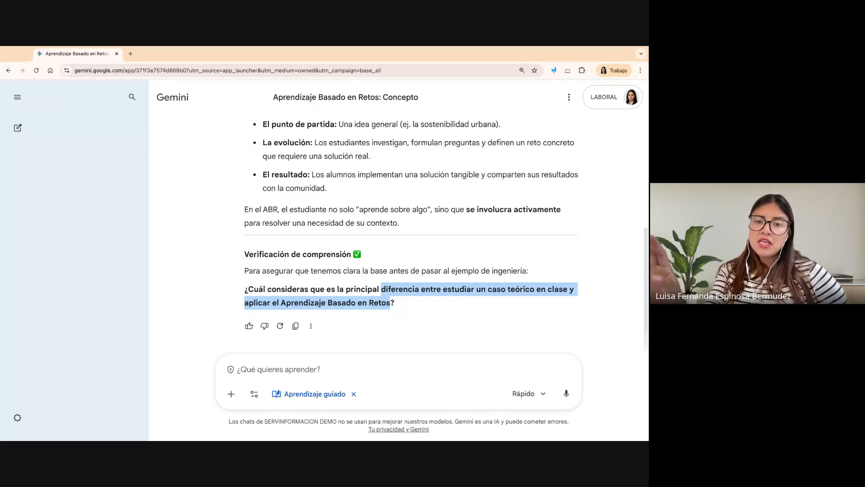
click(365, 369)
text(no tengo)
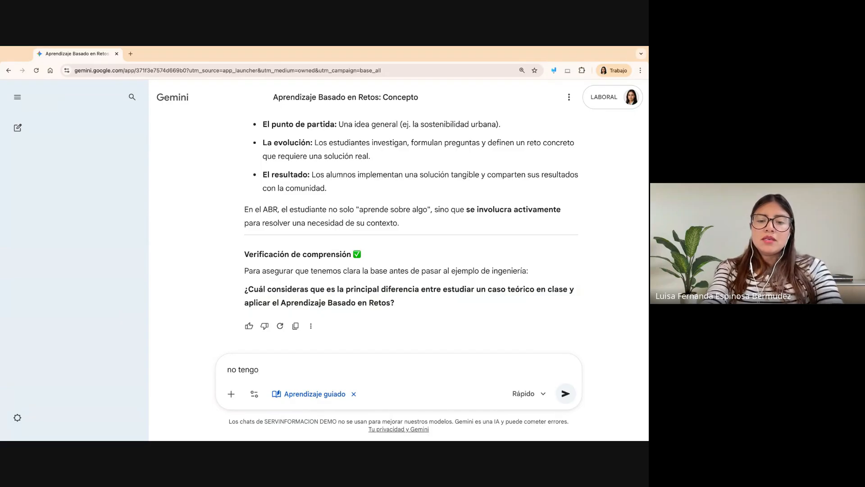
text( unidad)
key(BackSpace)
key(BackSpace)
key(BackSpace)
key(BackSpace)
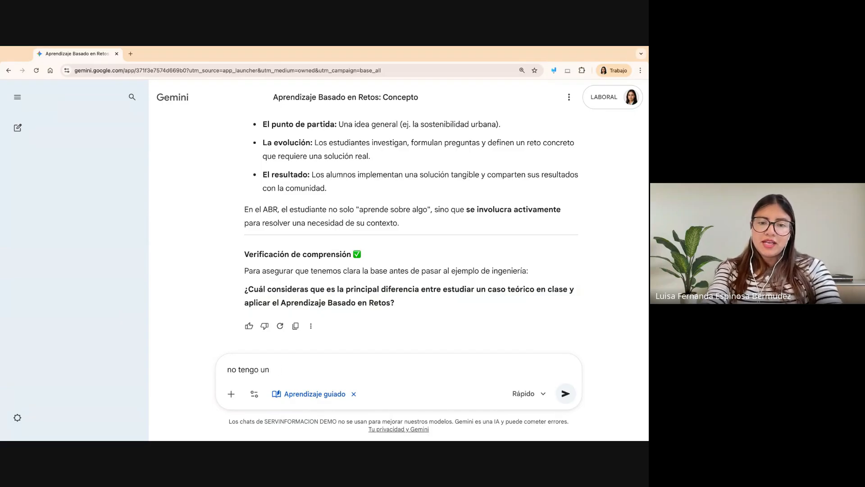
key(BackSpace)
key(BackSpace)
text(ni )
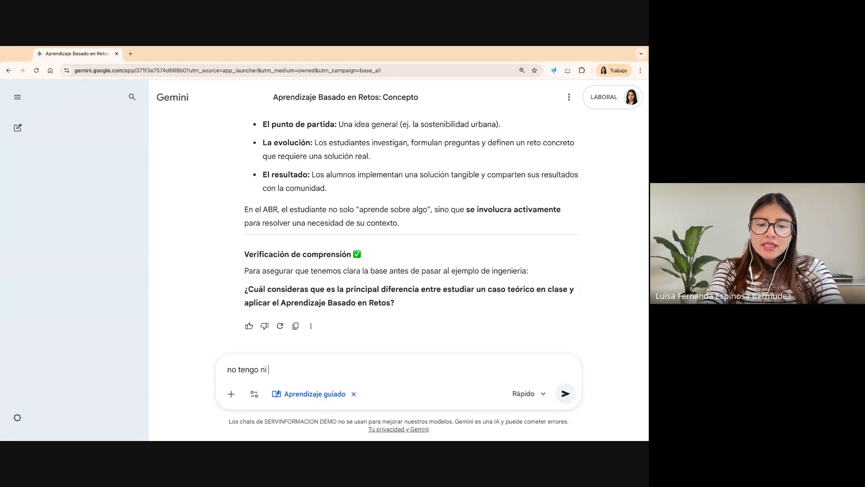
text(idea, )
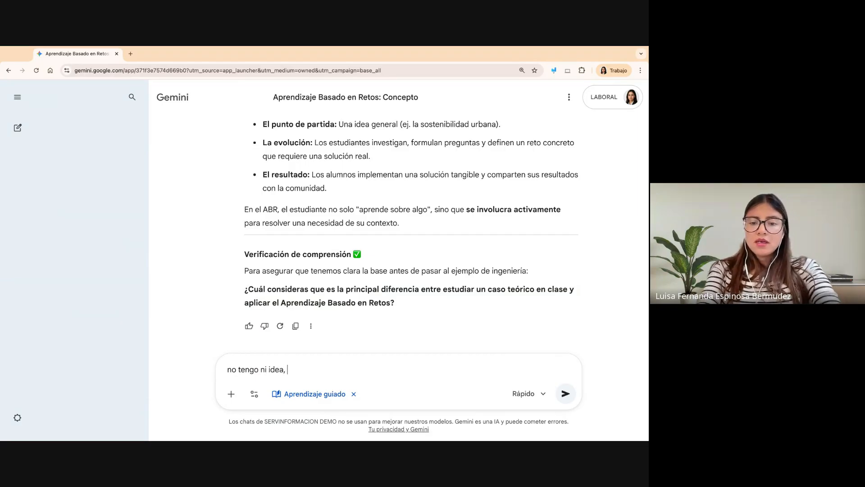
text(es un conce)
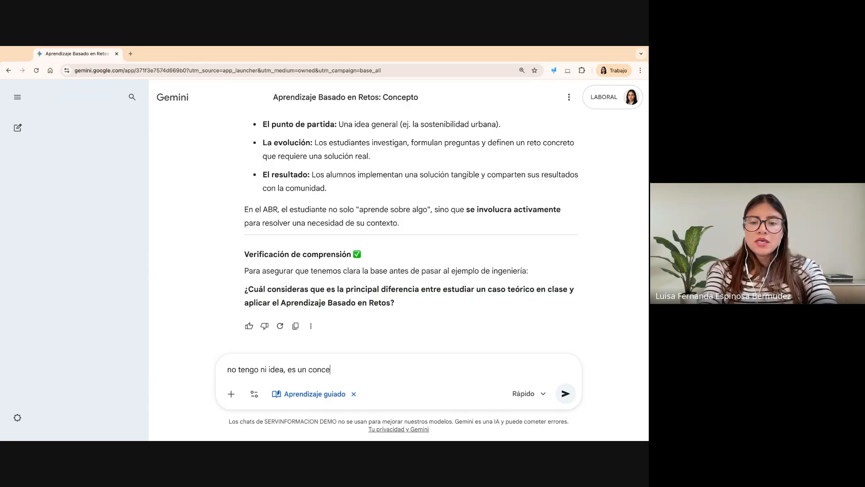
text(pt)
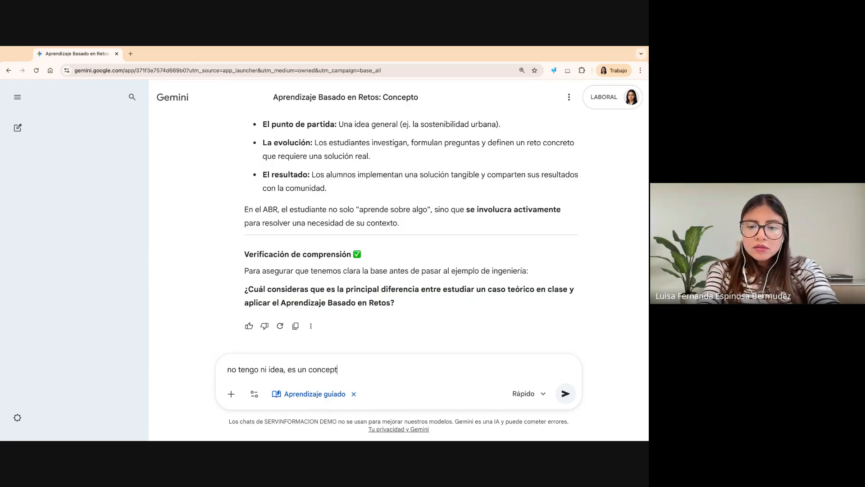
text(o compl)
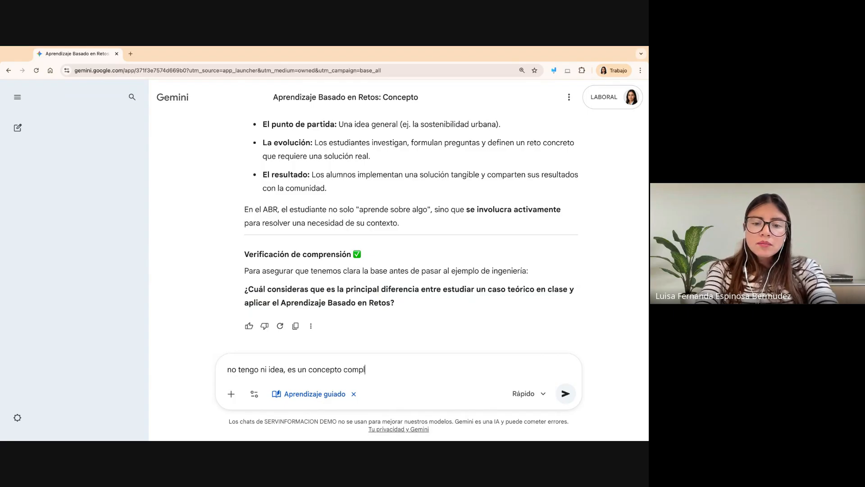
text(rtamente nuevo para mi)
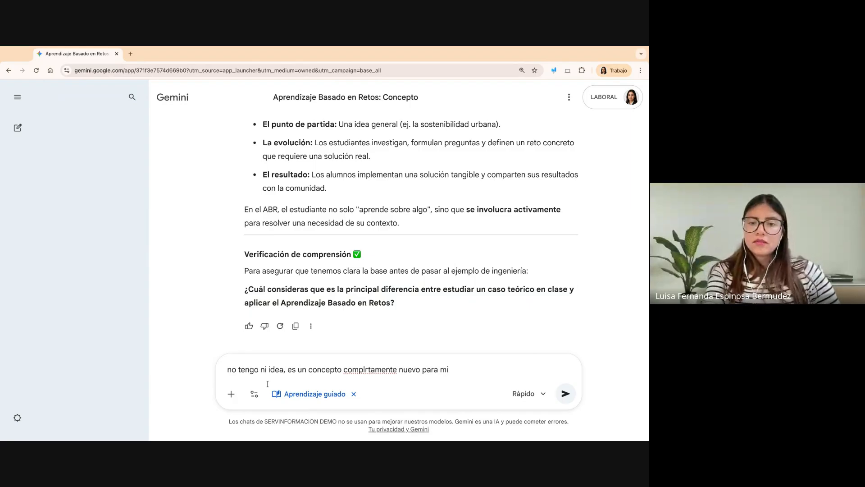
click(368, 369)
key(BackSpace)
text(e)
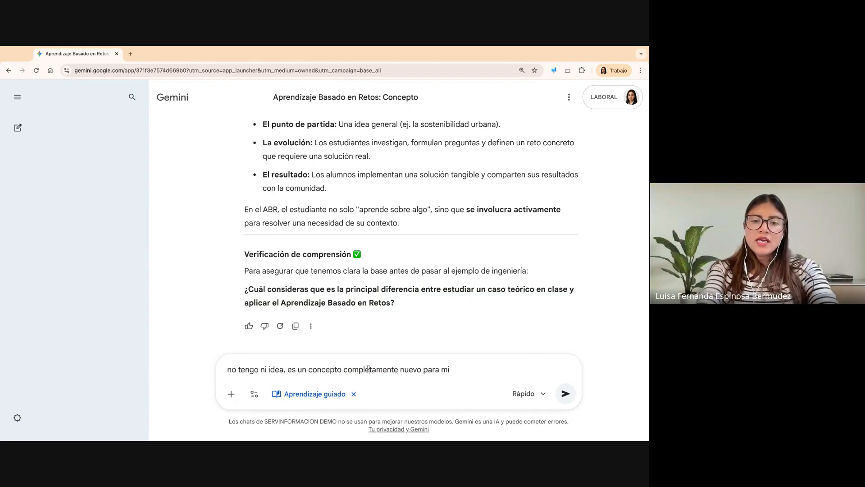
key(Return)
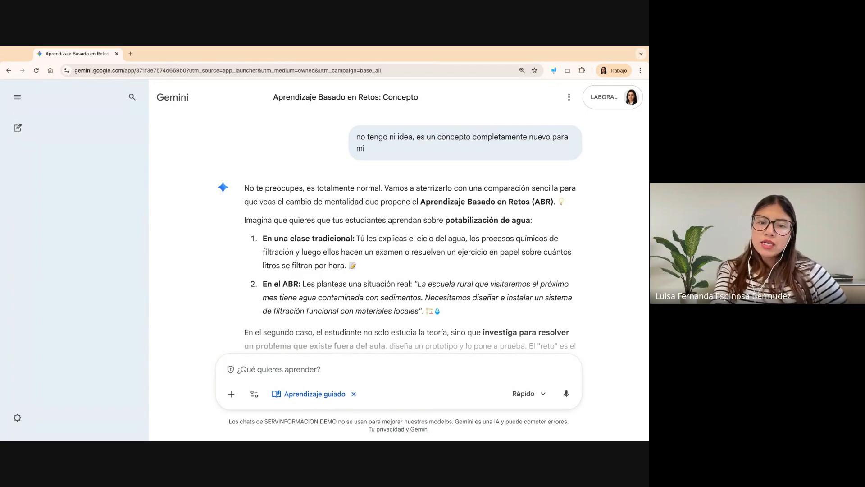
scroll(236, 320, down, 3)
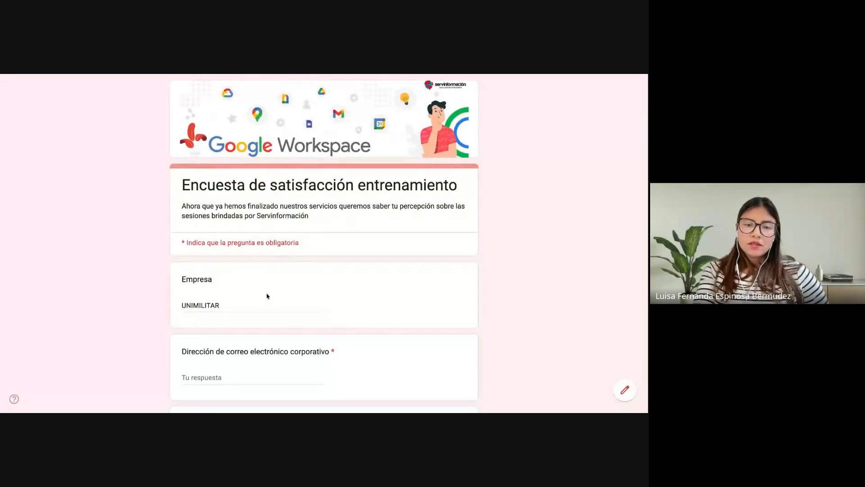
- Review the Google Forms survey 'Encuesta de satisfacción entrenamiento' from the Empresa field to the final comment question, leaving the answers unfilled
scroll(267, 285, down, 3)
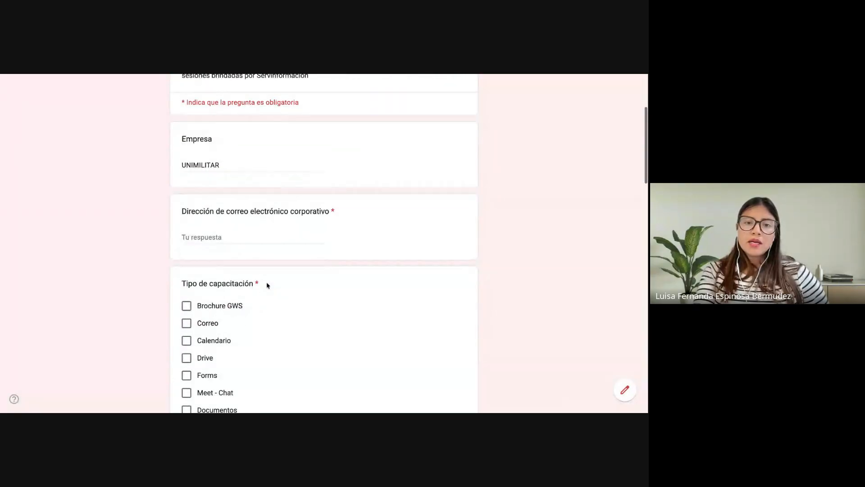
click(224, 238)
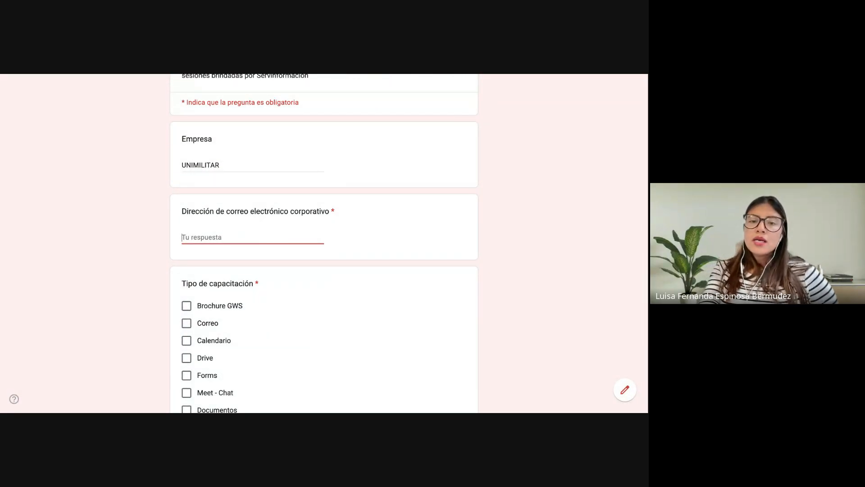
scroll(189, 309, down, 7)
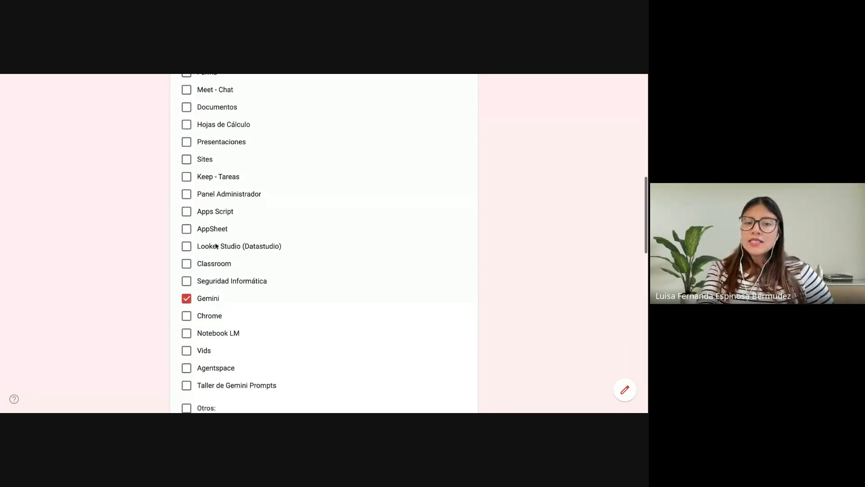
scroll(210, 311, down, 6)
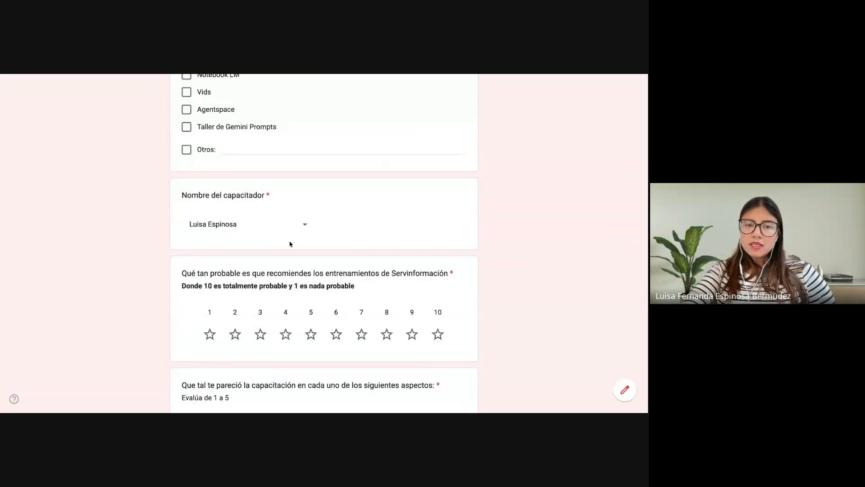
scroll(267, 298, down, 3)
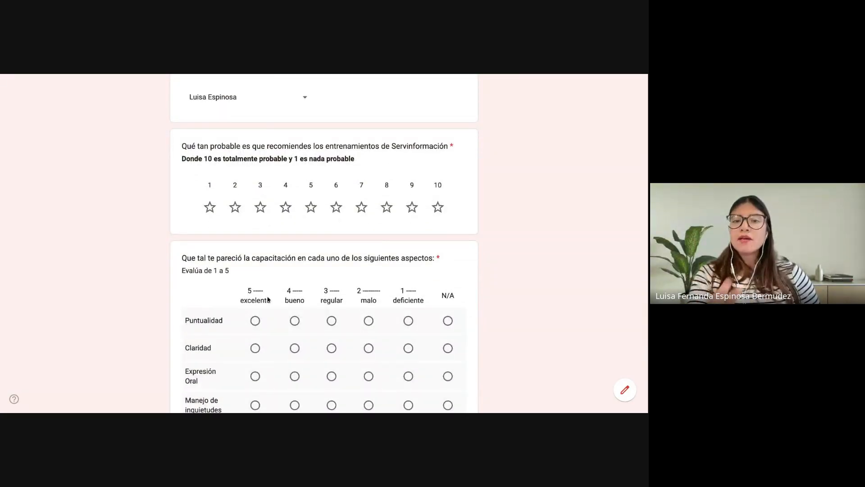
scroll(267, 299, down, 2)
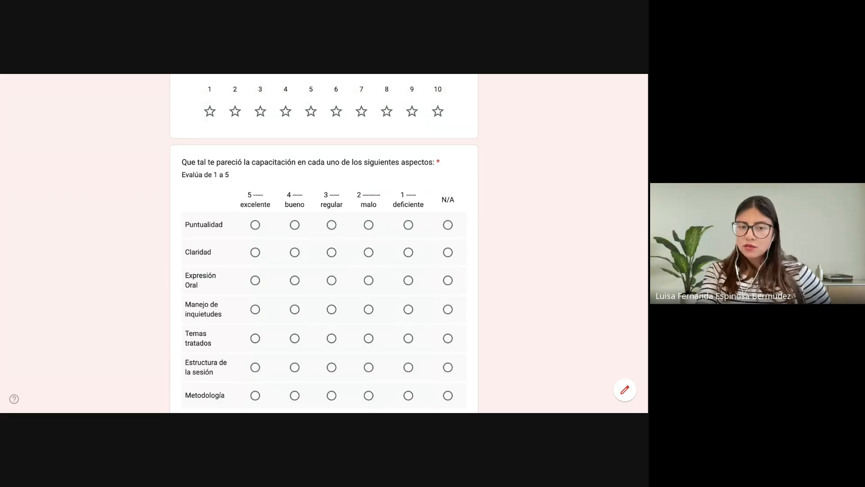
scroll(275, 219, down, 5)
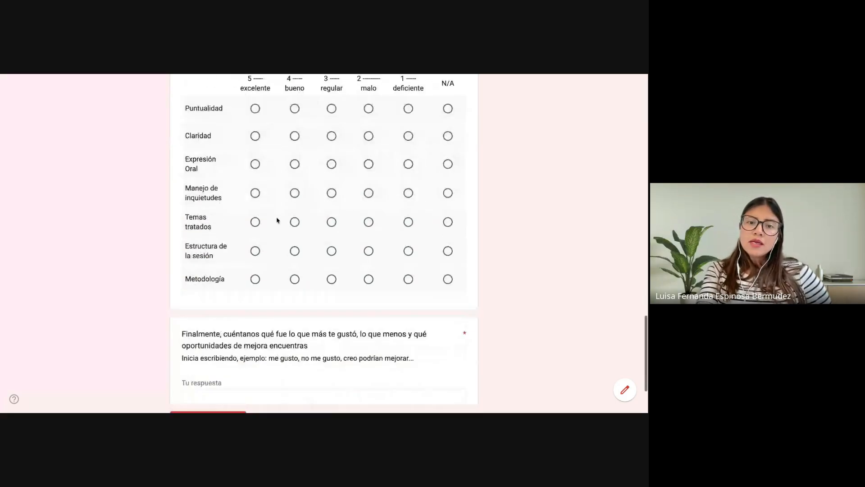